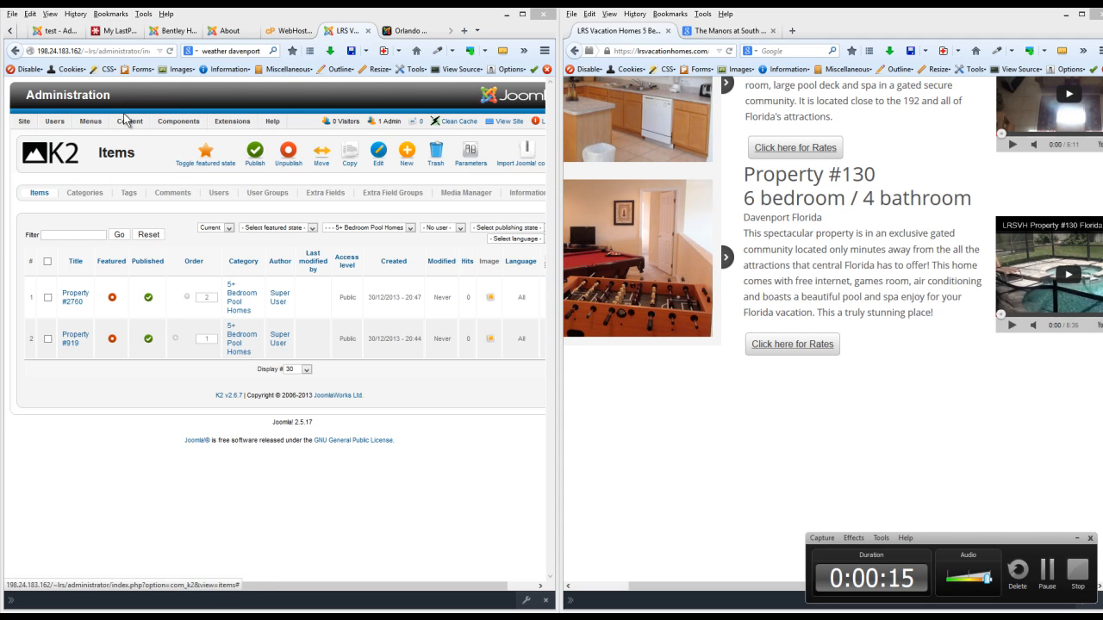
Open the K2 items list and filter it by the 5+ Bedroom Pool Homes category.
mouse_move(161, 135)
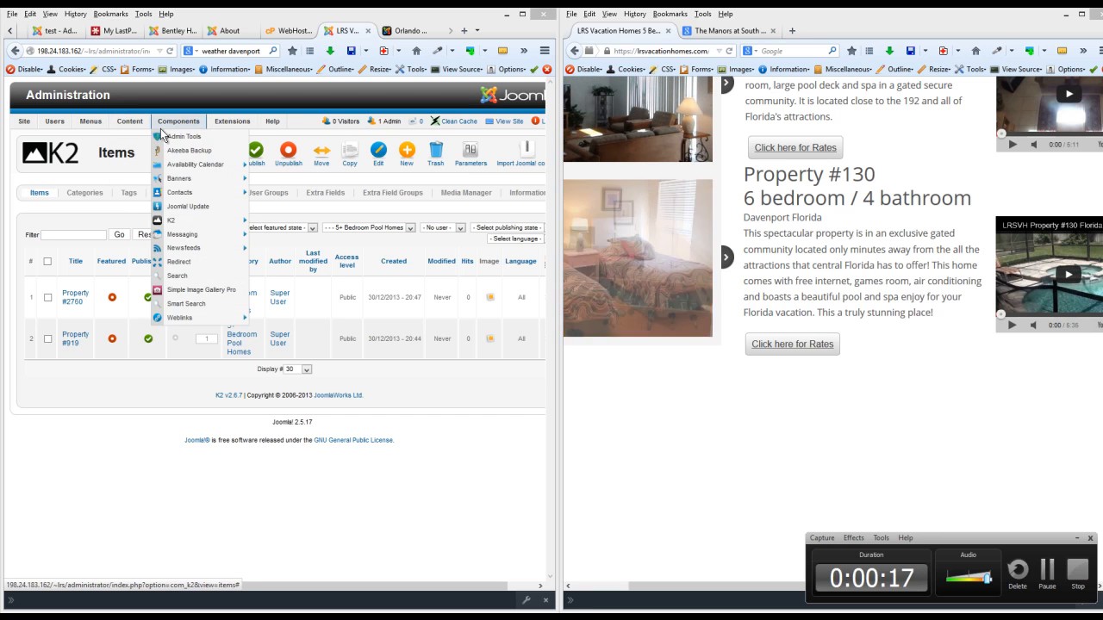
mouse_move(172, 222)
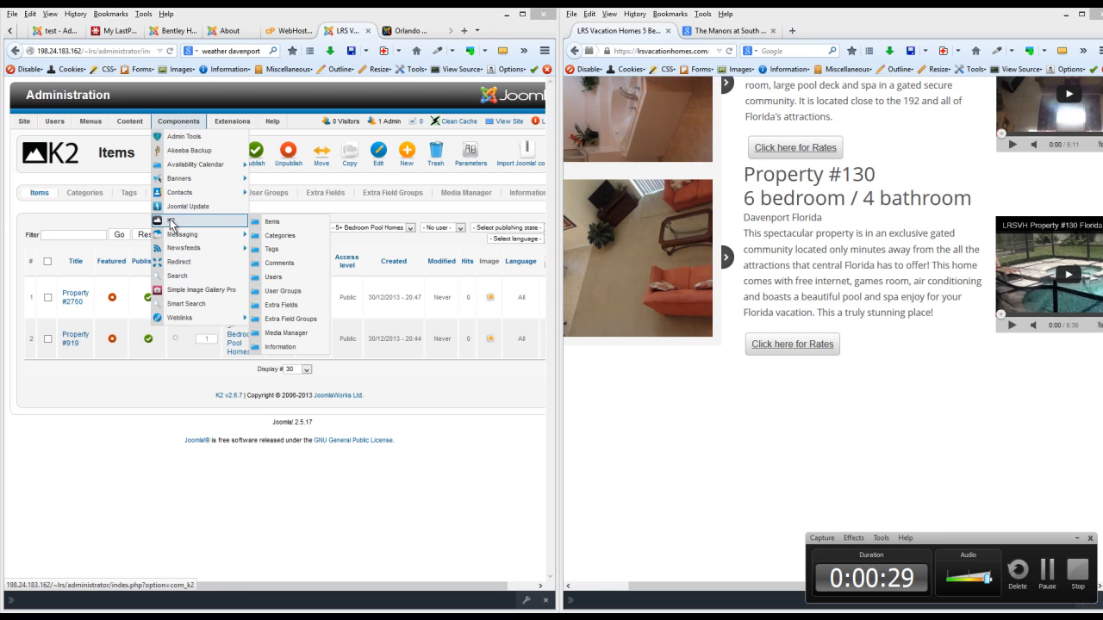
click(275, 226)
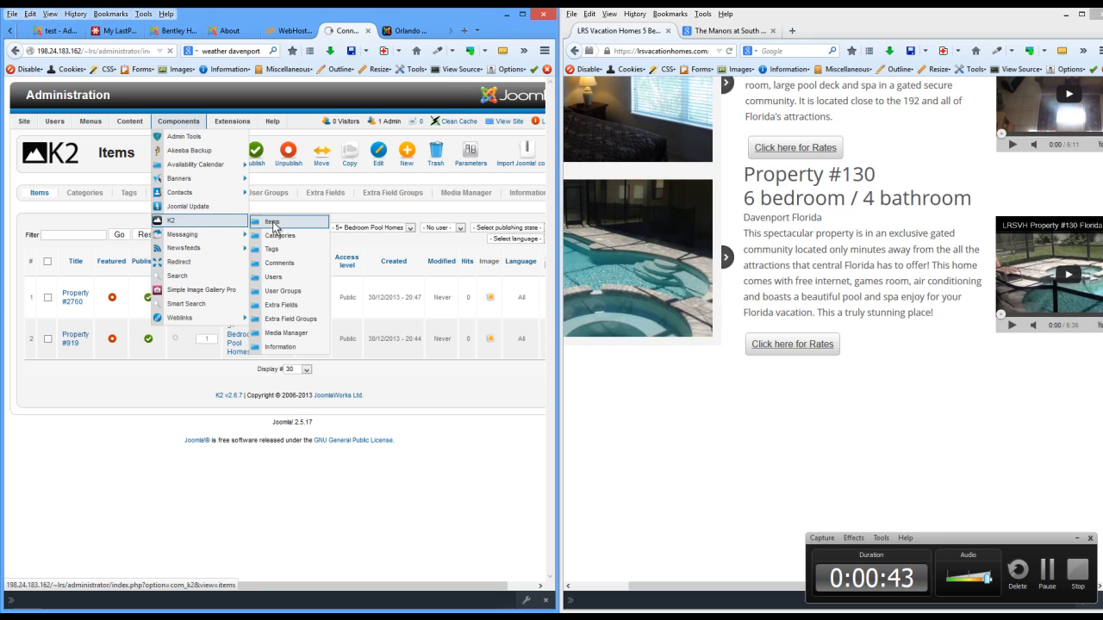
click(369, 227)
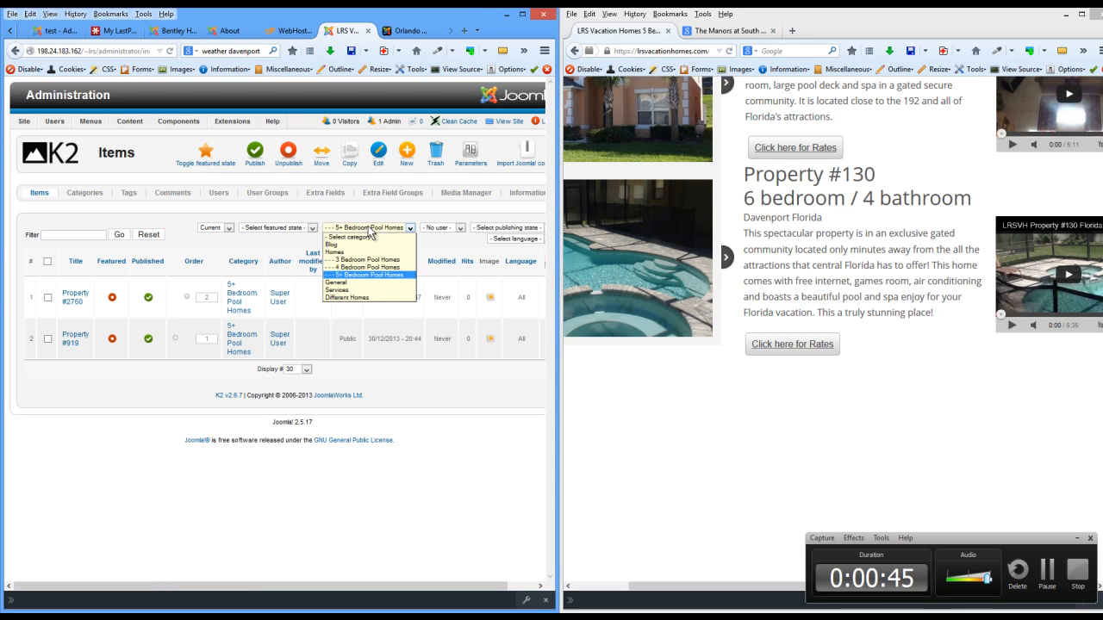
click(362, 275)
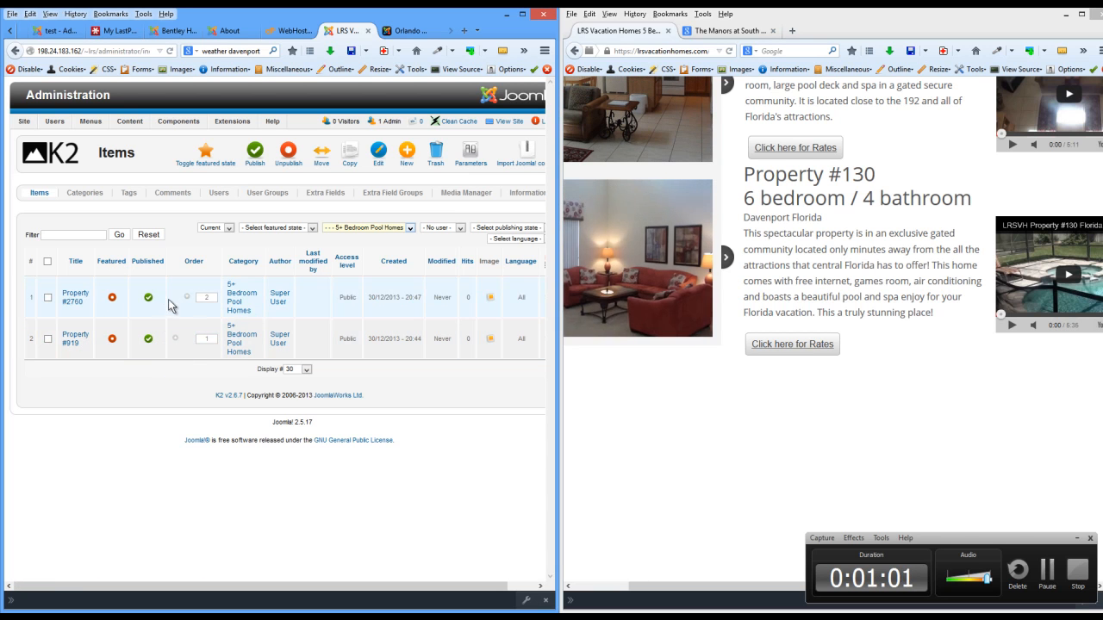
click(357, 229)
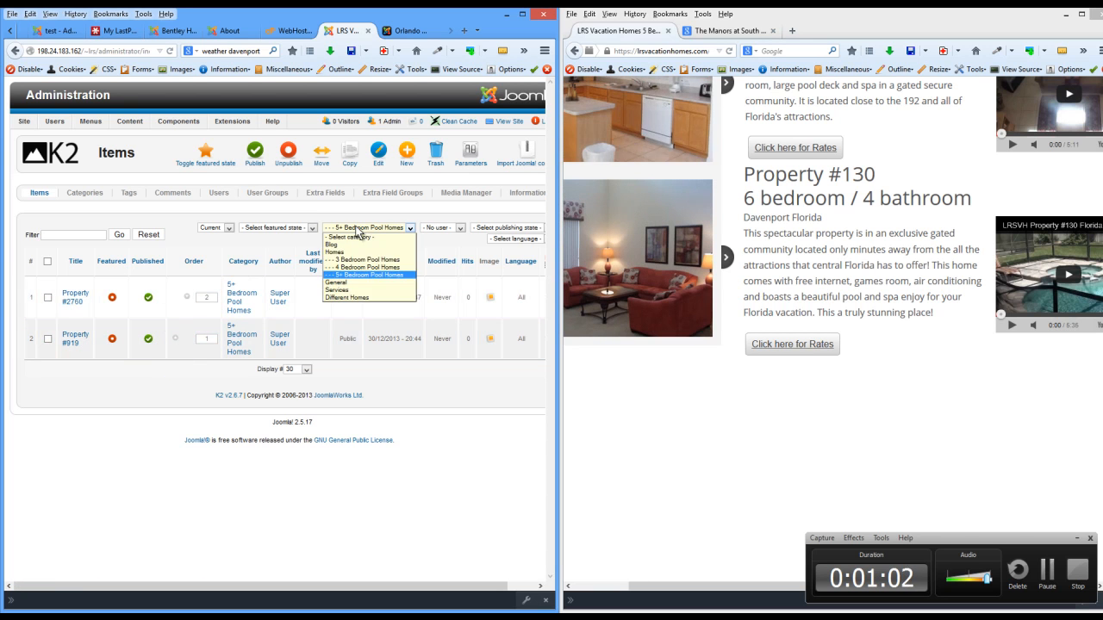
click(349, 276)
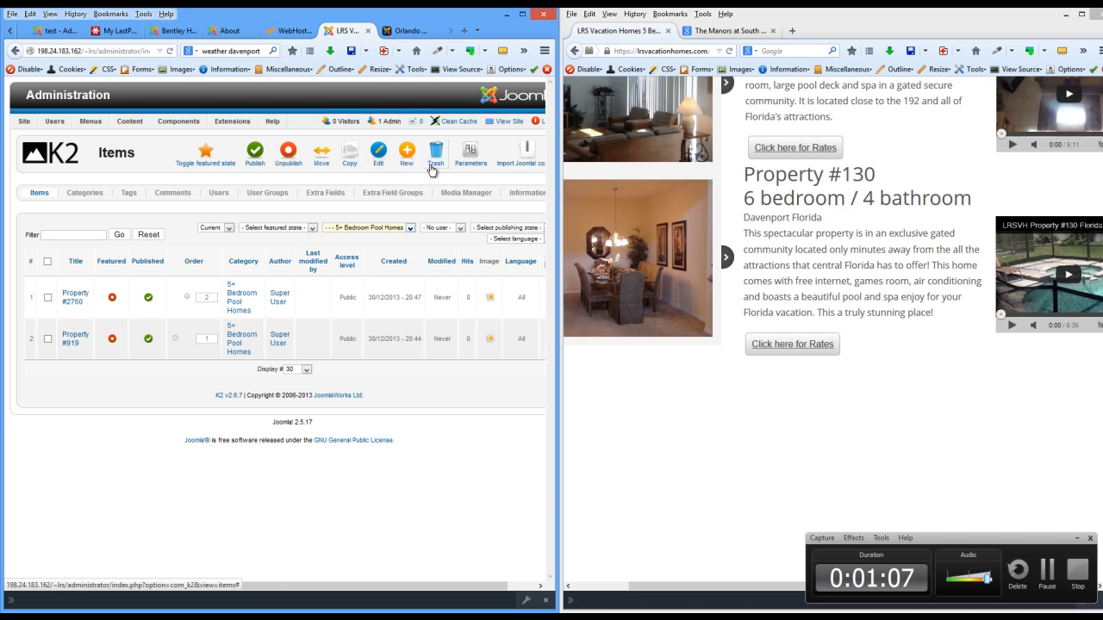
click(379, 229)
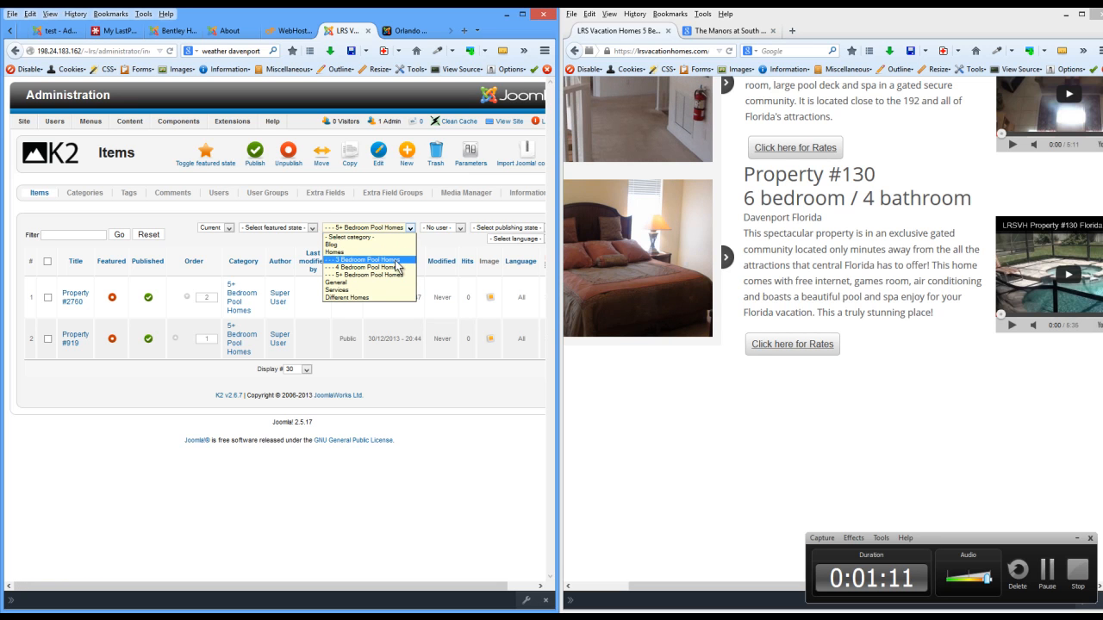
click(394, 217)
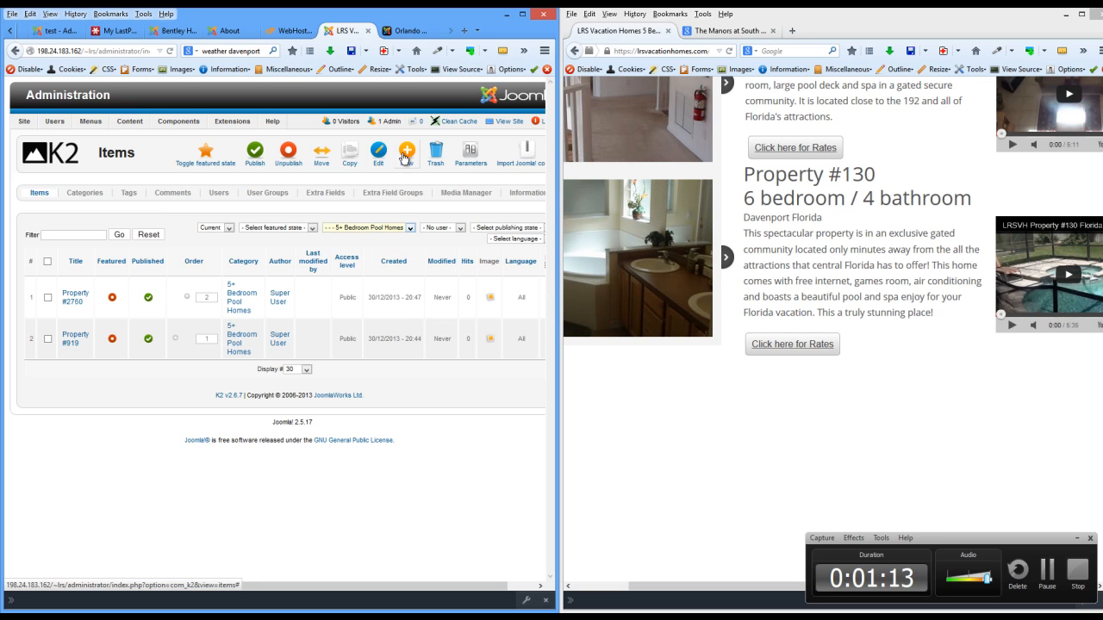
Create a new K2 item and title it Property #130, copying the heading from the existing website.
click(404, 159)
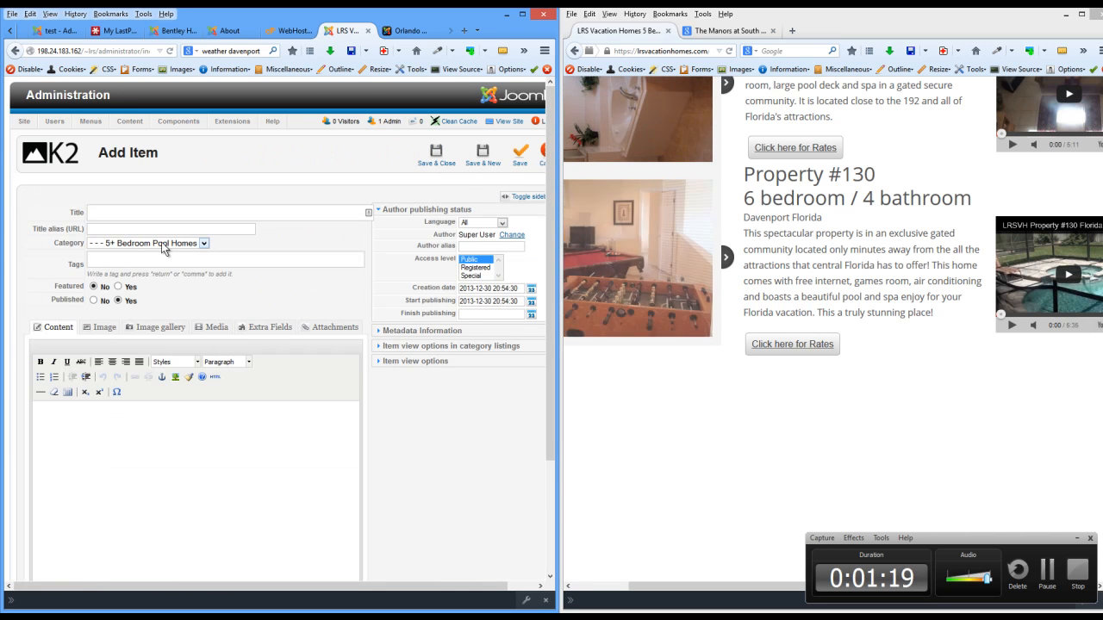
click(105, 210)
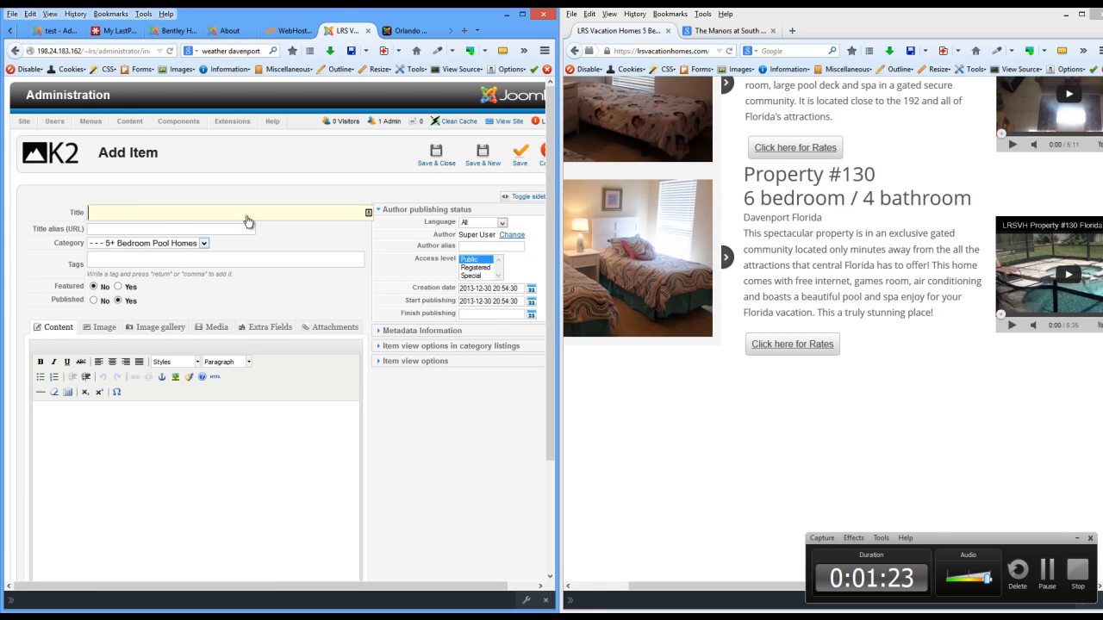
drag(890, 181, 746, 177)
key(ctrl+c)
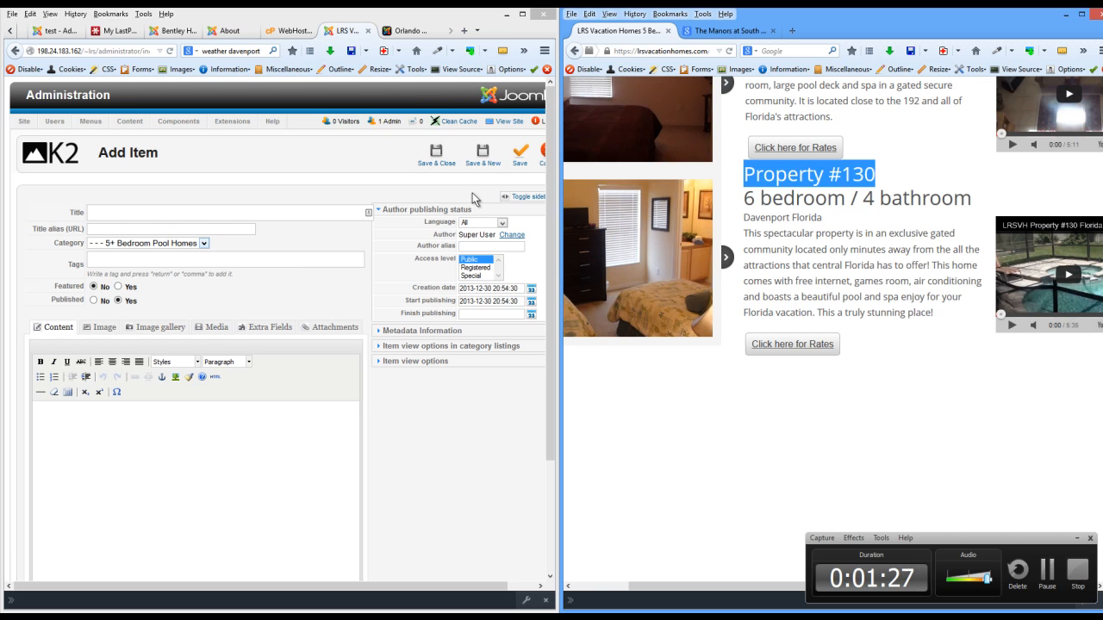
double_click(218, 211)
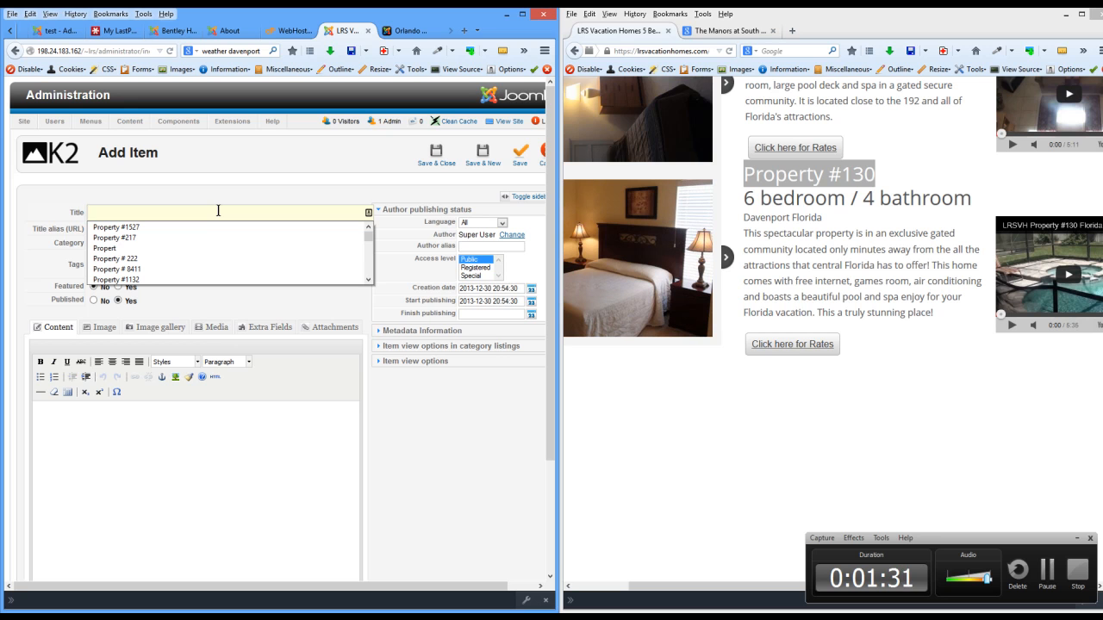
key(ctrl+v)
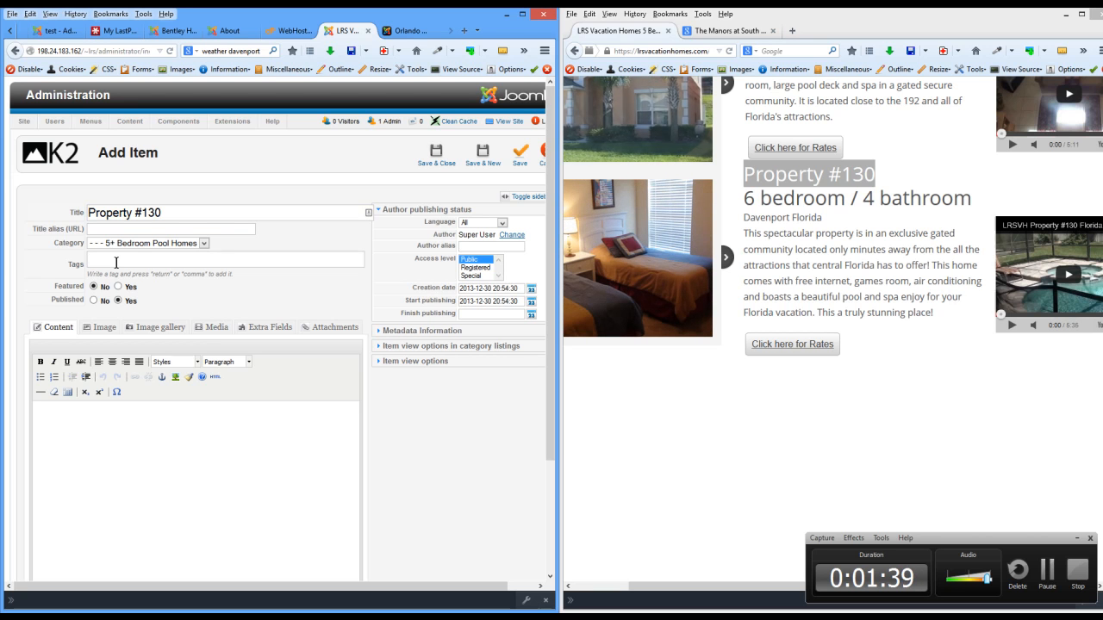
Add the tags 6 bedroom, 4 bathroom, Davenport and Florida to the item.
text(6 bedroom)
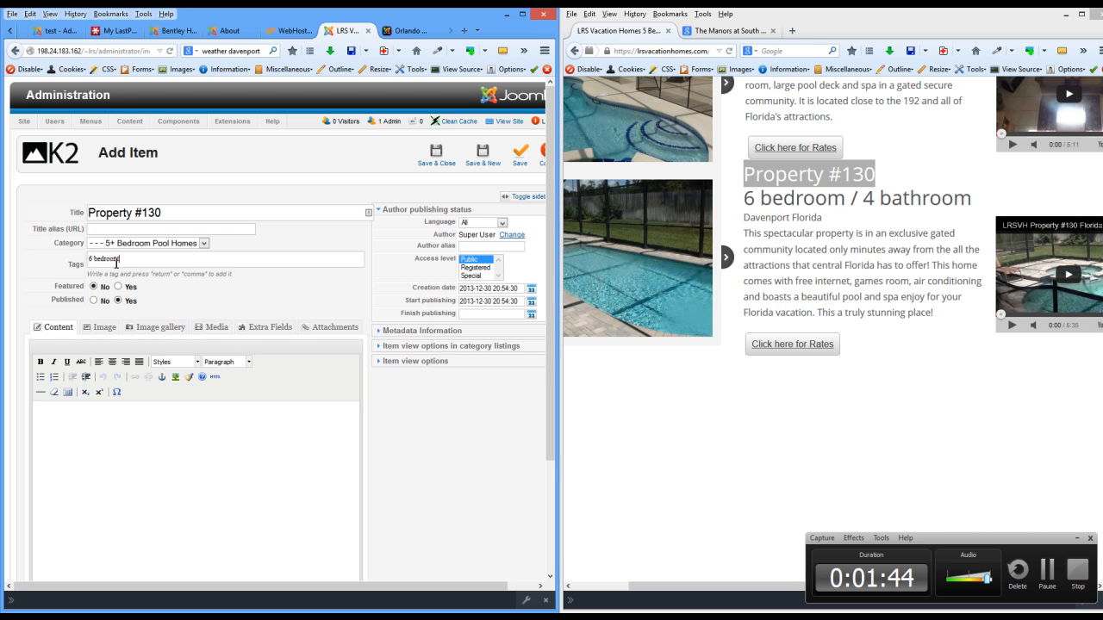
text(4 a)
text(athroom)
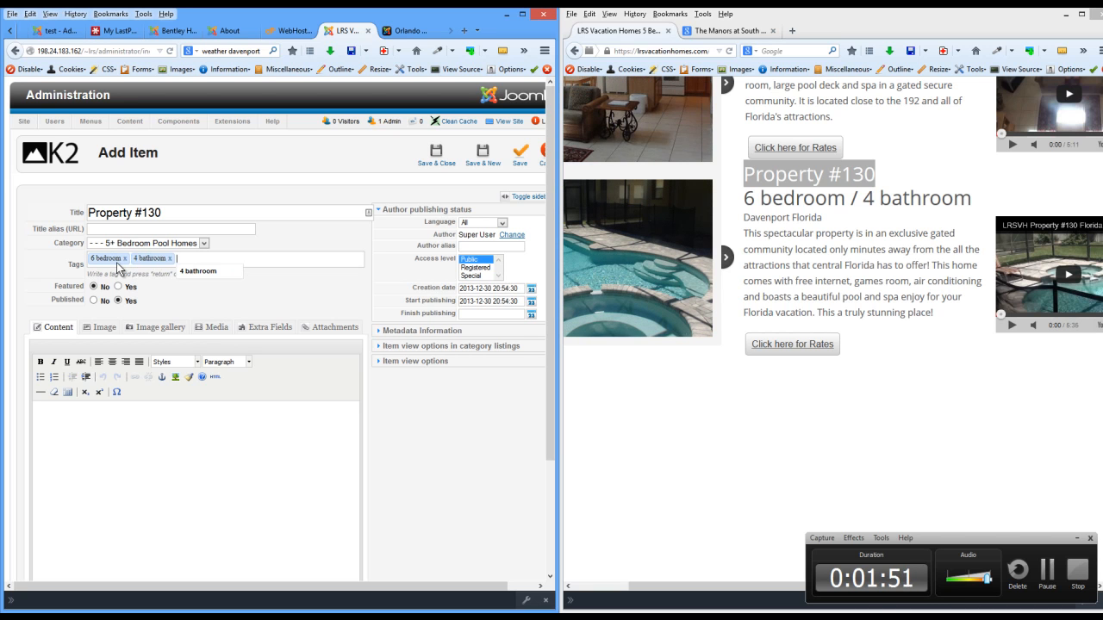
key(Return)
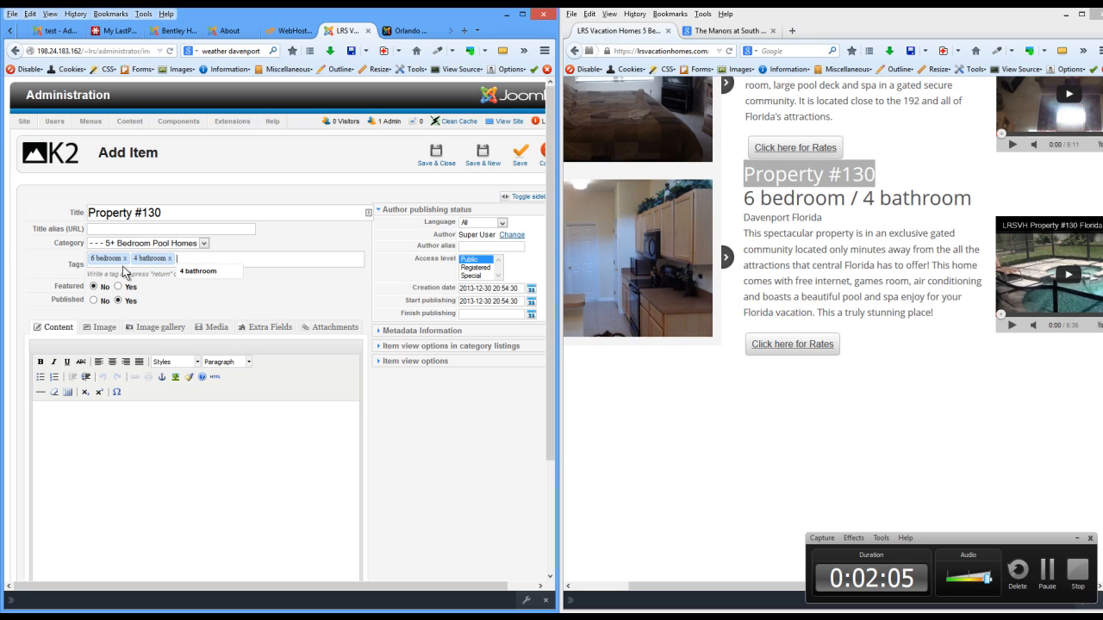
text(aven)
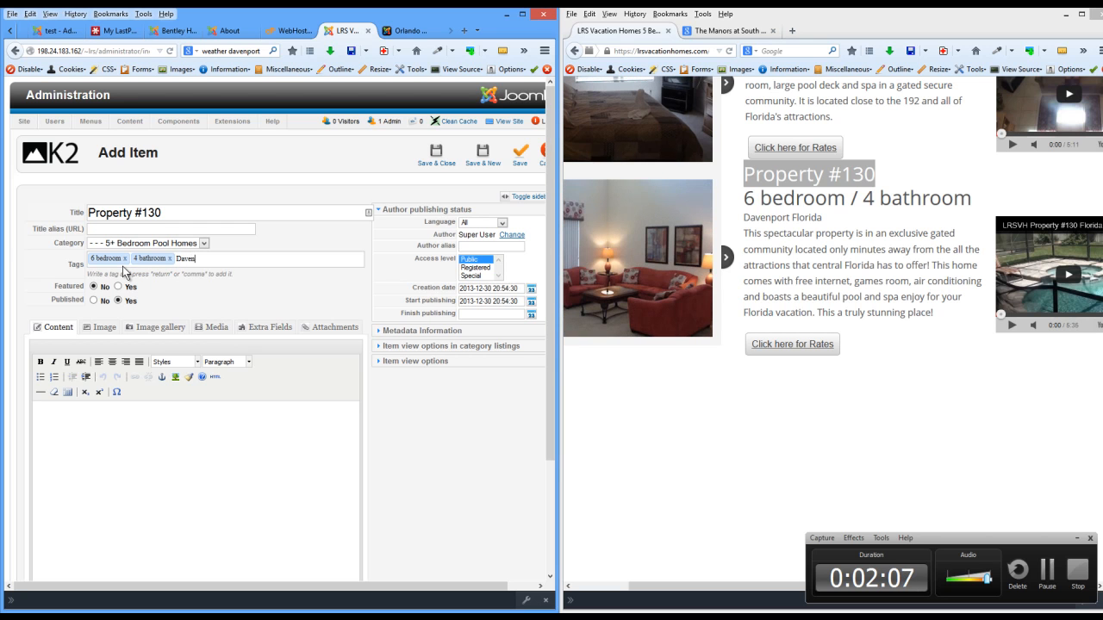
text(Florida)
key(Return)
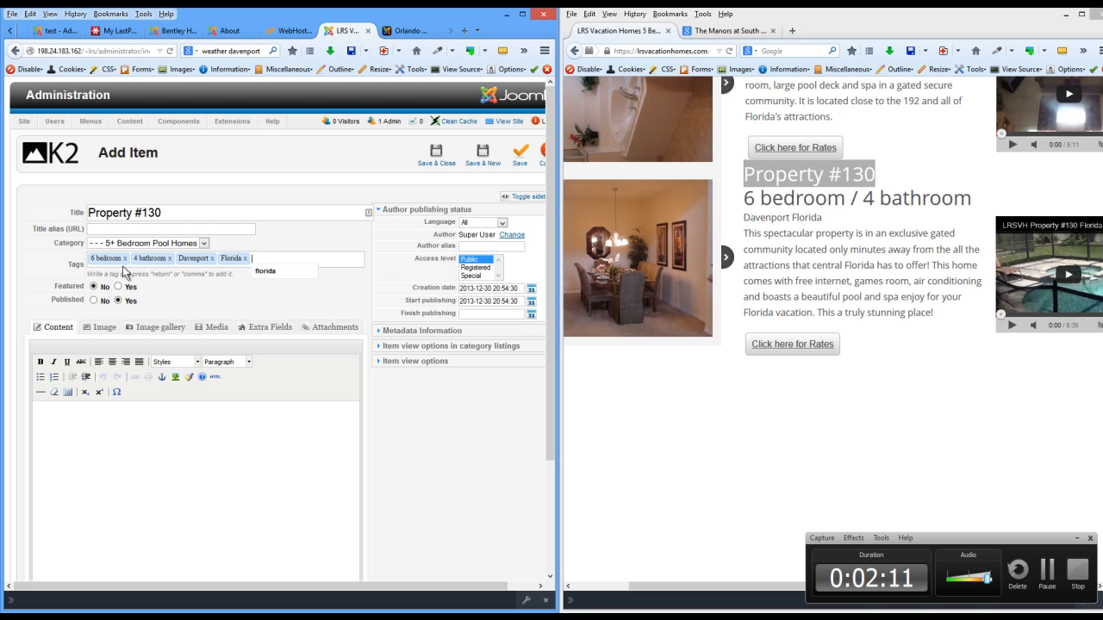
text(Pool)
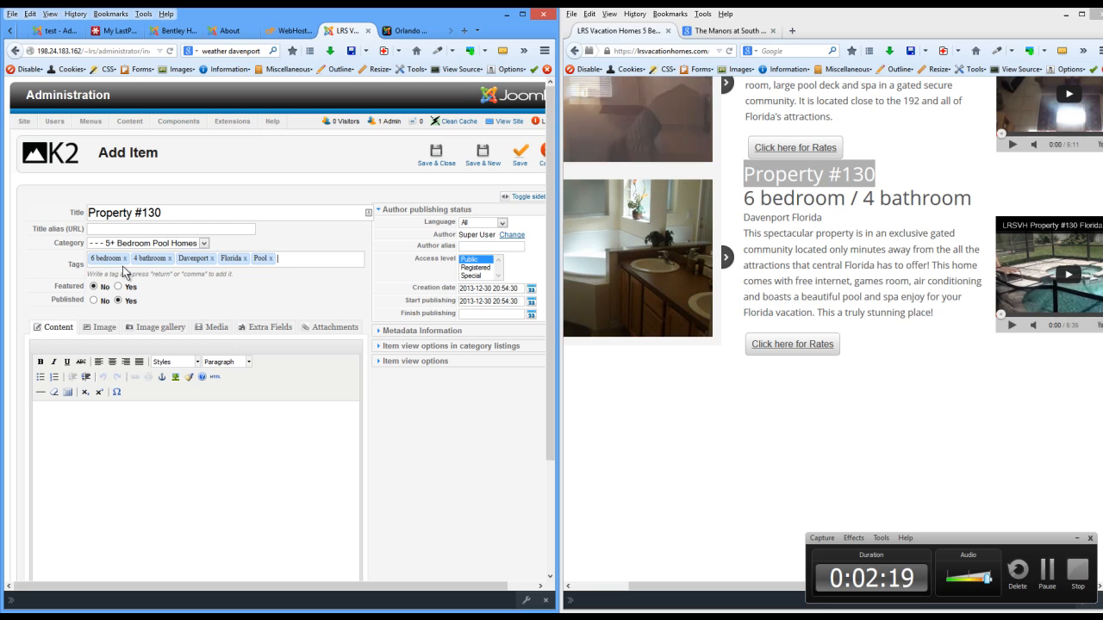
click(271, 258)
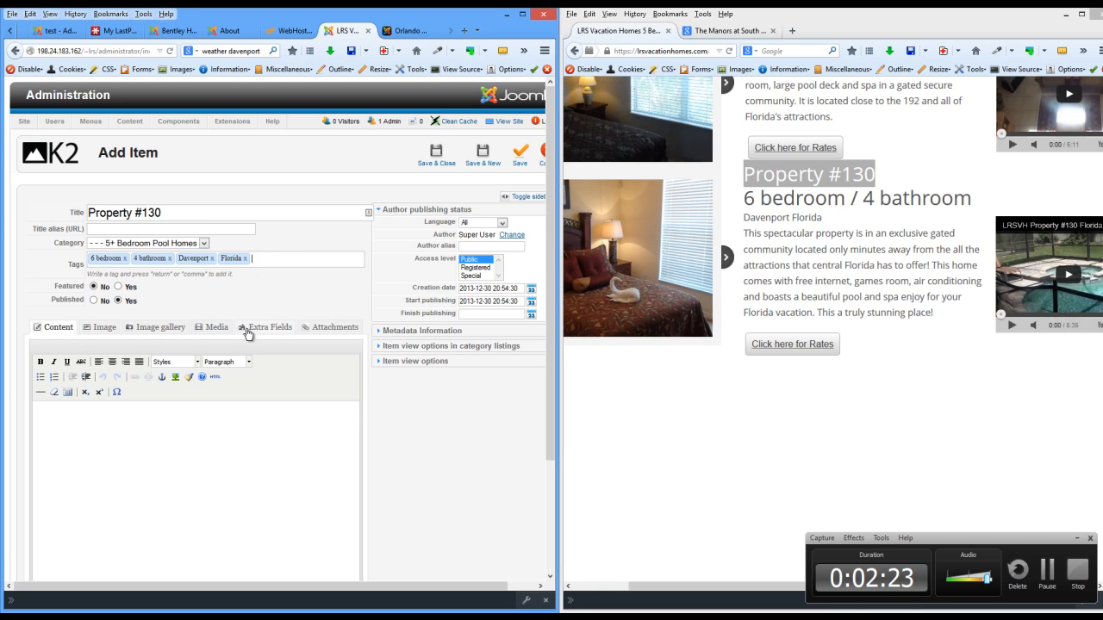
Copy the Property #130 description paragraph from the existing website into the item's content.
drag(945, 313, 745, 231)
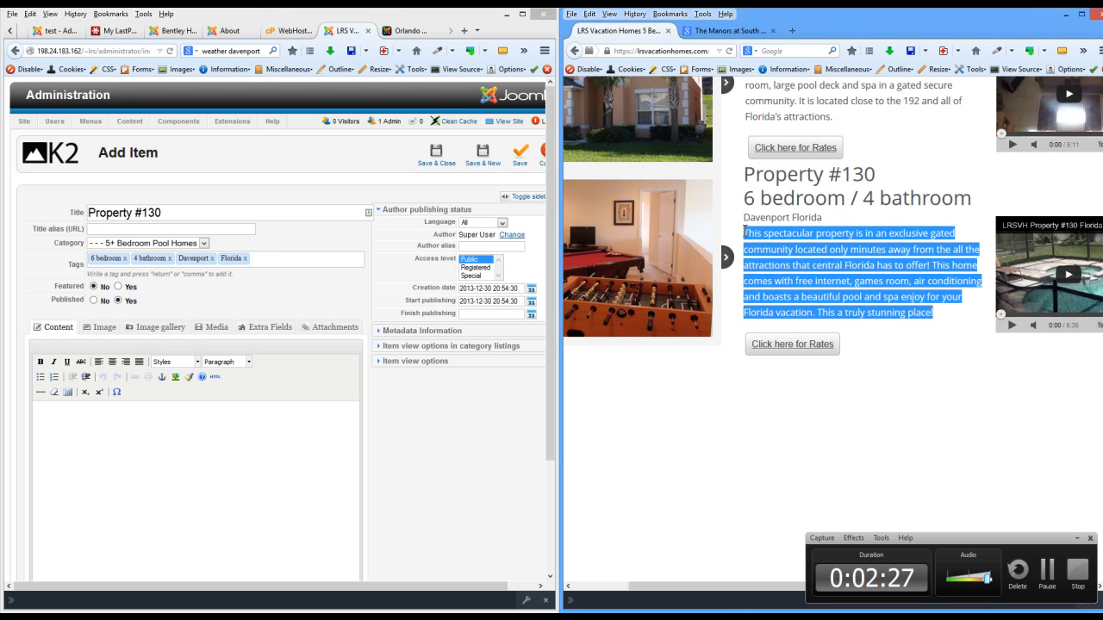
right_click(759, 241)
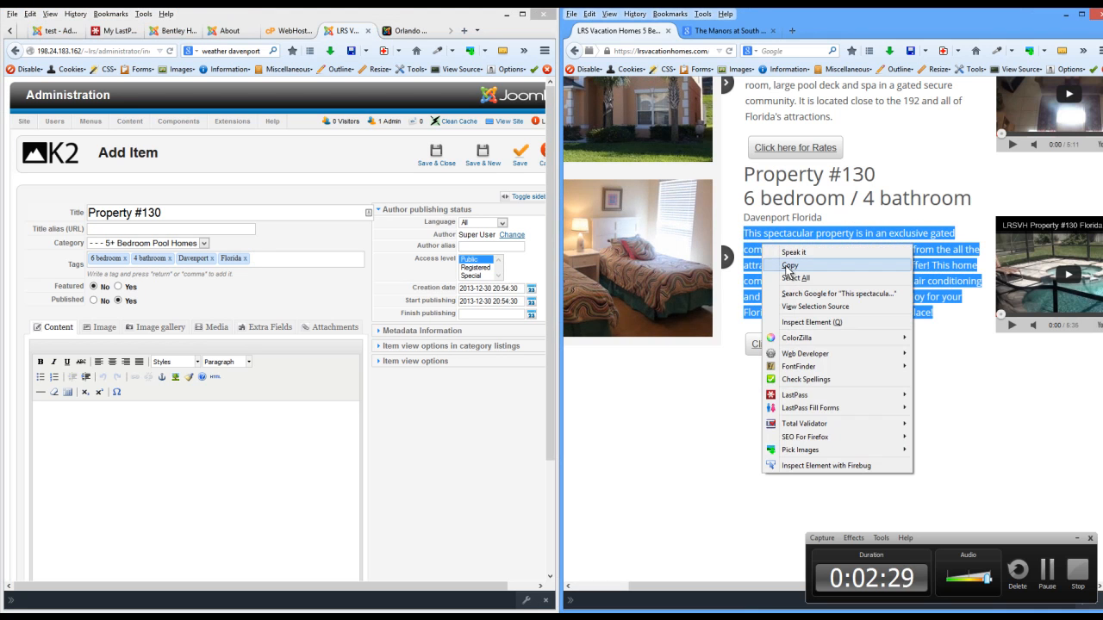
click(788, 272)
click(98, 442)
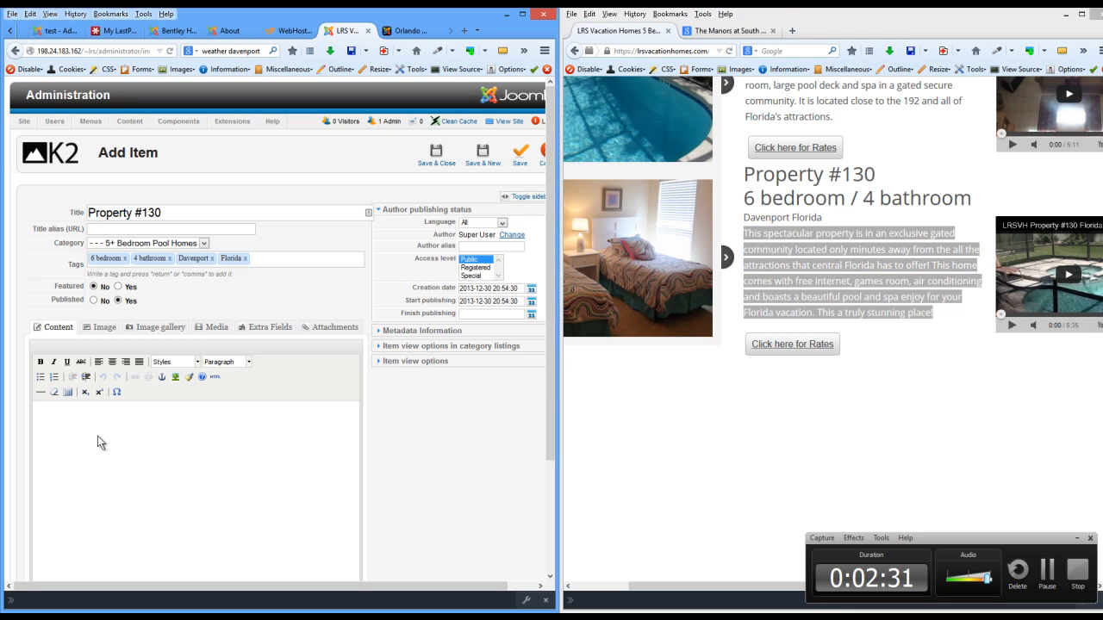
key(ctrl+v)
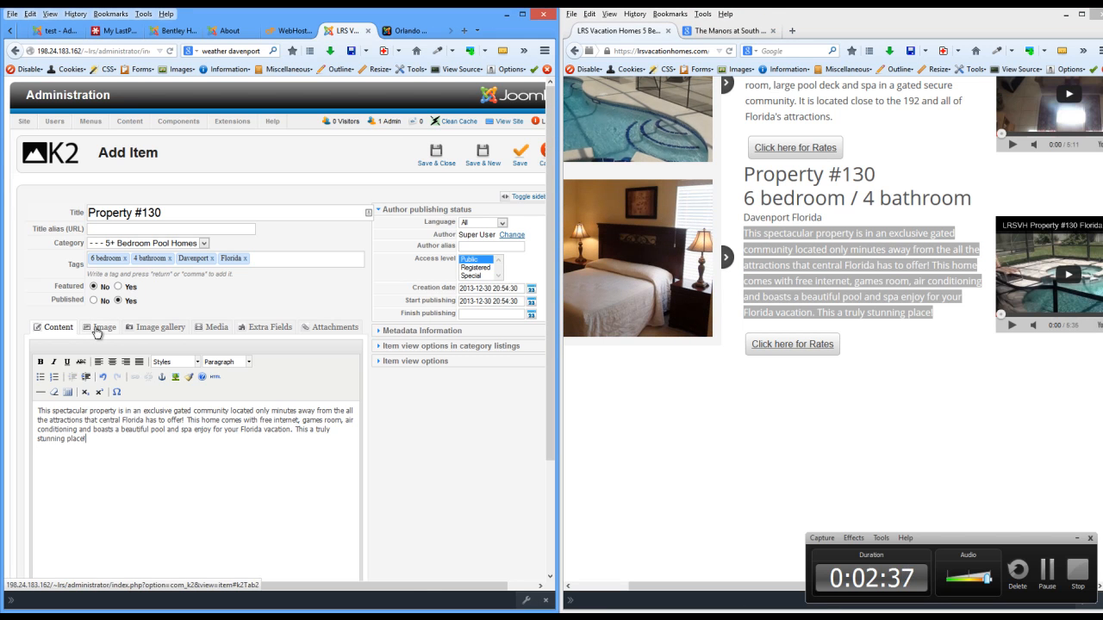
drag(160, 441, 24, 408)
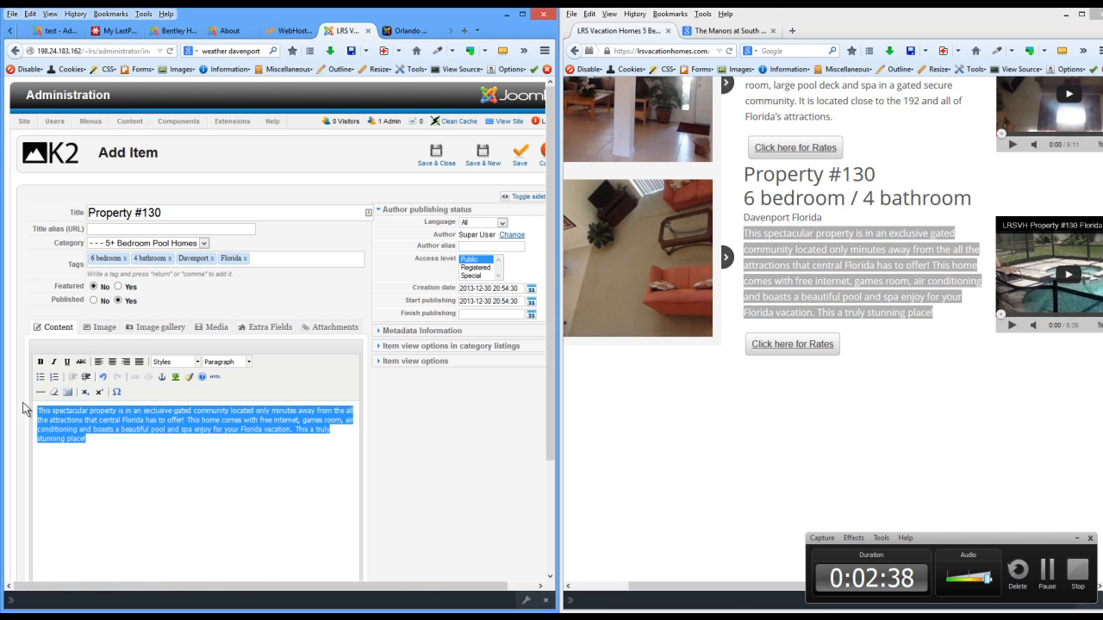
click(96, 429)
drag(130, 444, 35, 411)
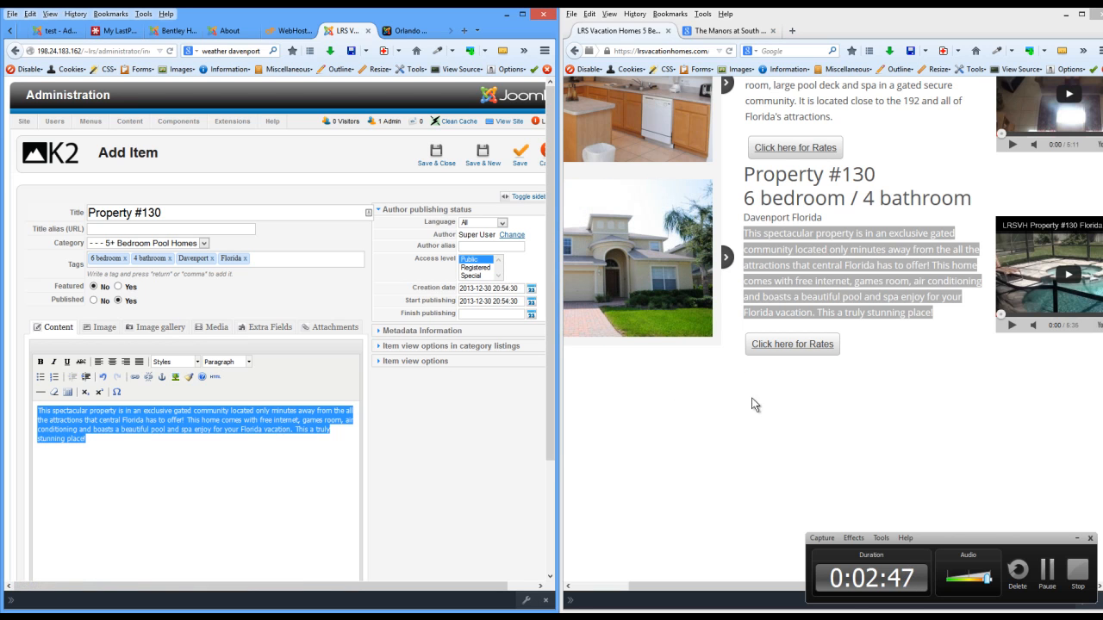
click(106, 468)
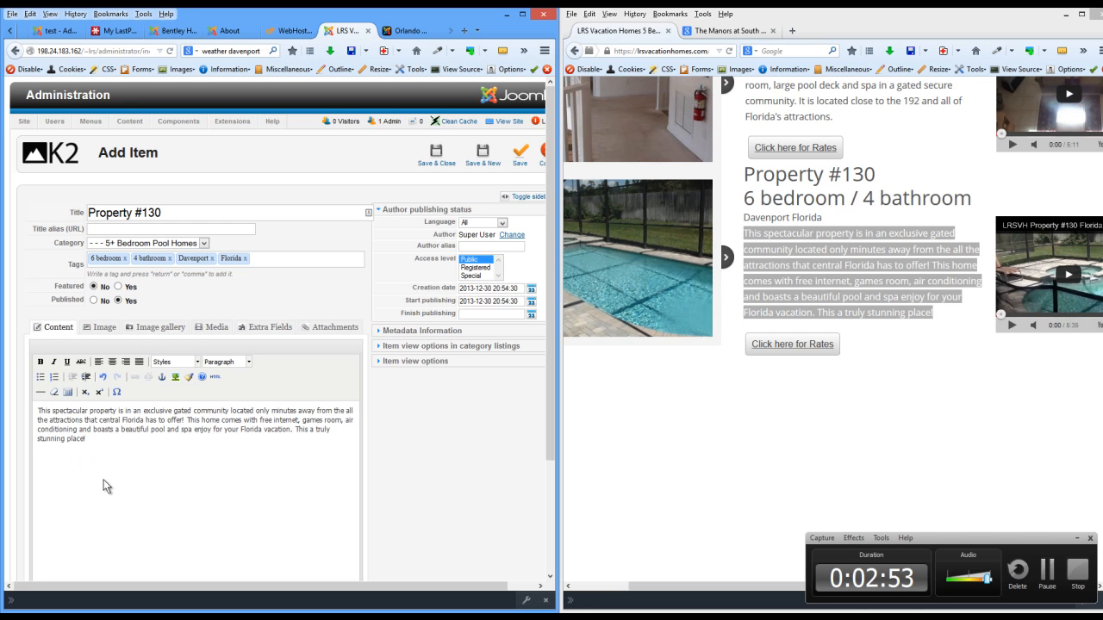
drag(121, 445, 37, 415)
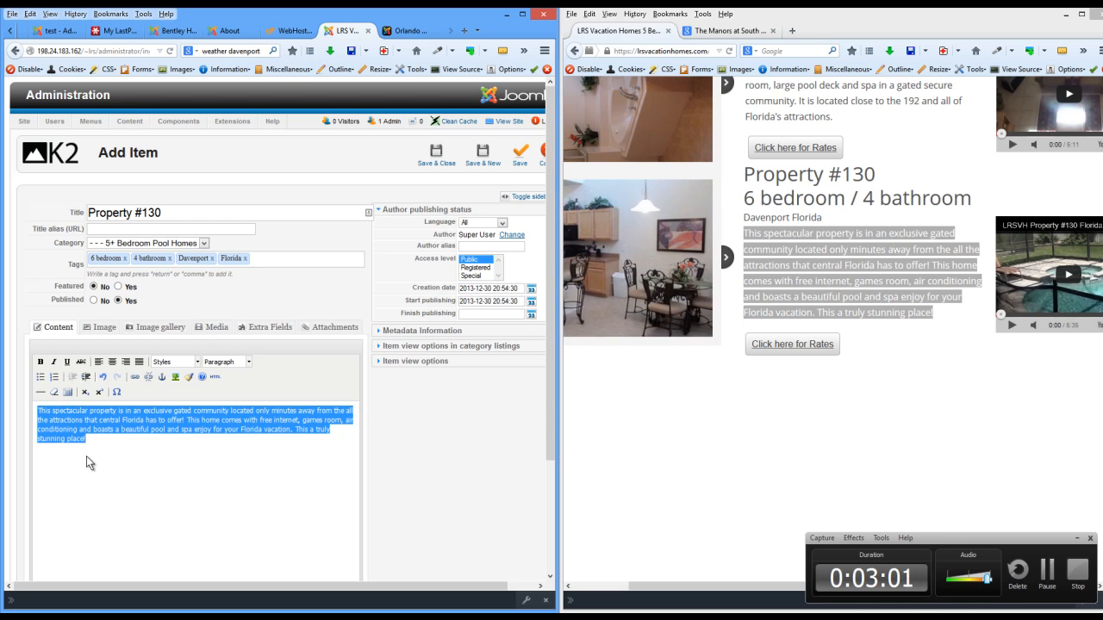
Choose 1.jpg as the item image.
click(95, 333)
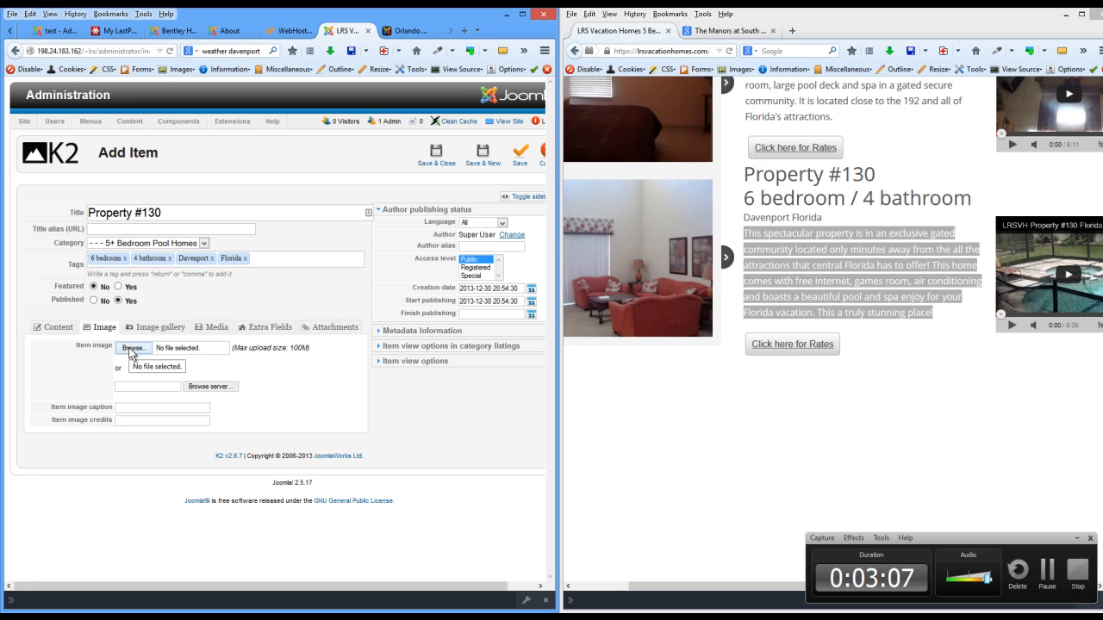
click(1045, 582)
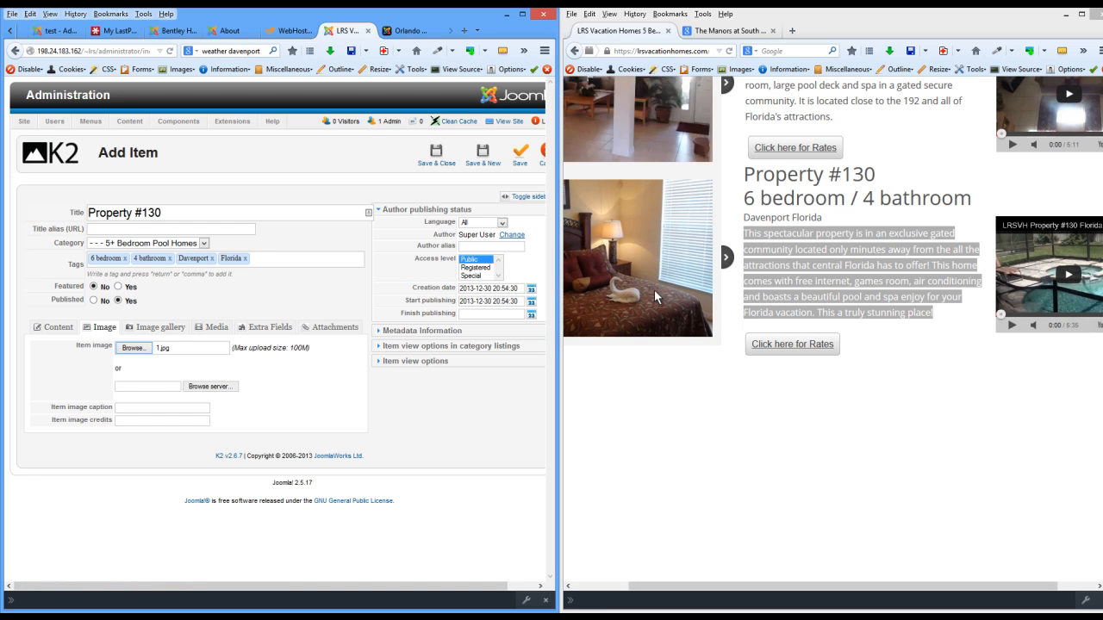
Choose the zip archive 130.zip from the 130 folder as the item's image gallery upload.
click(155, 330)
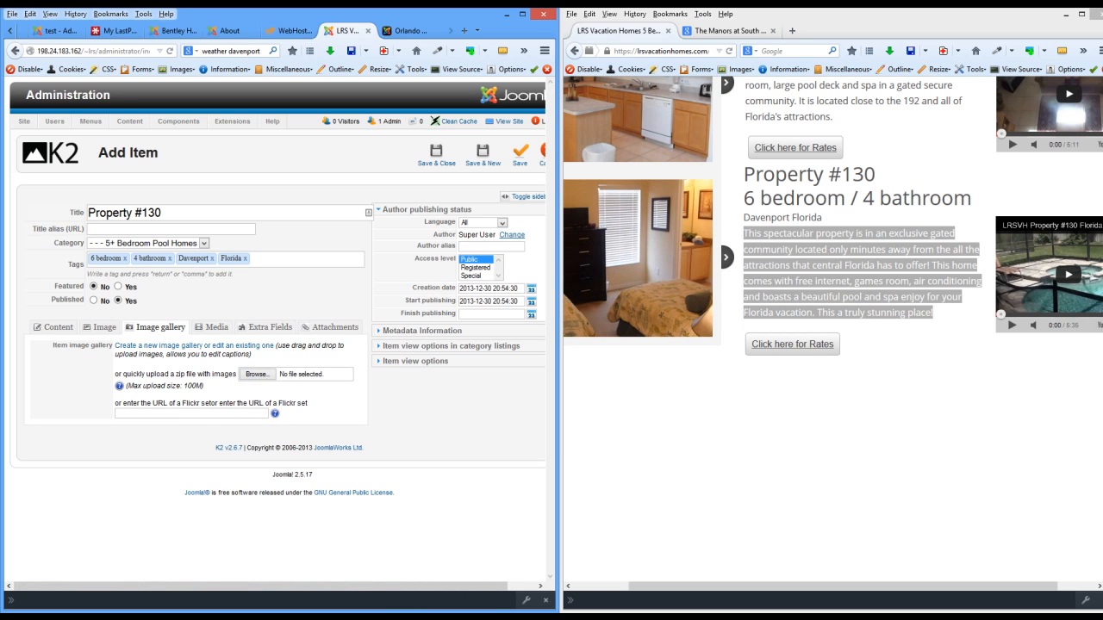
click(421, 616)
click(1049, 584)
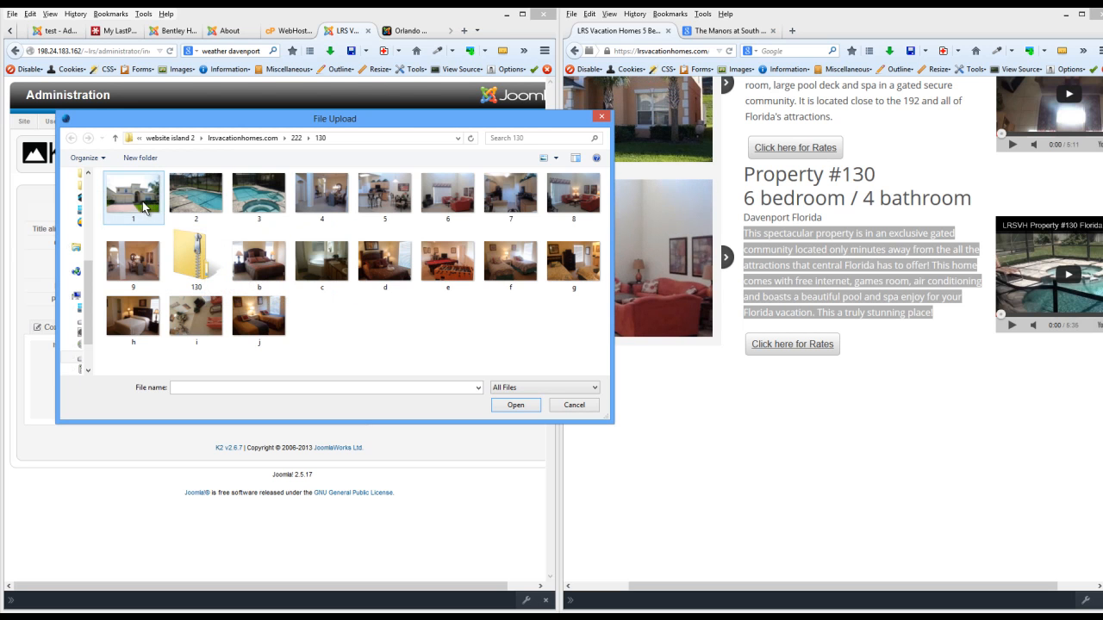
click(188, 268)
double_click(189, 268)
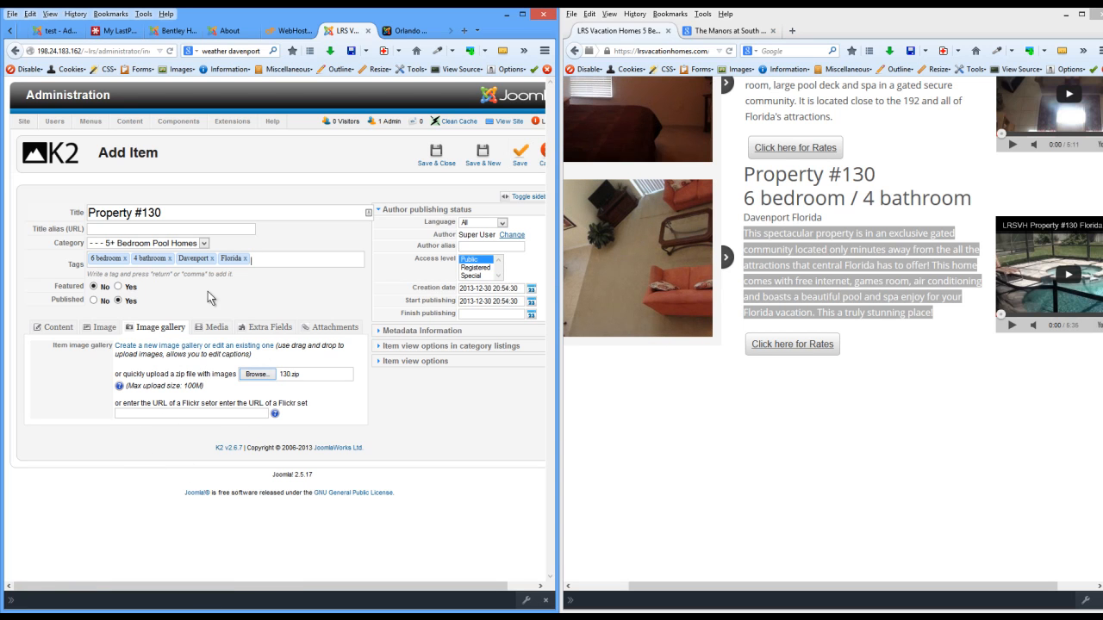
Change the city in the item's Location extra field to Davenport, giving Davenport, Florida.
click(219, 330)
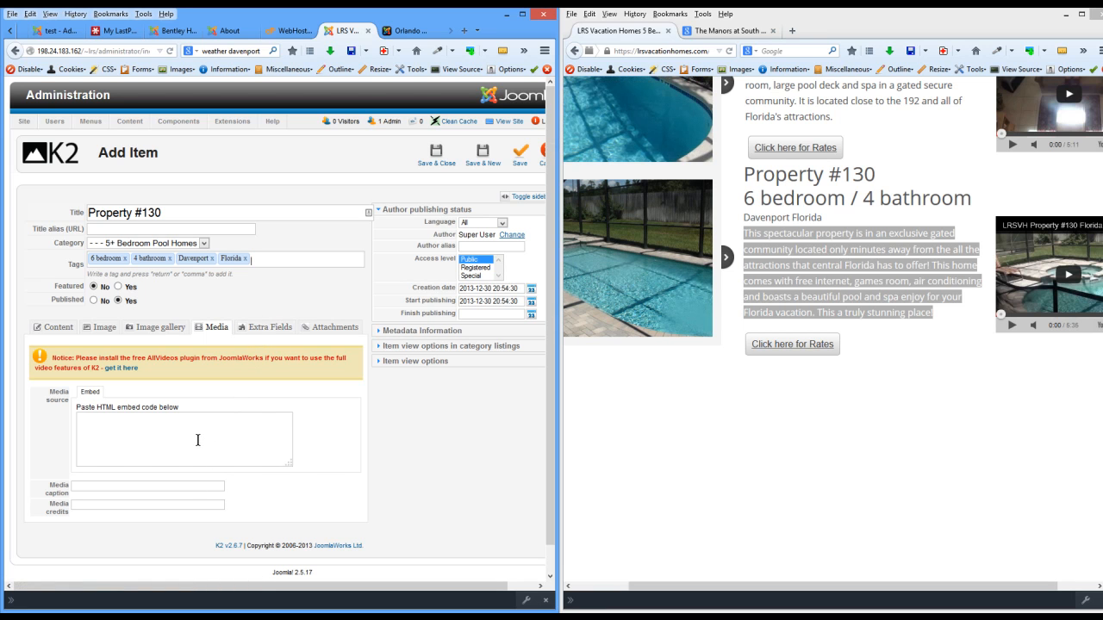
click(248, 335)
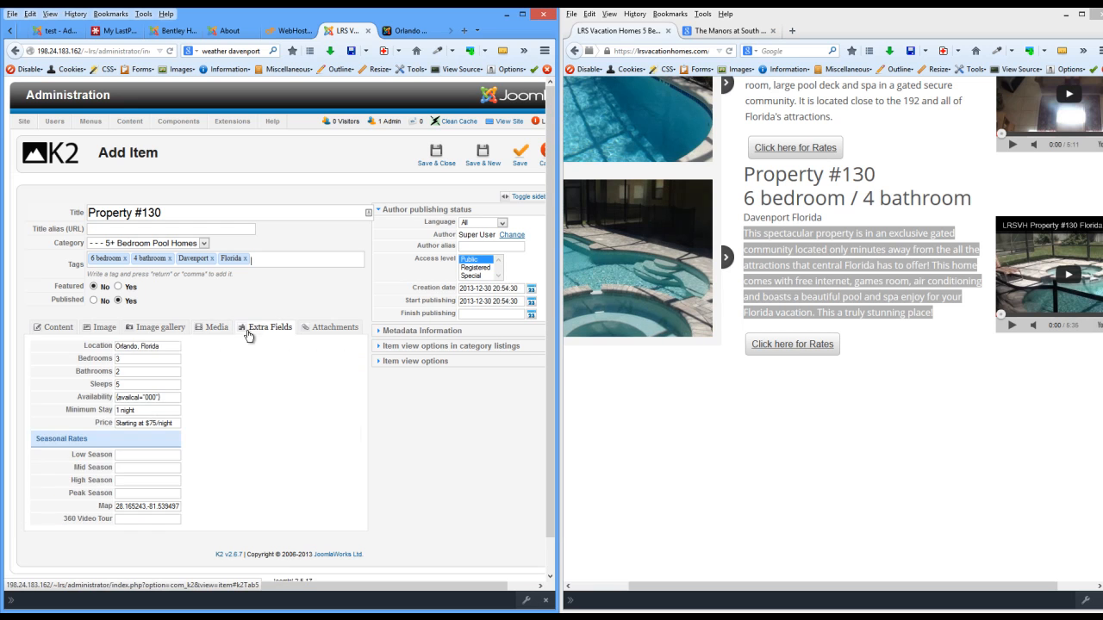
click(139, 348)
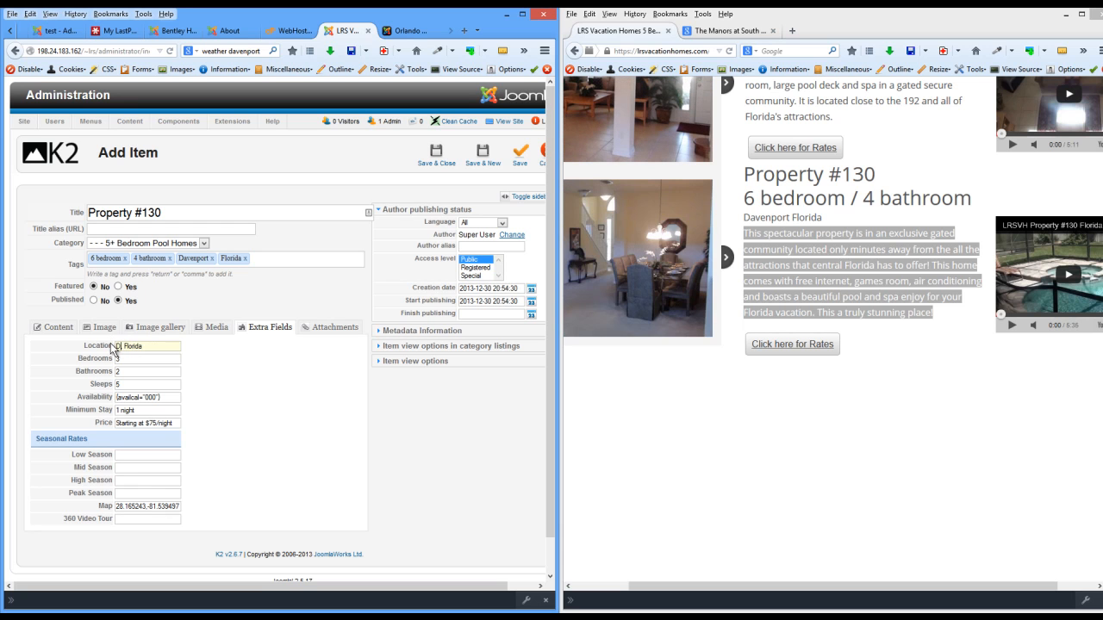
text(Da)
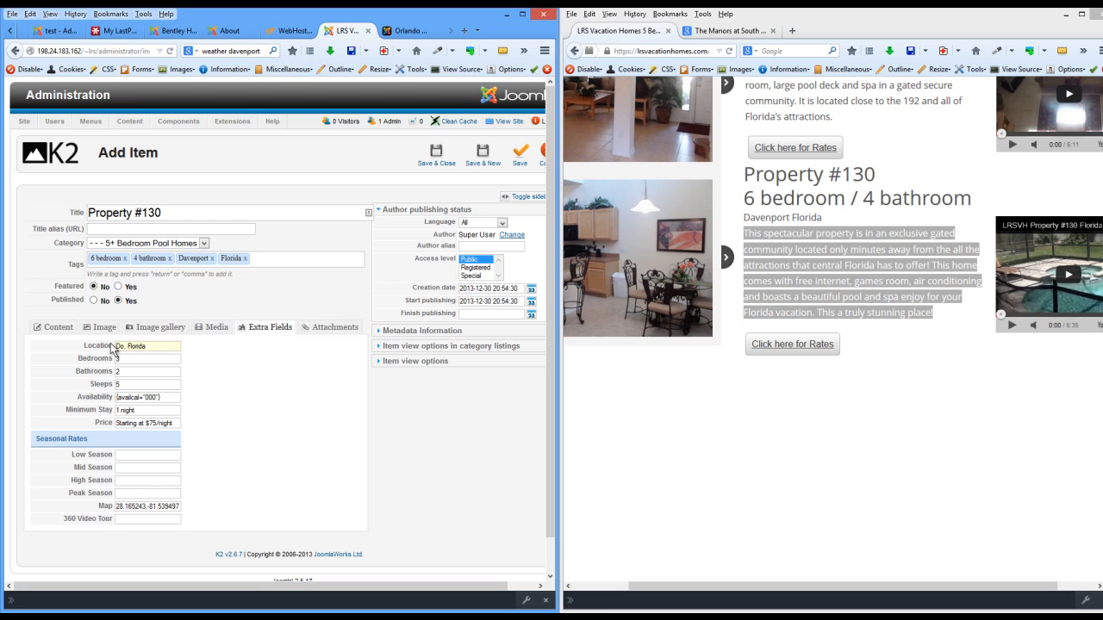
text(venport)
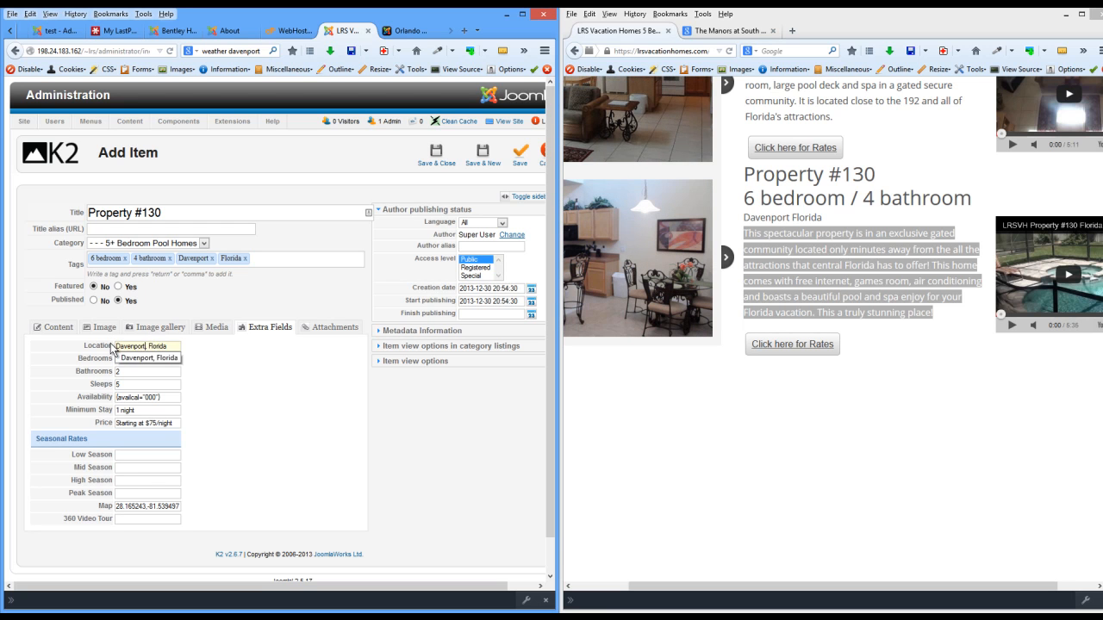
Set the extra fields to 6 bedrooms, 4 bathrooms and sleeps 14.
click(143, 384)
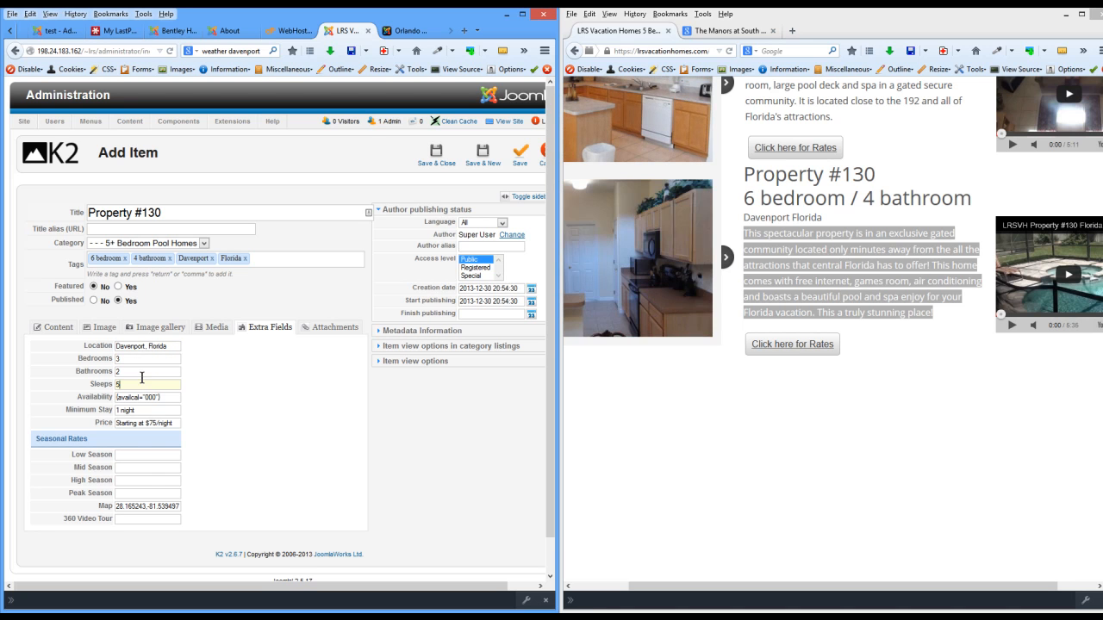
drag(130, 361, 113, 361)
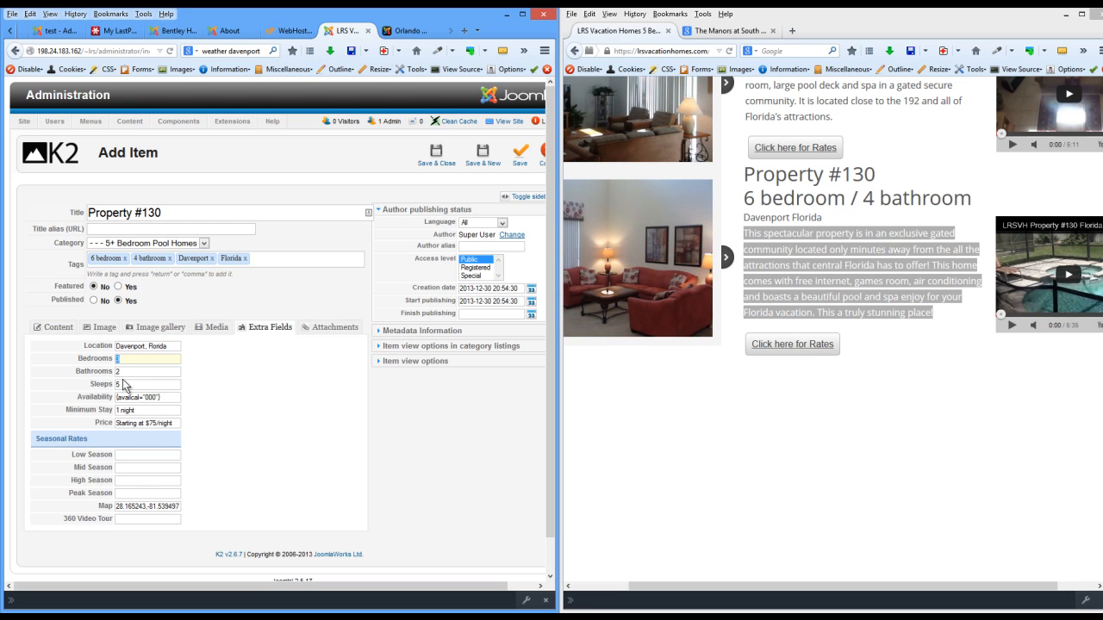
drag(122, 372, 114, 373)
text(4)
click(258, 406)
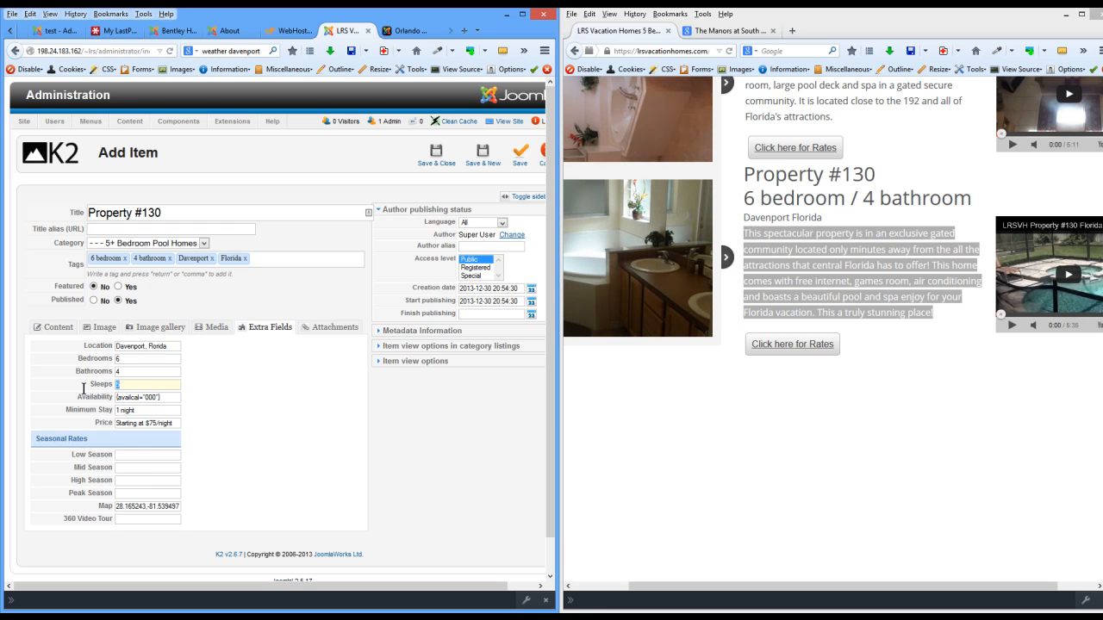
text(14)
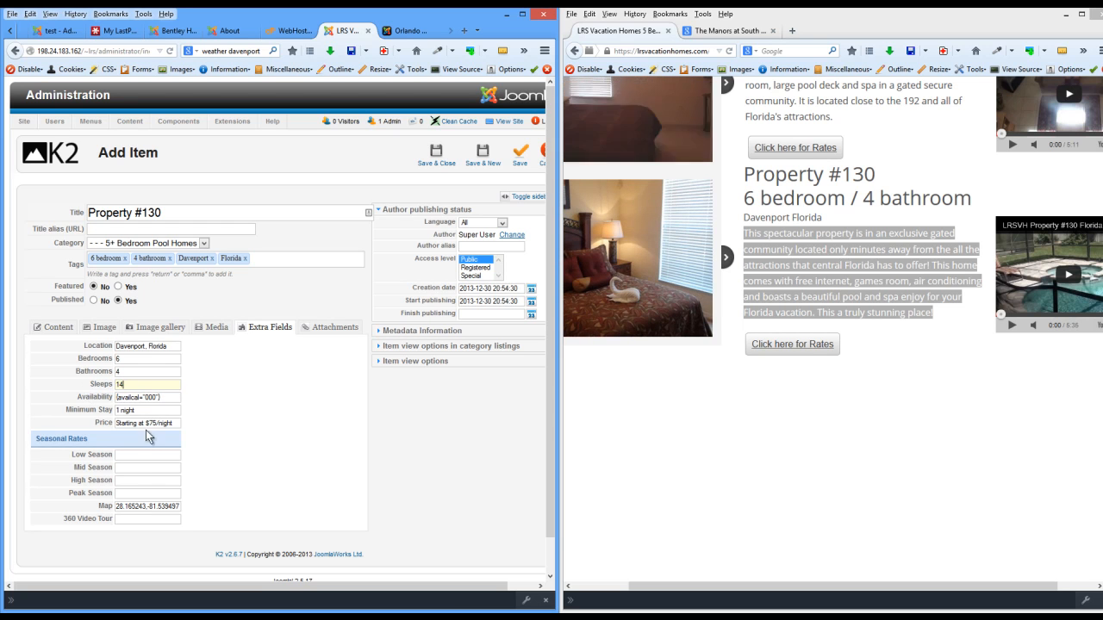
Set the availability calendar number to 130 and the price to Starting at $130/night, using the existing website's rates page for Property #130.
click(153, 398)
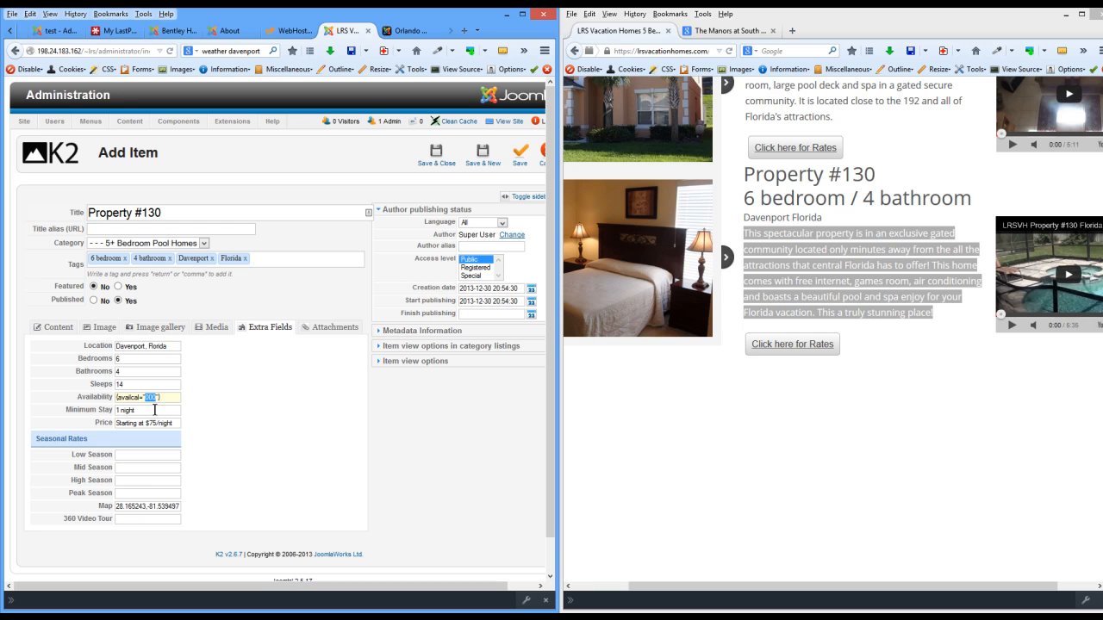
text(3)
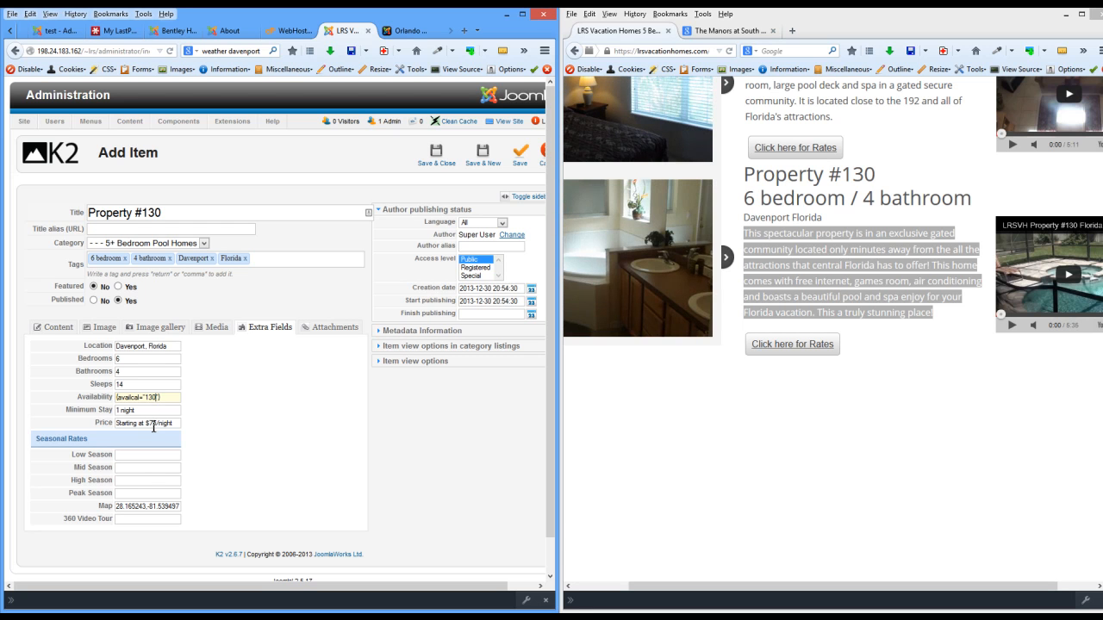
click(779, 346)
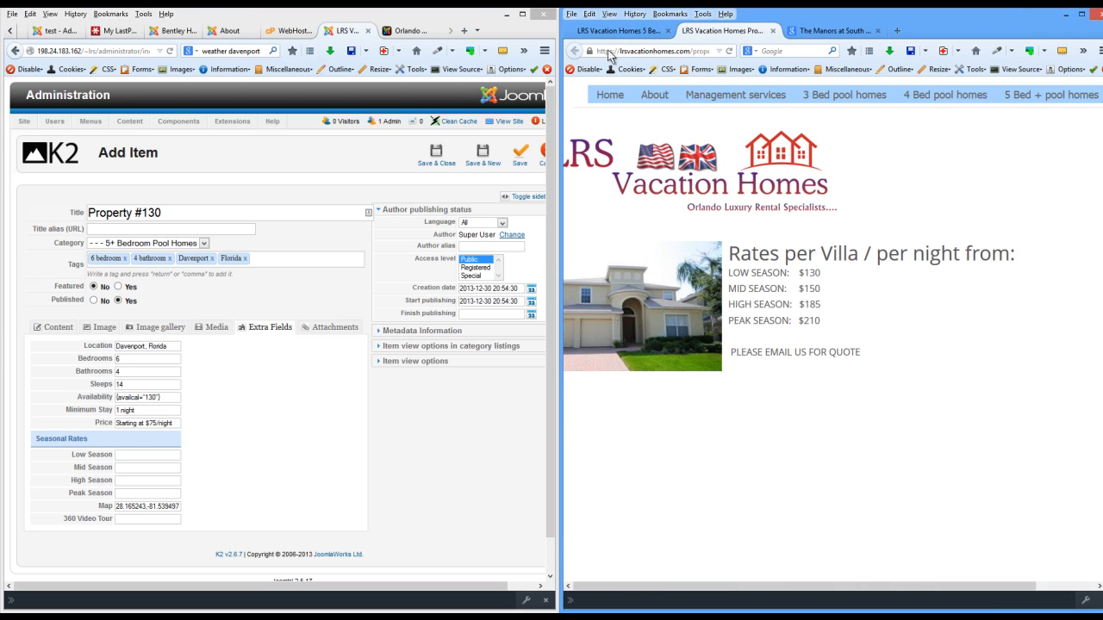
drag(156, 423, 150, 419)
text(130)
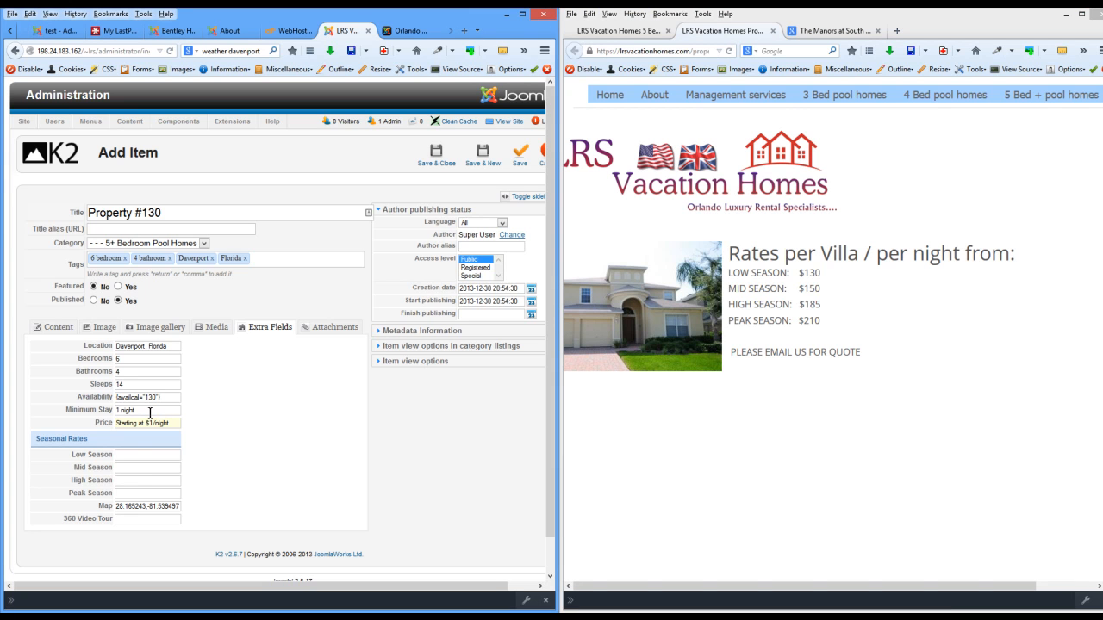
Enter the seasonal rates: $130 for low, $150 for mid, $185 for high and $210 for peak season.
click(142, 457)
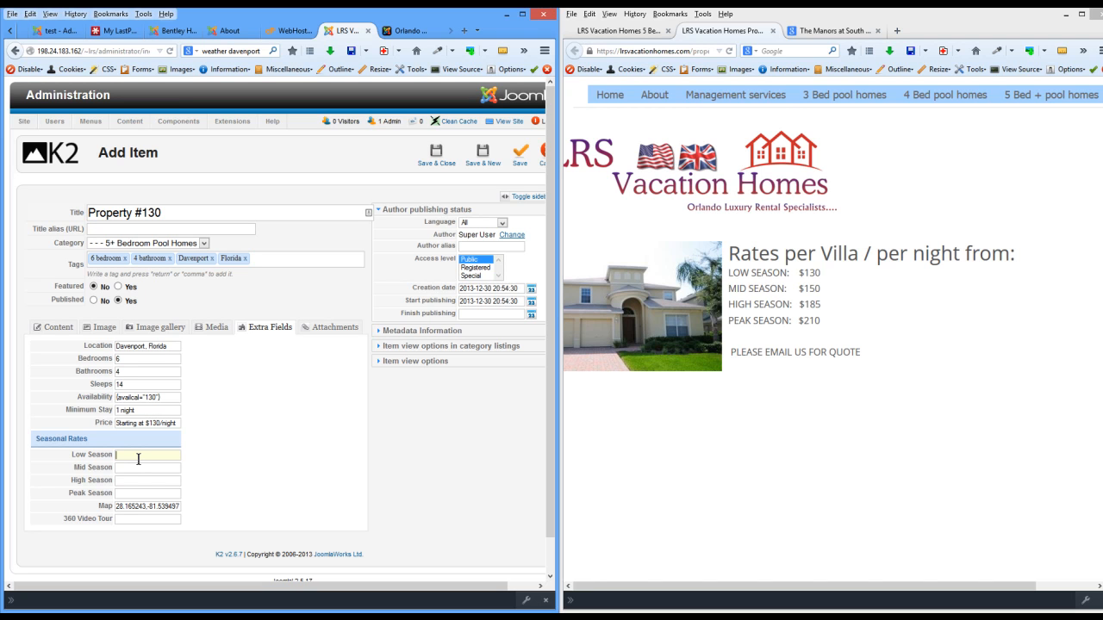
text($)
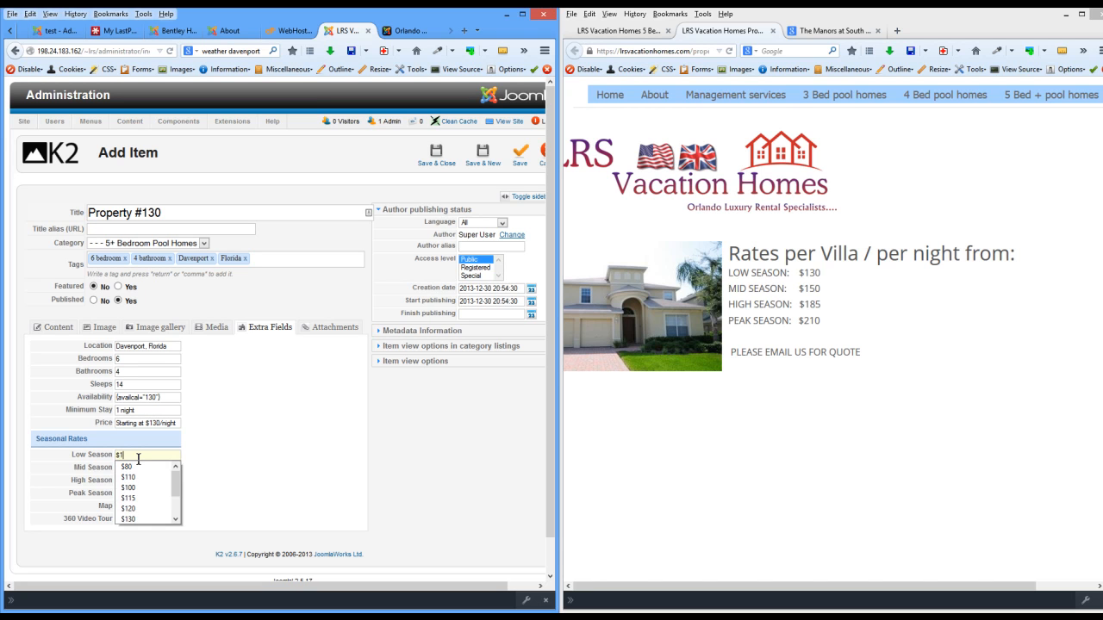
text(130)
key(Tab)
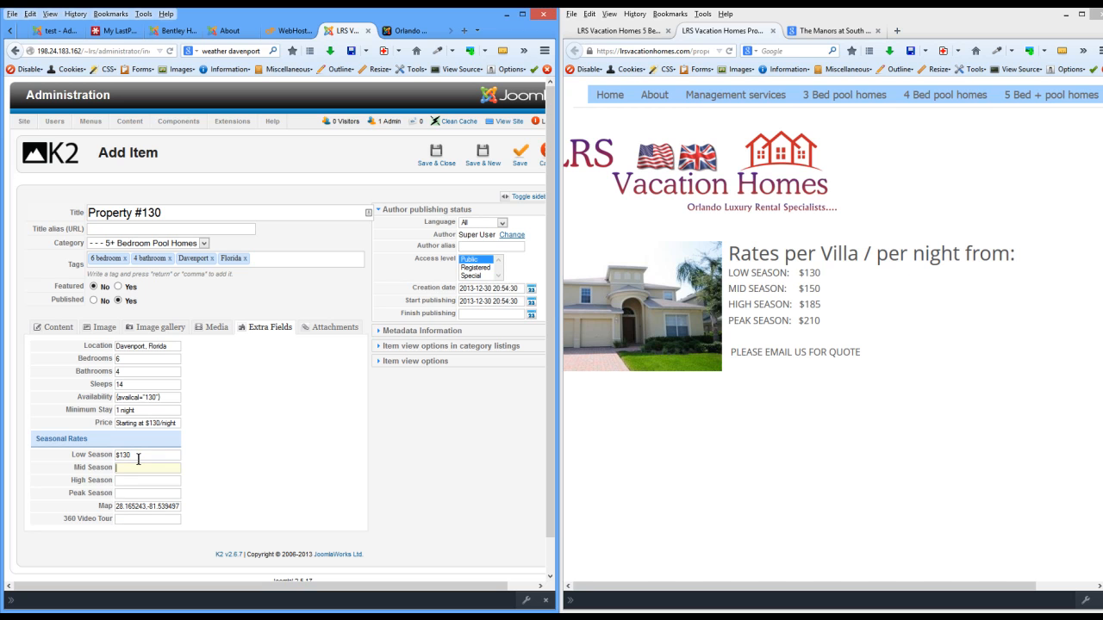
text($150)
key(Tab)
text($1)
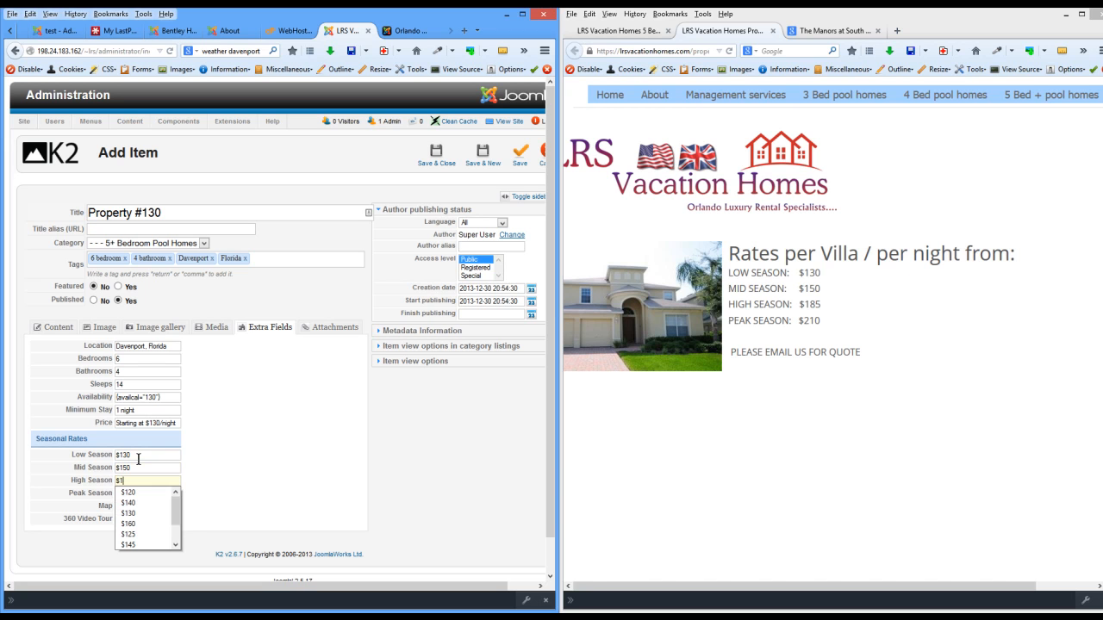
text(85)
key(Tab)
text($)
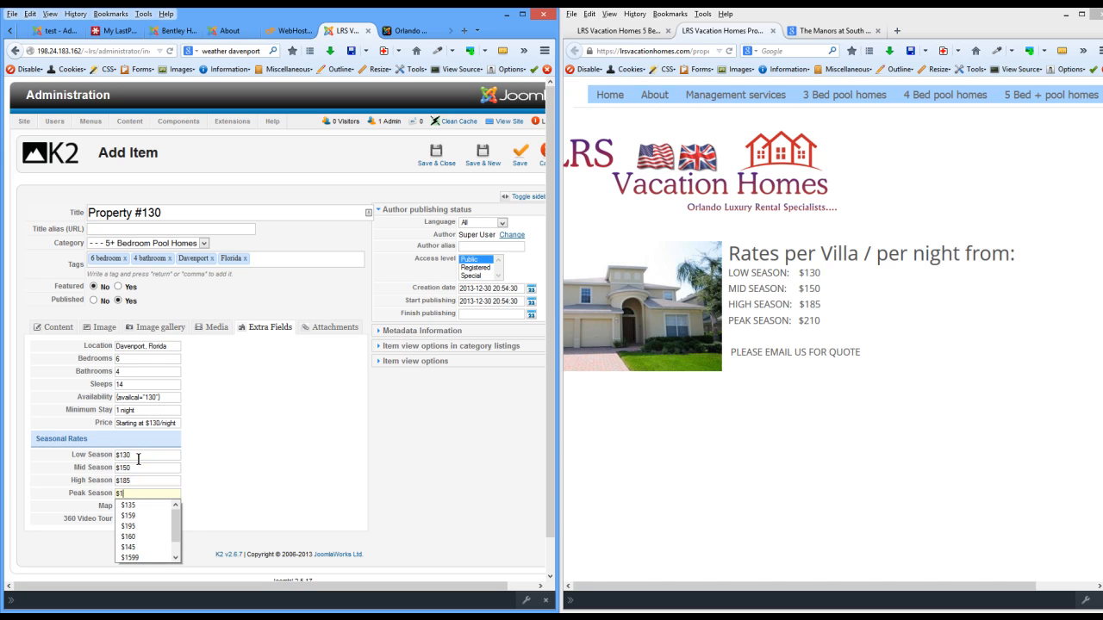
text(210)
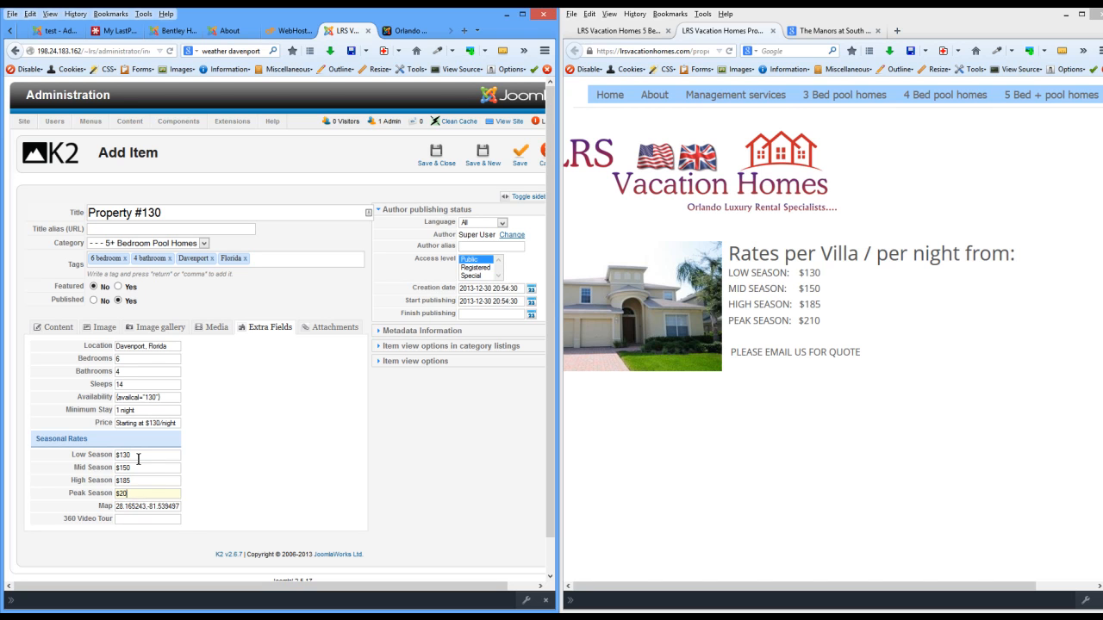
key(Tab)
key(Tab)
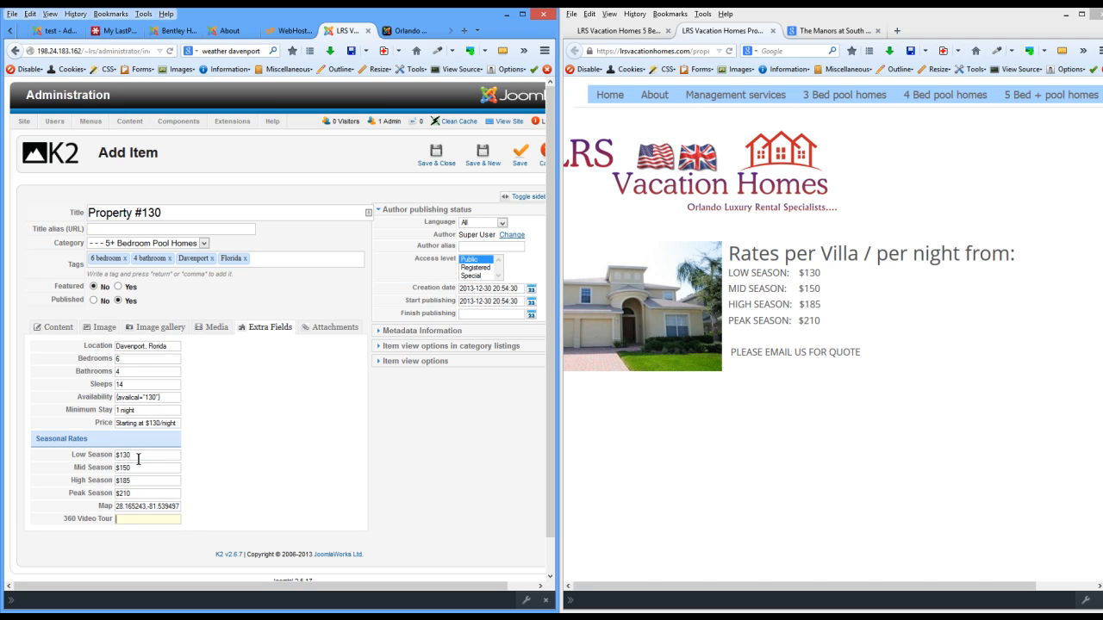
key(shift+Tab)
click(143, 507)
click(130, 520)
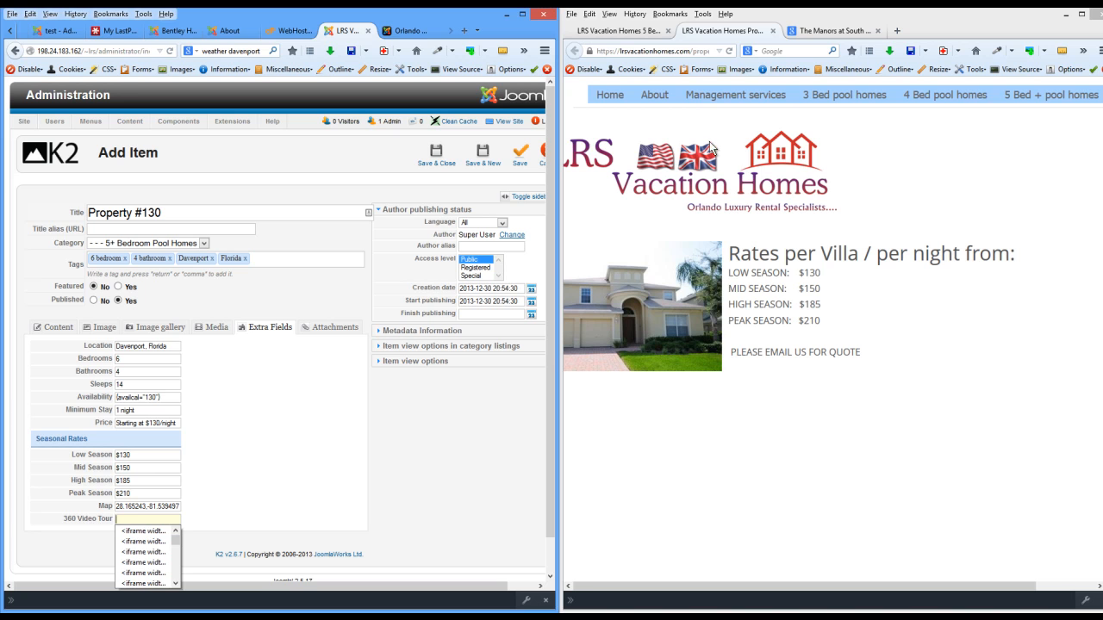
Open the Property #130 video on YouTube from the existing website and bring up its embed code.
click(773, 33)
click(773, 33)
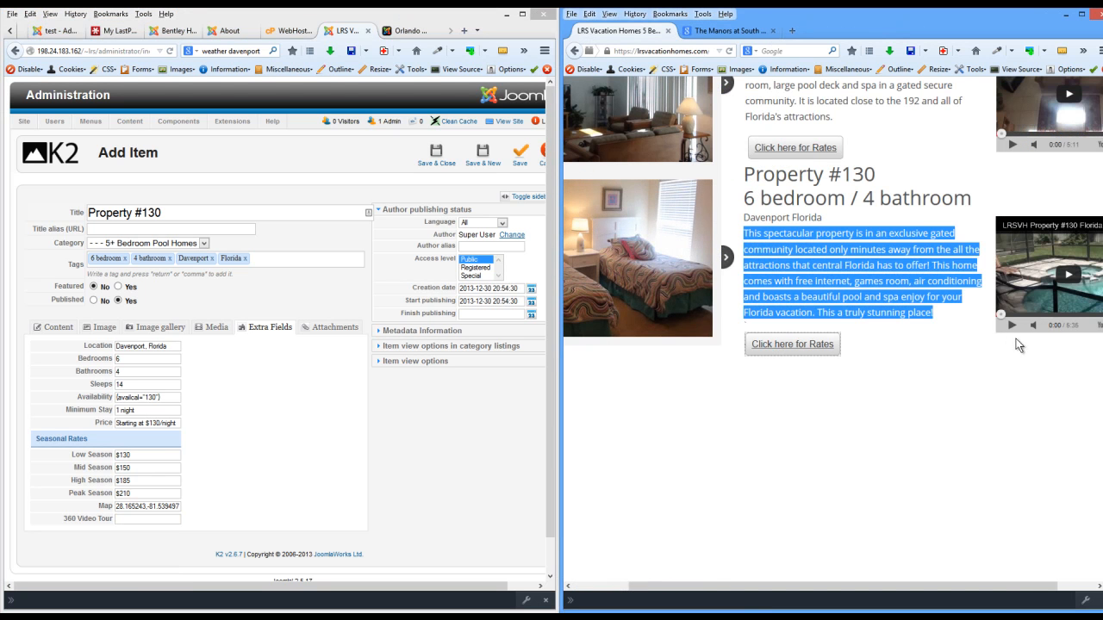
drag(1008, 598, 1044, 598)
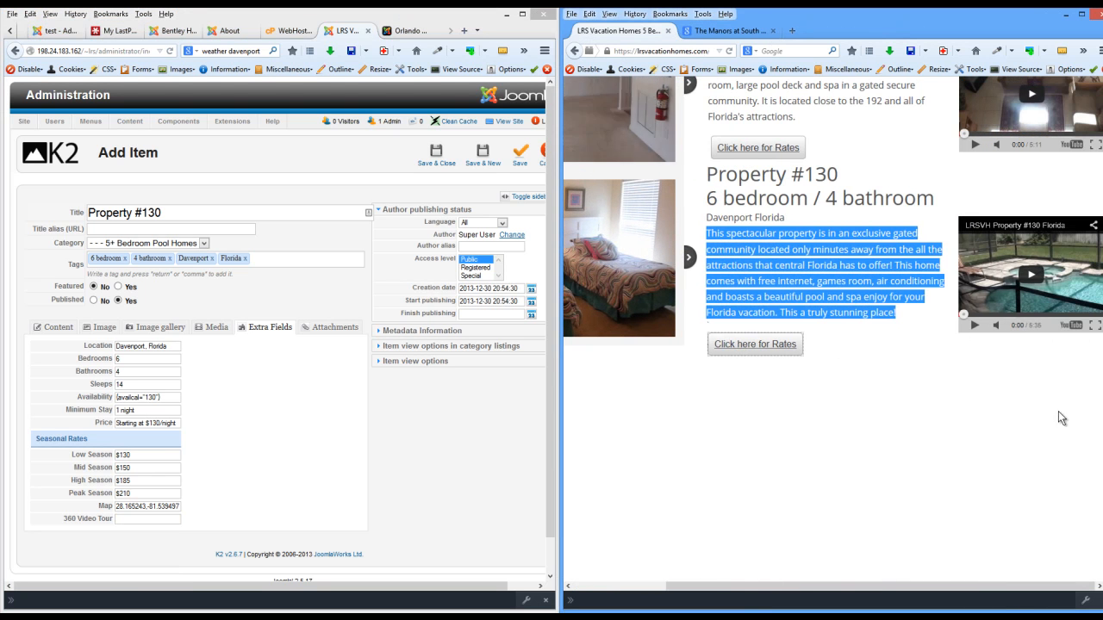
click(1069, 325)
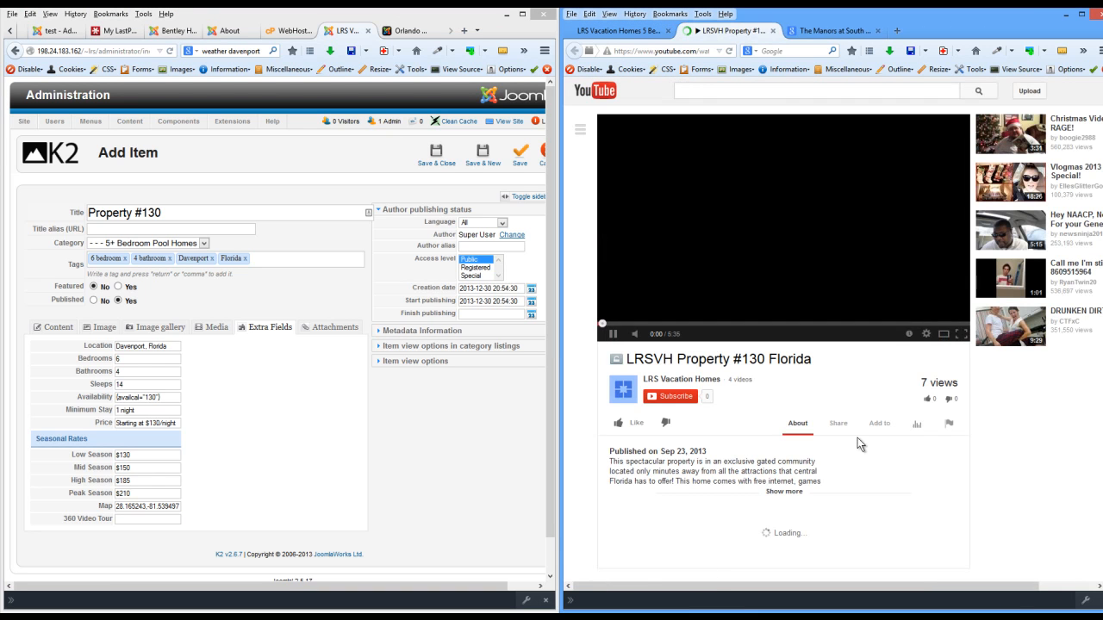
click(839, 423)
click(706, 479)
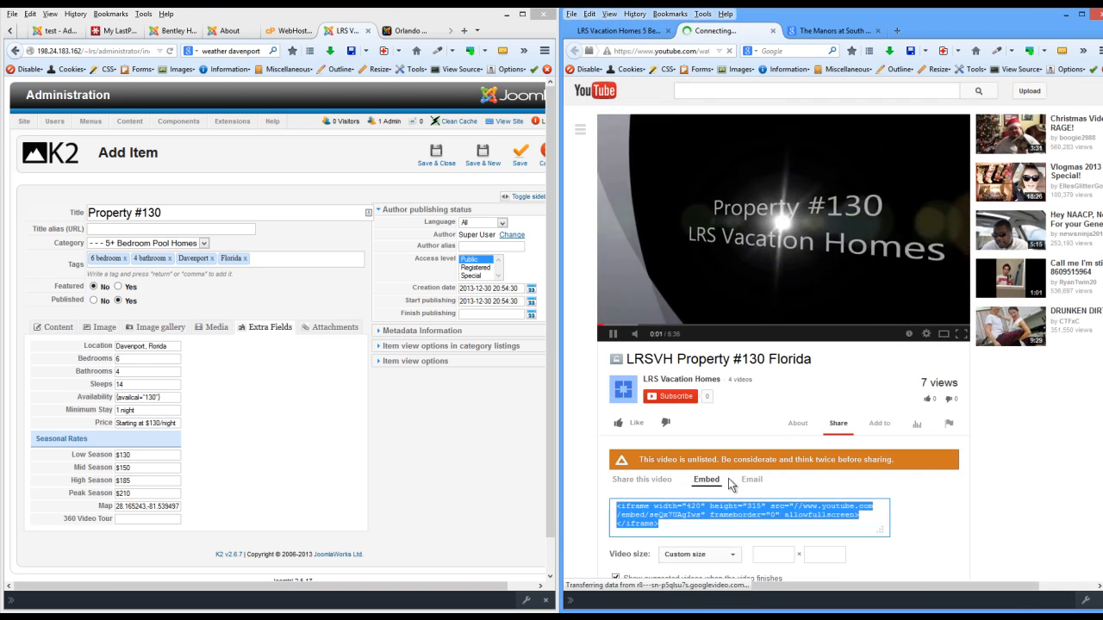
Set the embedded video's custom width to 550 and copy the resulting embed code.
click(773, 555)
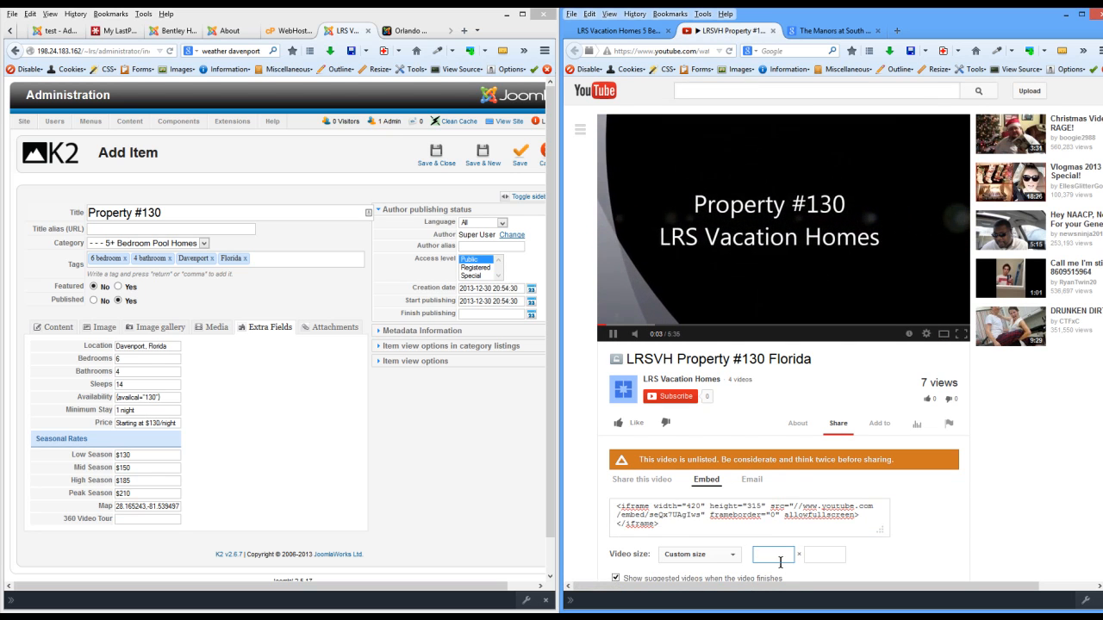
text(550)
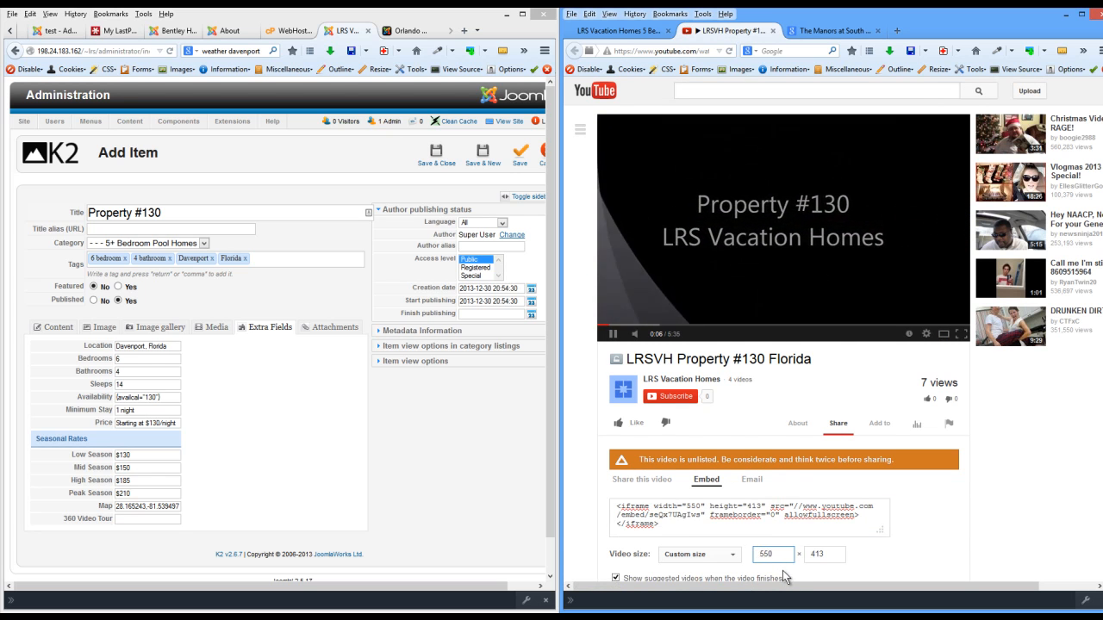
scroll(784, 577, down, 5)
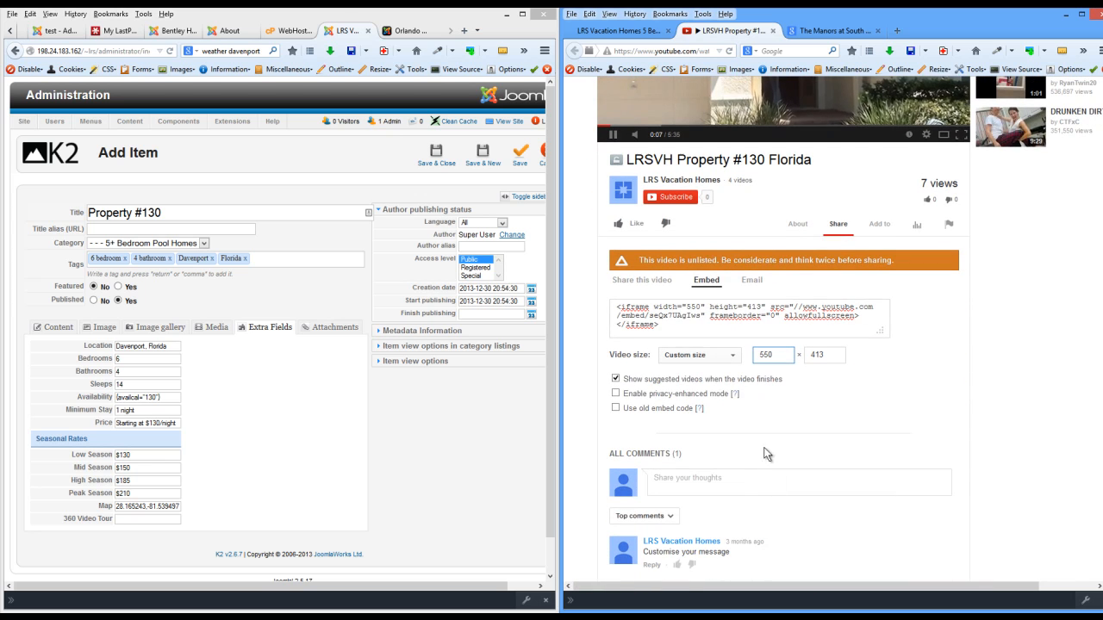
drag(659, 325, 609, 300)
right_click(635, 316)
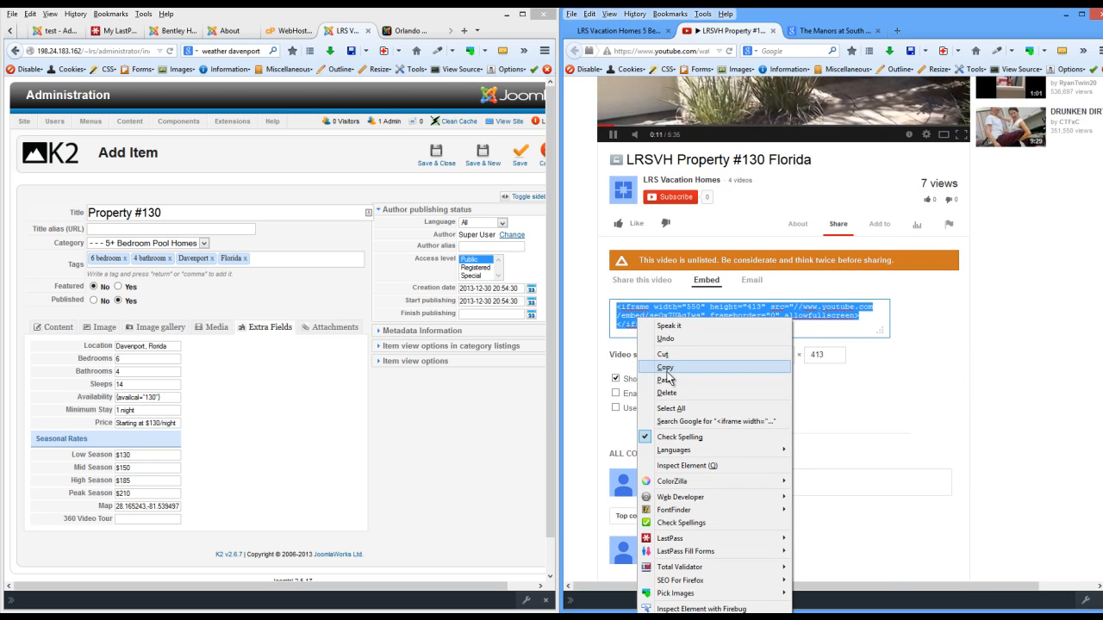
click(665, 371)
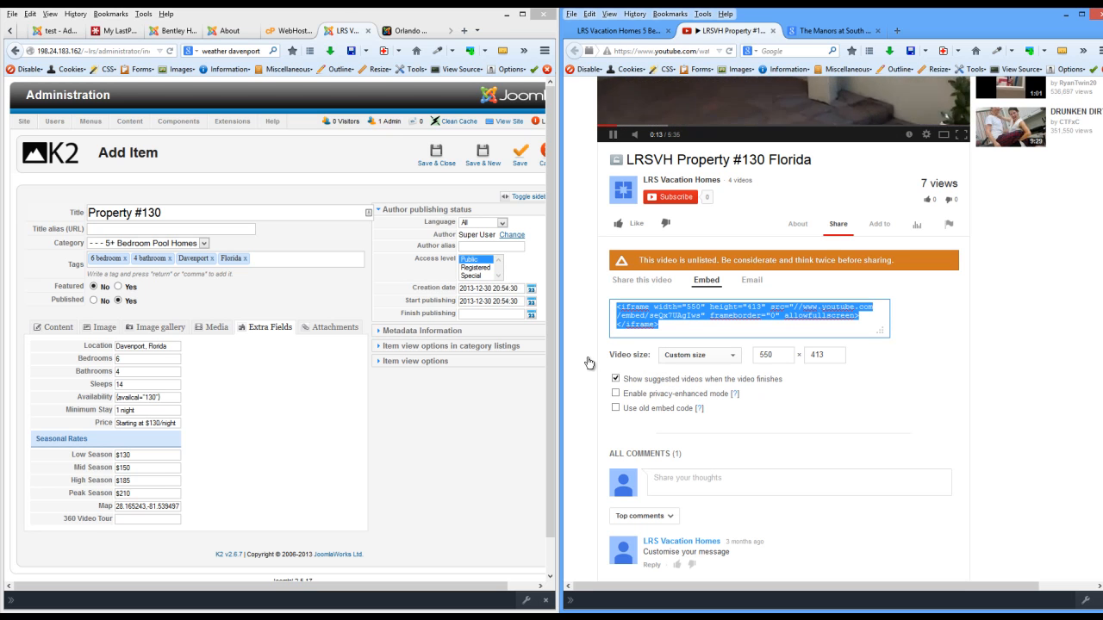
Paste the embed code into the item's 360 Video Tour field and append ?rel=0 to the video address in it.
click(131, 519)
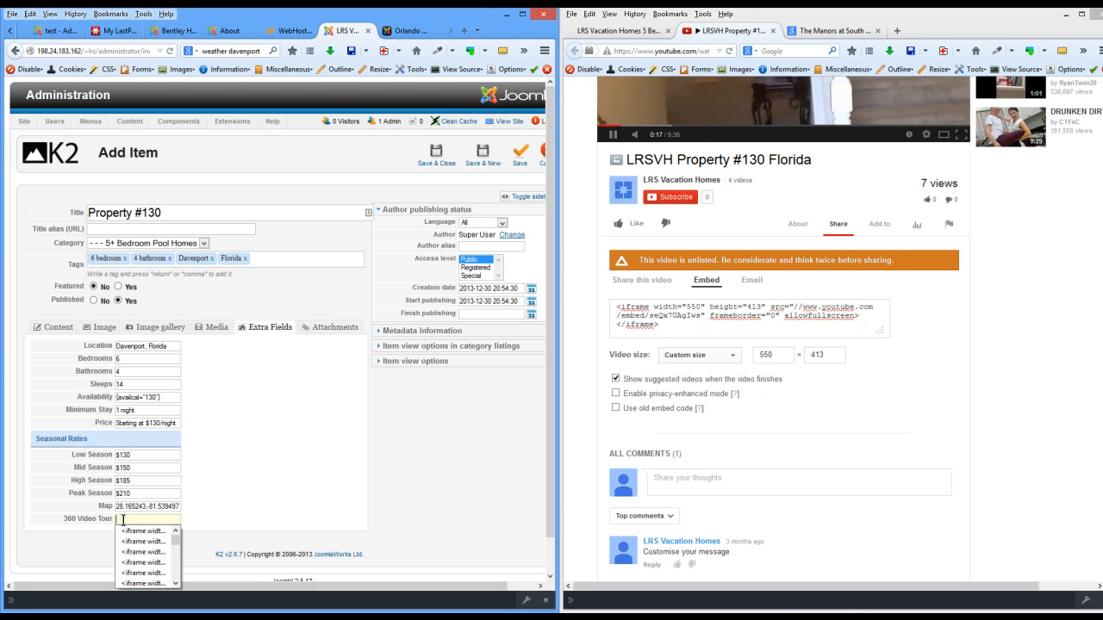
click(127, 532)
mouse_move(133, 519)
mouse_down()
mouse_move(108, 518)
mouse_move(143, 523)
mouse_up()
click(160, 572)
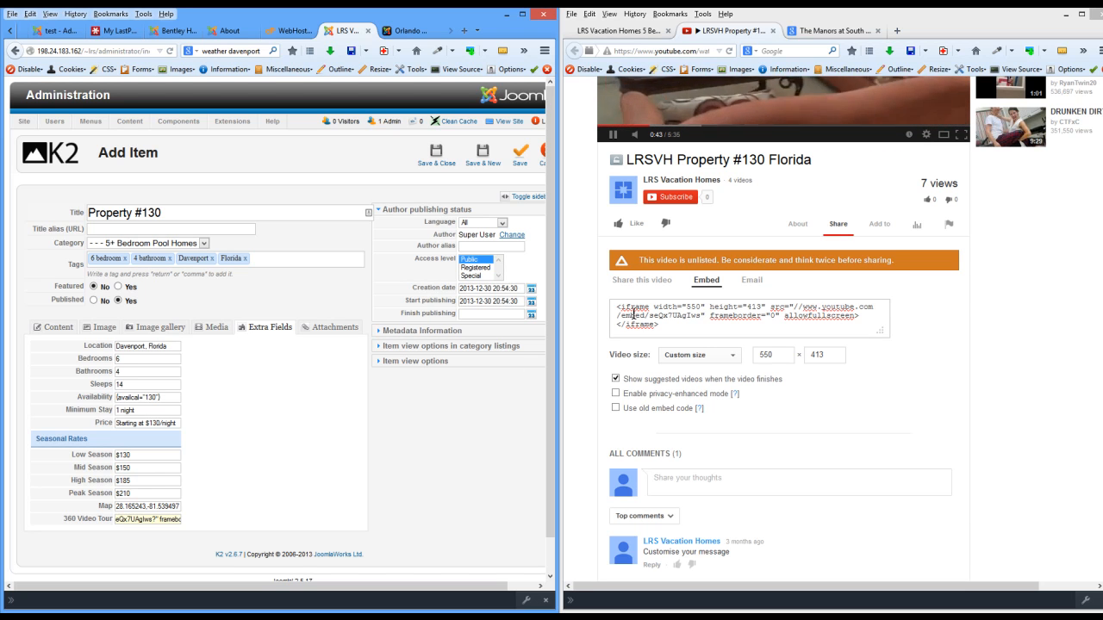
click(699, 319)
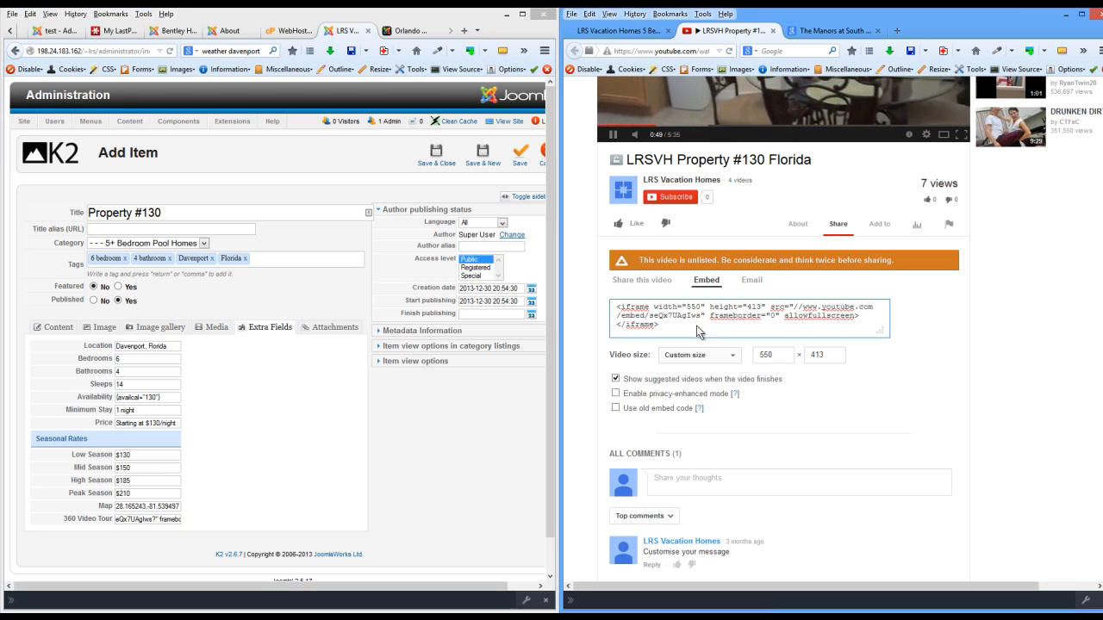
click(156, 520)
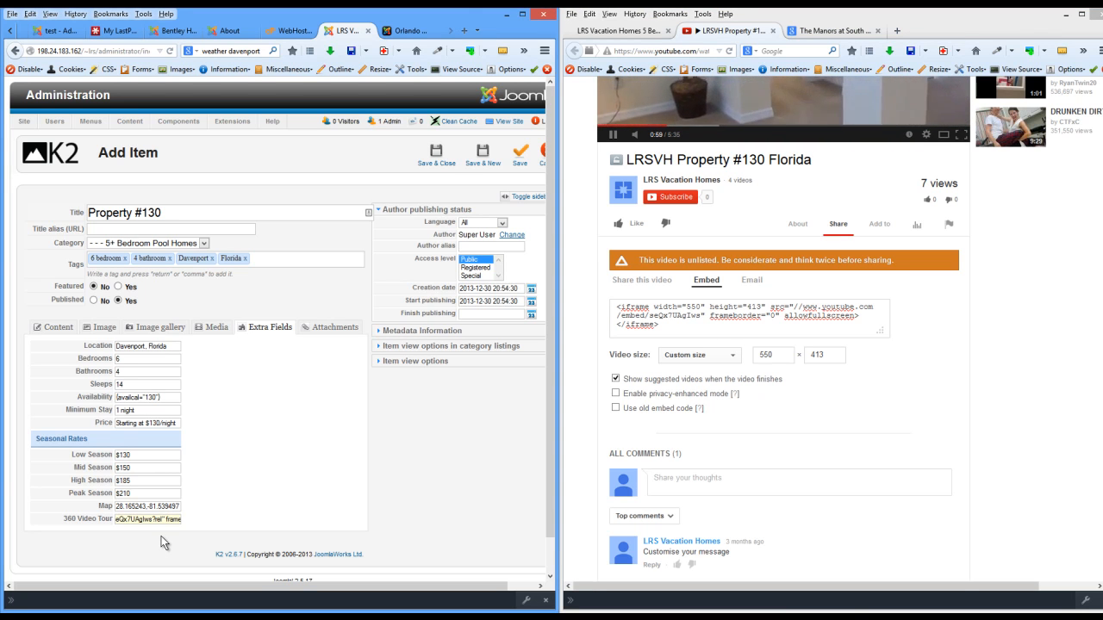
text(0)
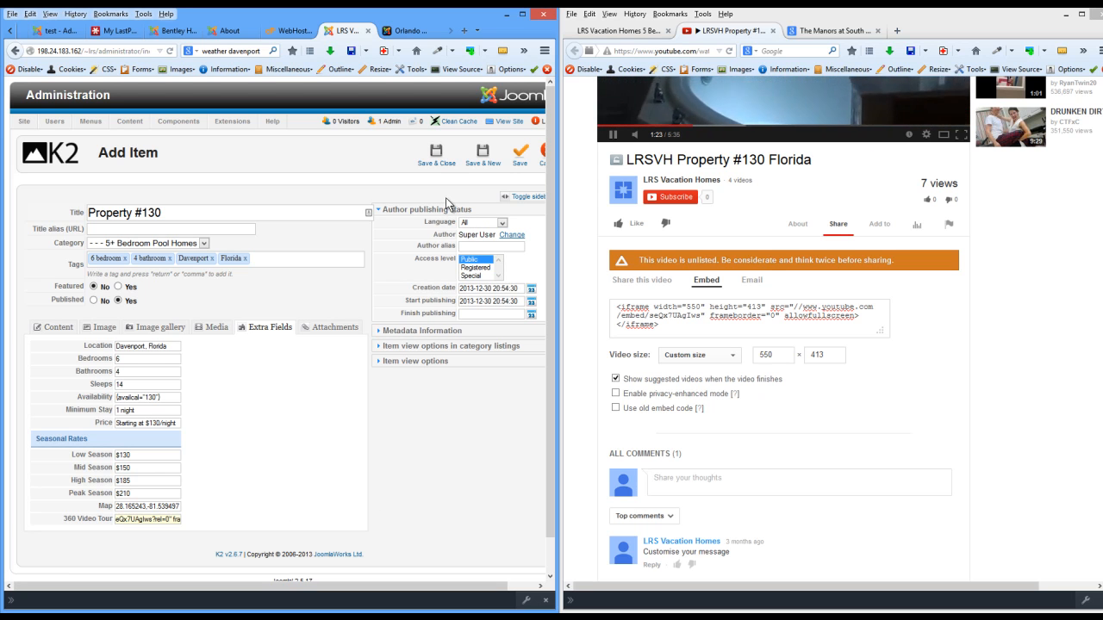
Save and close the item, and give Property #130 a five-star rating on its public page.
click(435, 159)
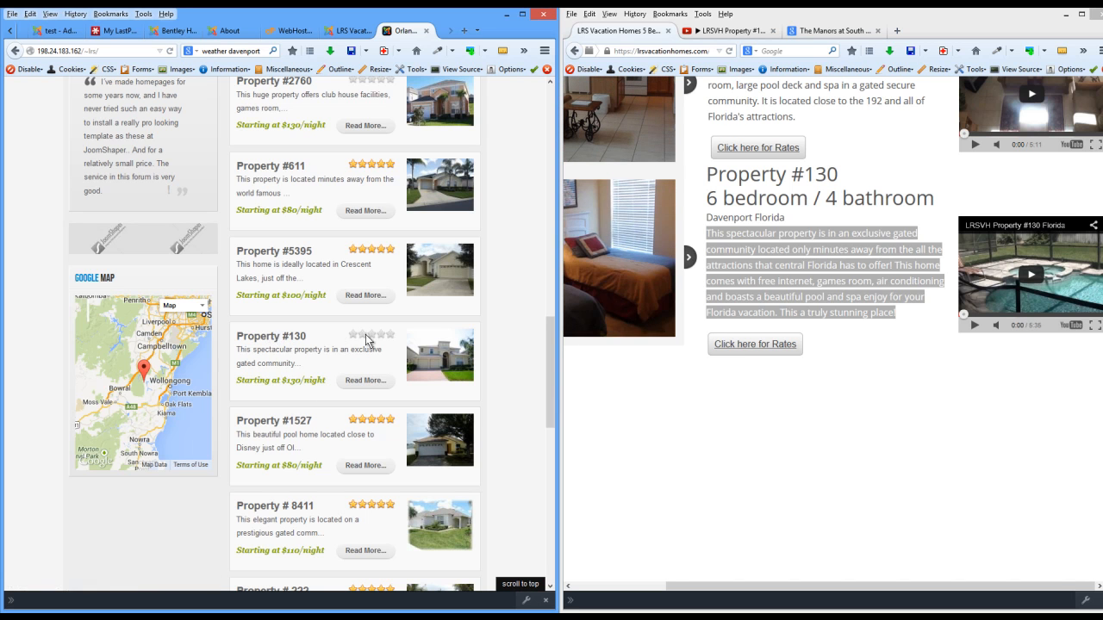
click(284, 338)
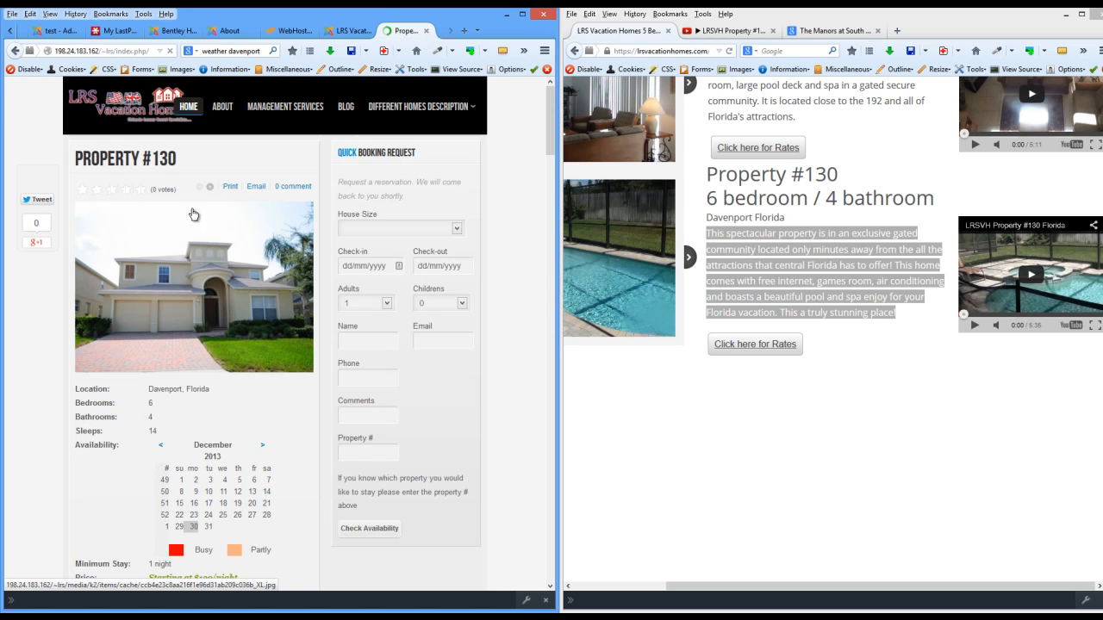
click(142, 190)
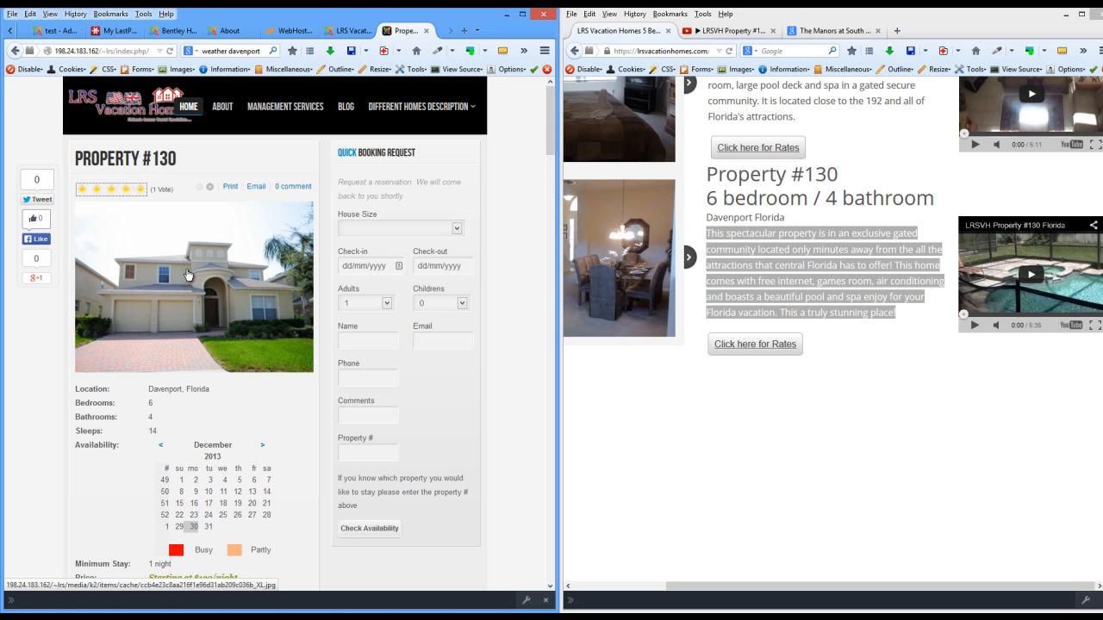
Review Property #130's details on the public page and browse its availability calendar ahead to February 2014 and back to December 2013.
scroll(192, 302, down, 1)
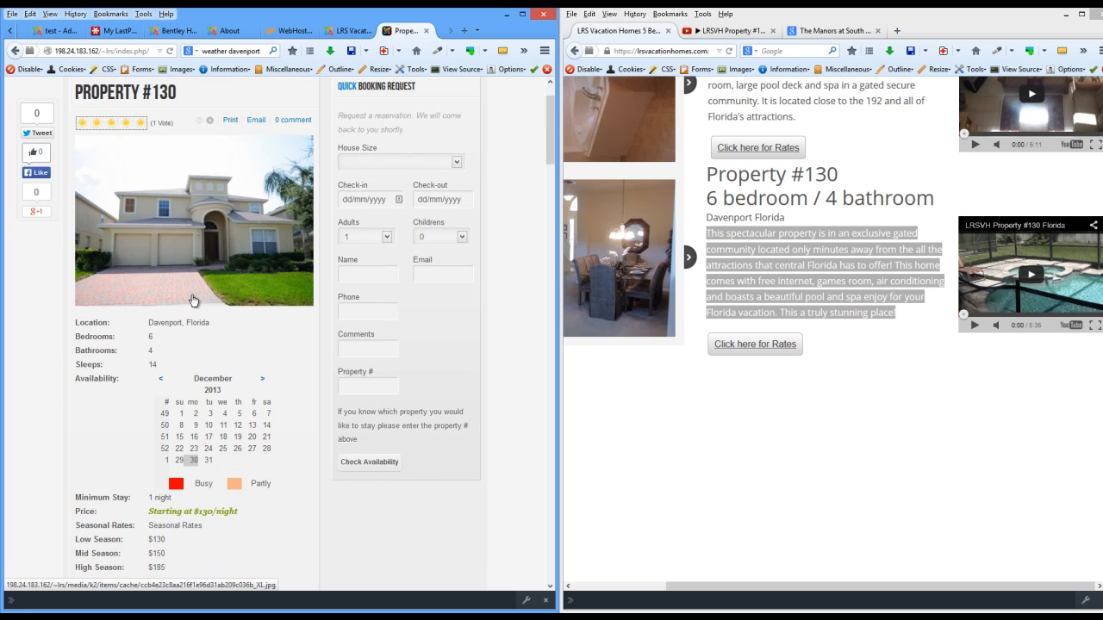
scroll(193, 301, down, 1)
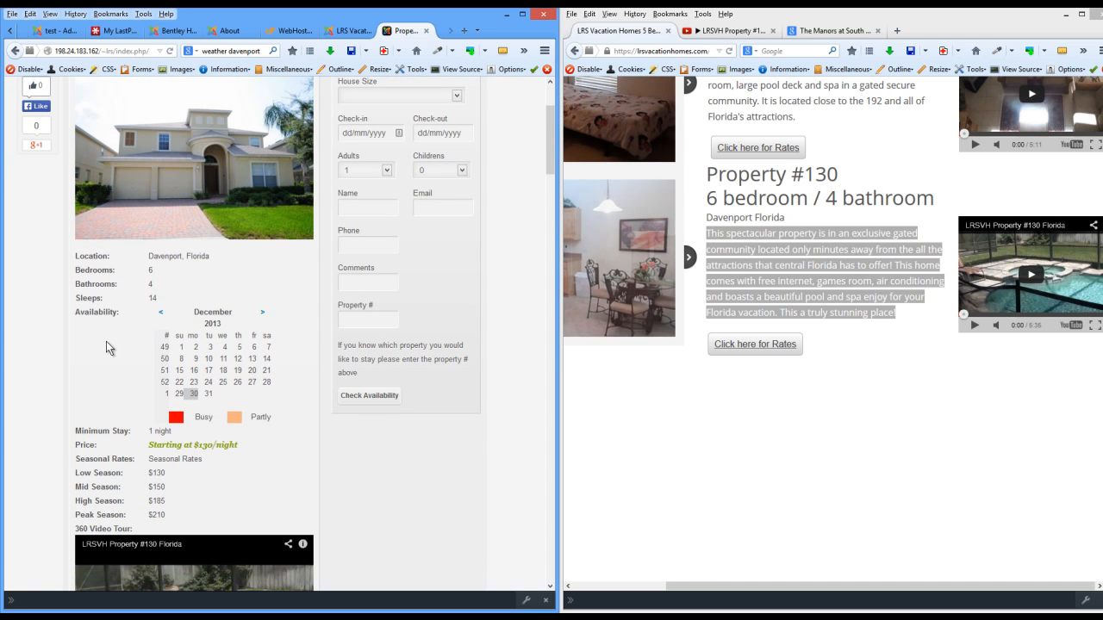
scroll(112, 357, down, 2)
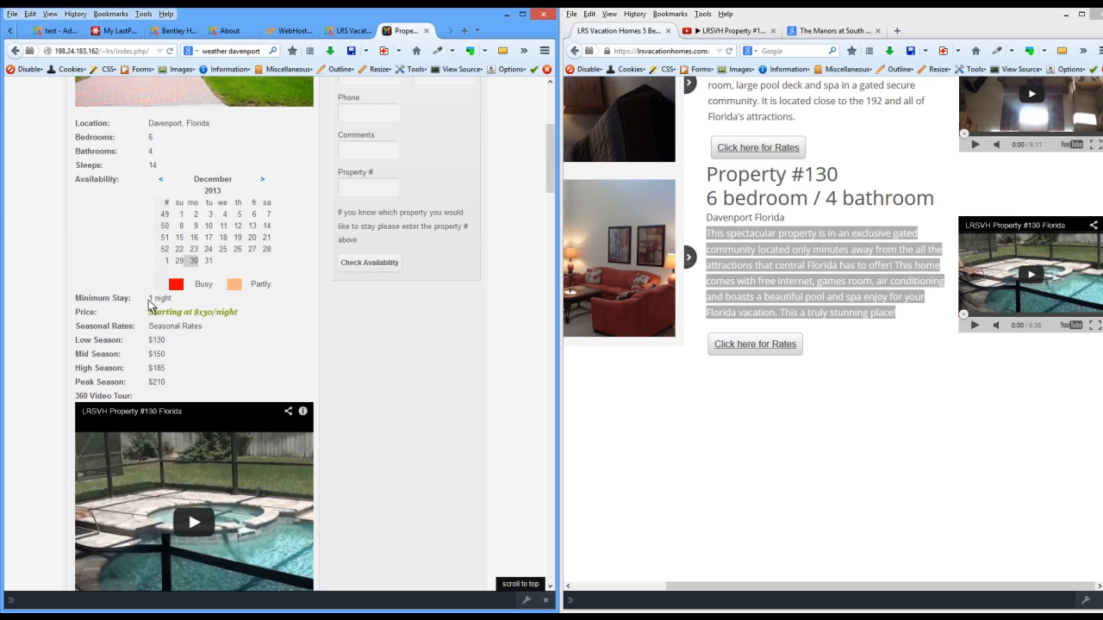
scroll(194, 250, up, 4)
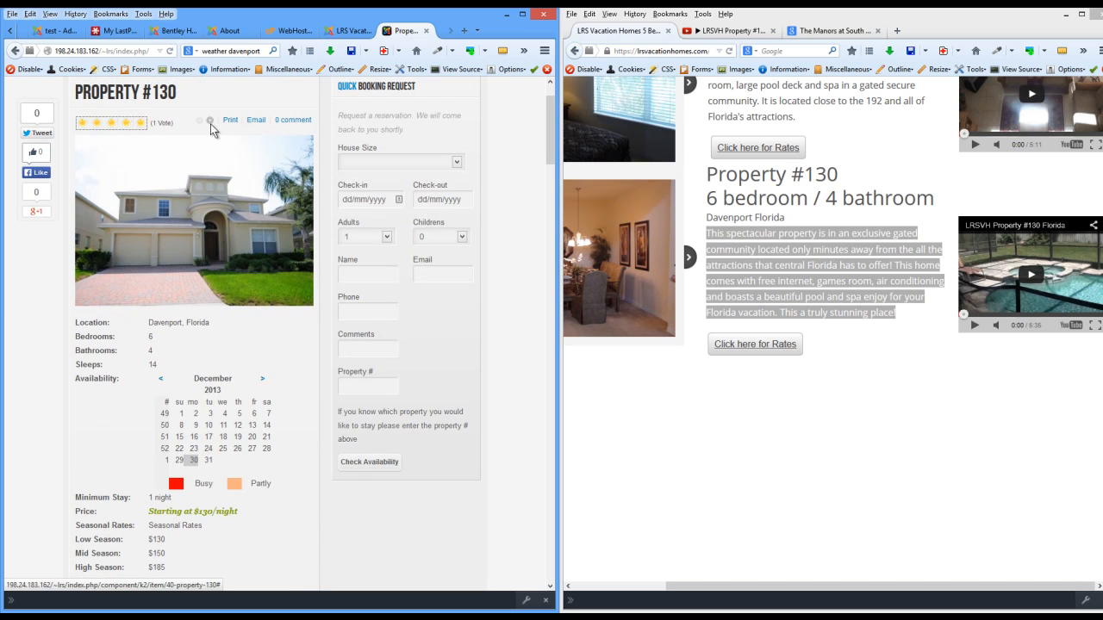
scroll(214, 332, down, 3)
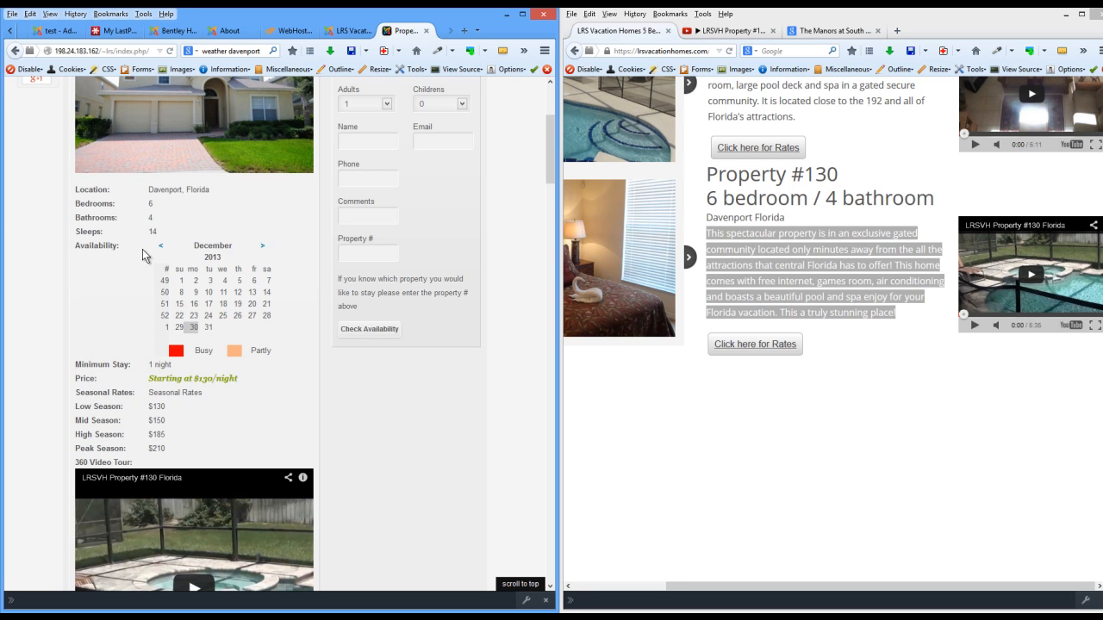
scroll(159, 267, down, 2)
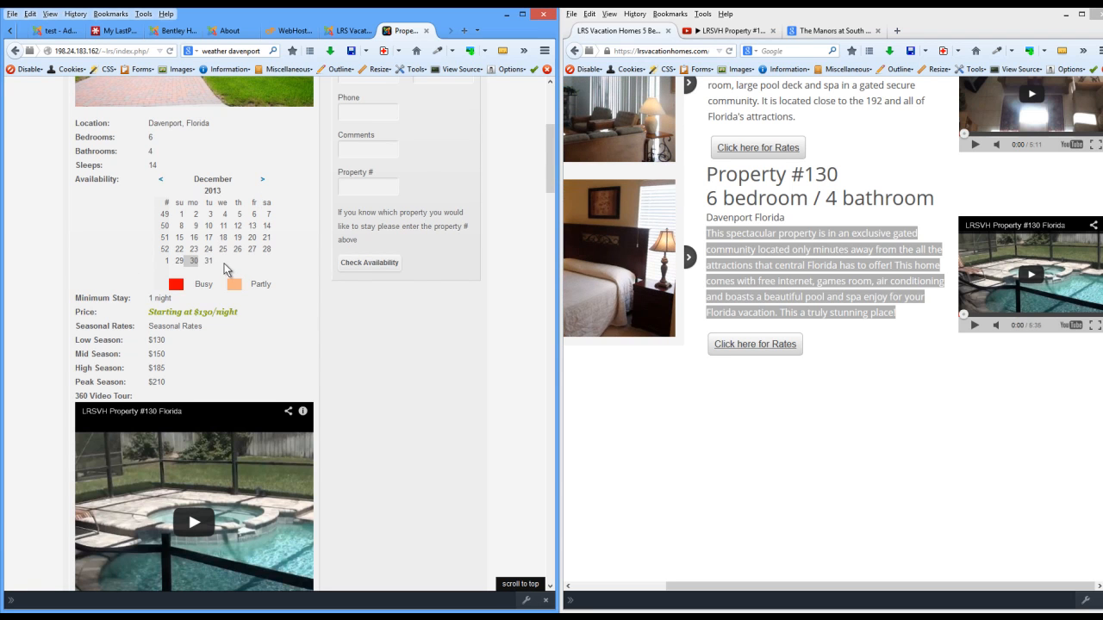
click(263, 180)
click(263, 181)
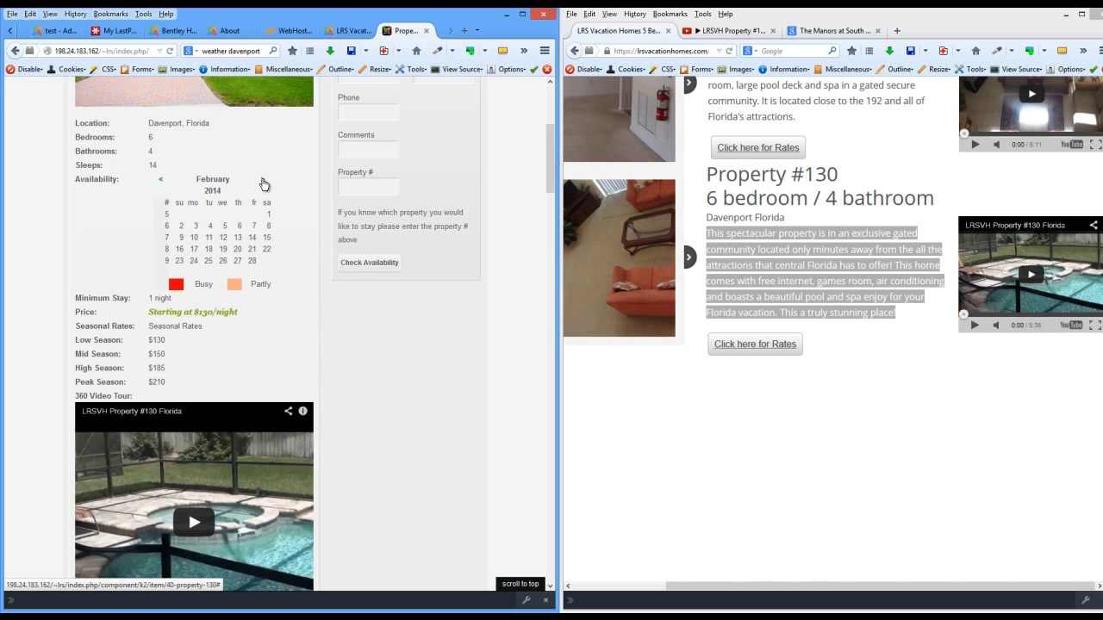
click(161, 181)
click(160, 180)
click(160, 180)
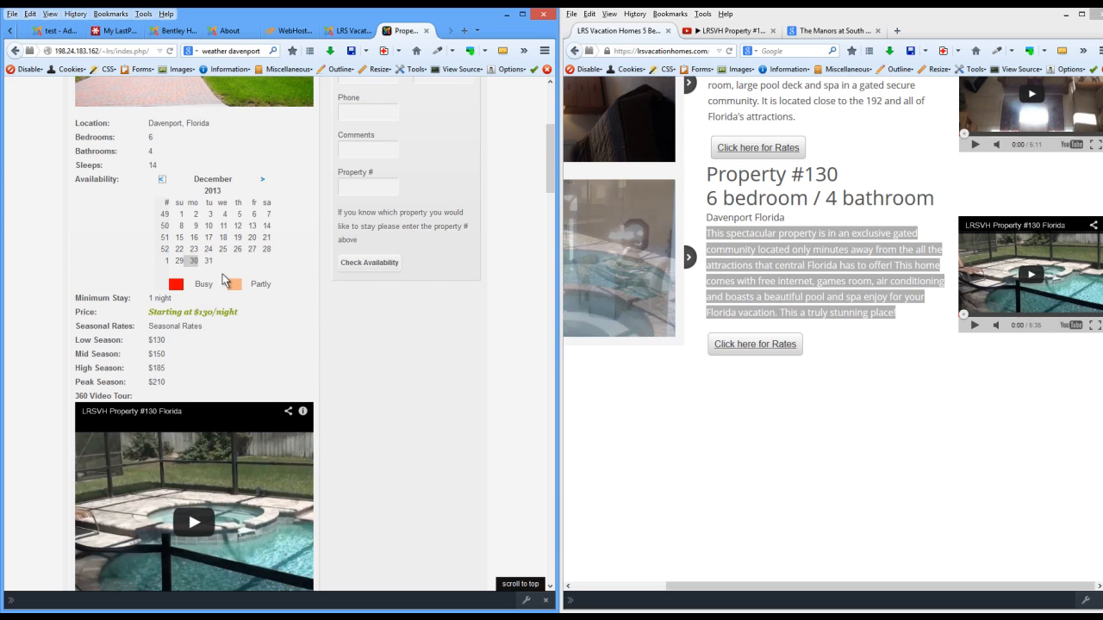
Examine the minimum stay, seasonal rates, embedded 360 video tour and image gallery on the Property #130 page.
scroll(186, 299, down, 1)
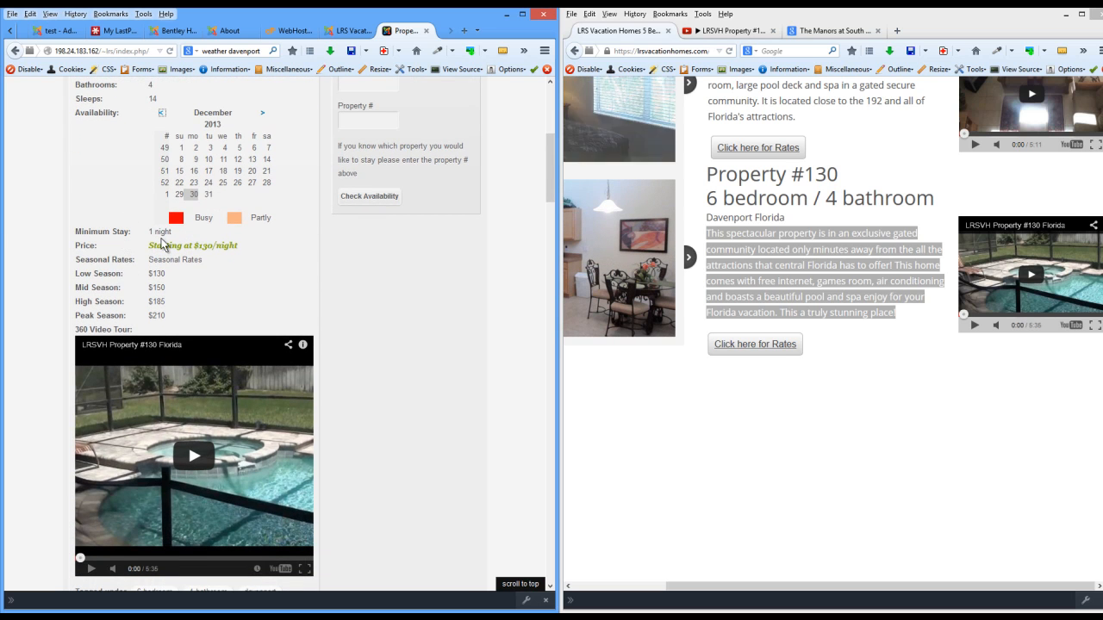
drag(177, 234, 148, 234)
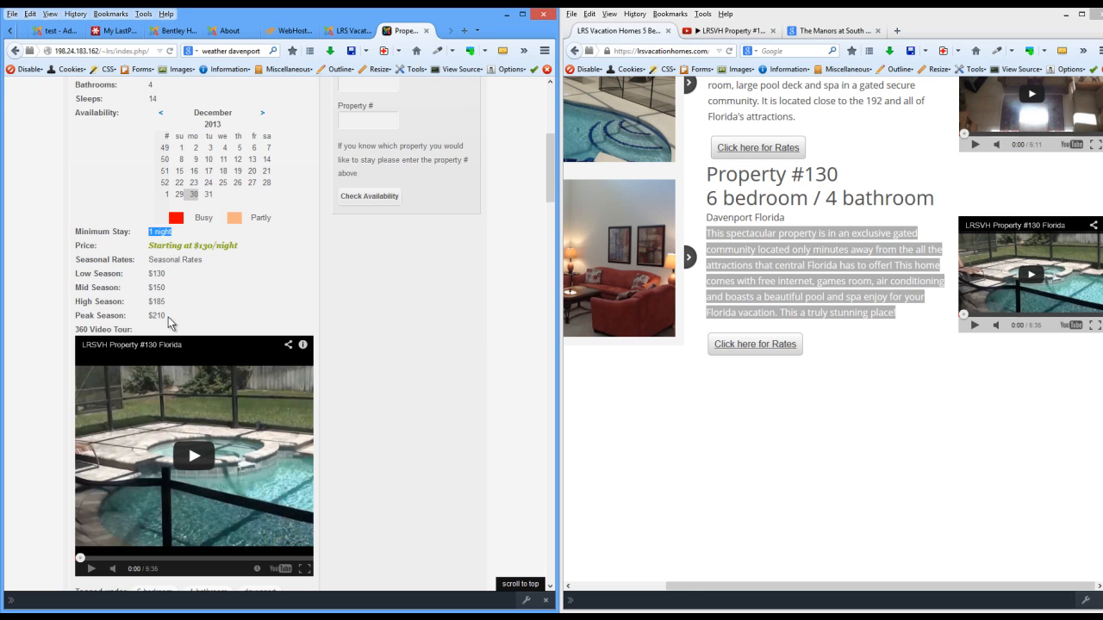
scroll(170, 323, down, 2)
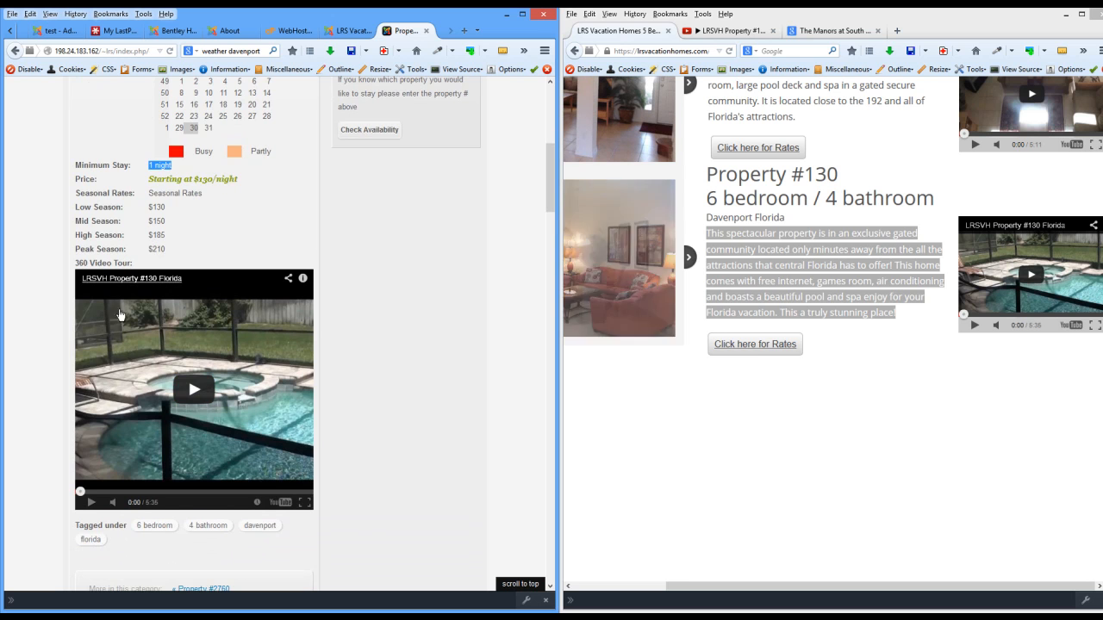
scroll(125, 297, up, 6)
scroll(131, 299, down, 5)
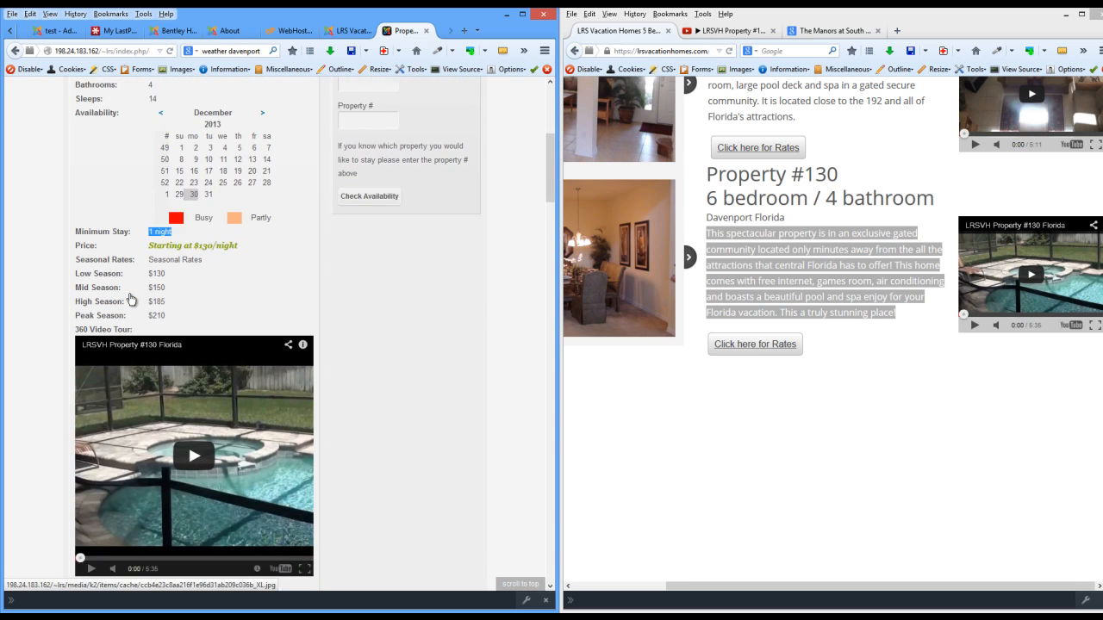
scroll(130, 299, down, 3)
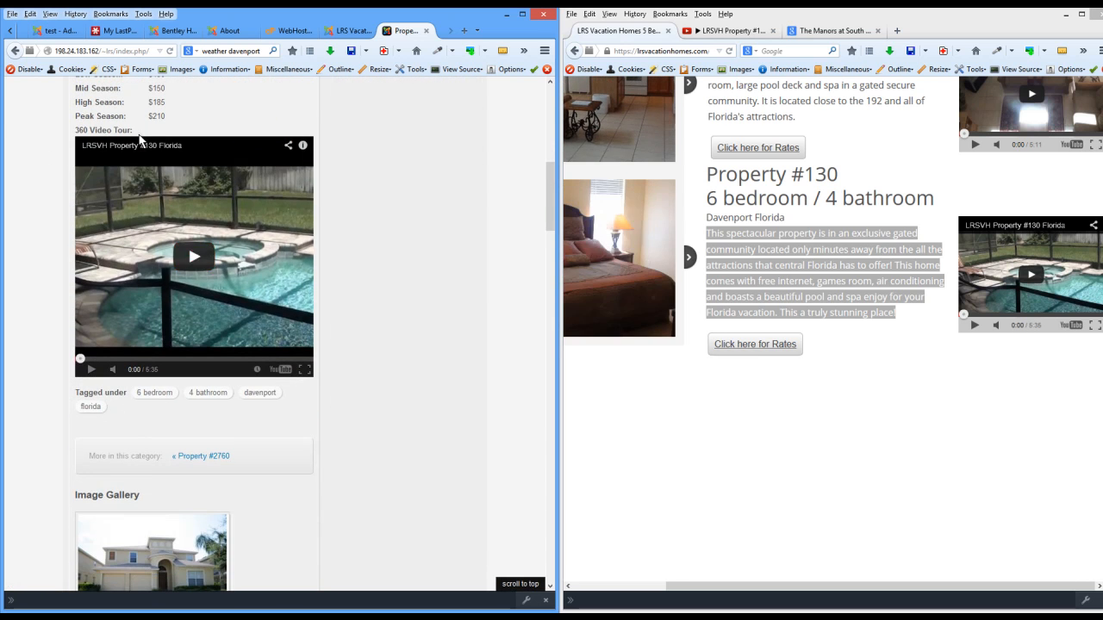
scroll(136, 225, down, 4)
scroll(137, 229, up, 3)
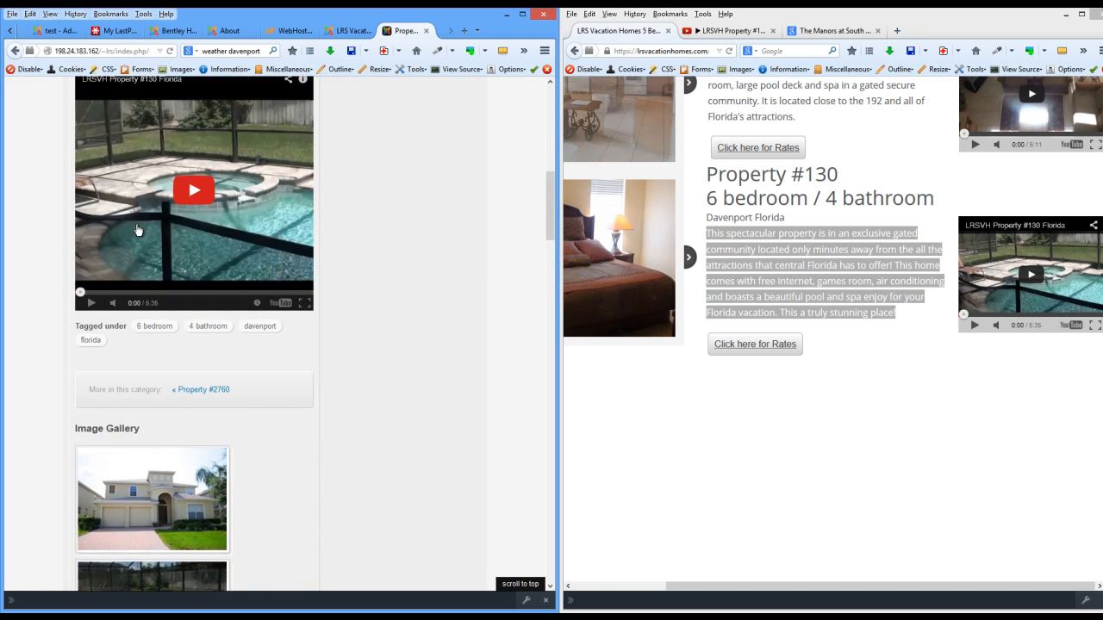
scroll(137, 229, down, 4)
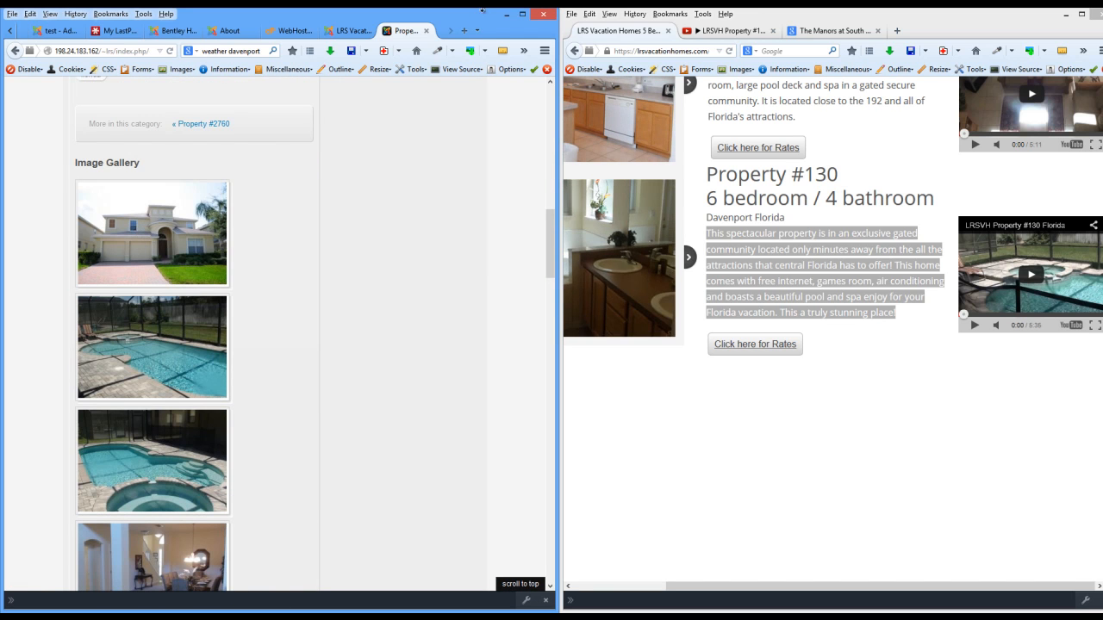
Maximize the browser window showing the Property #130 page.
click(521, 14)
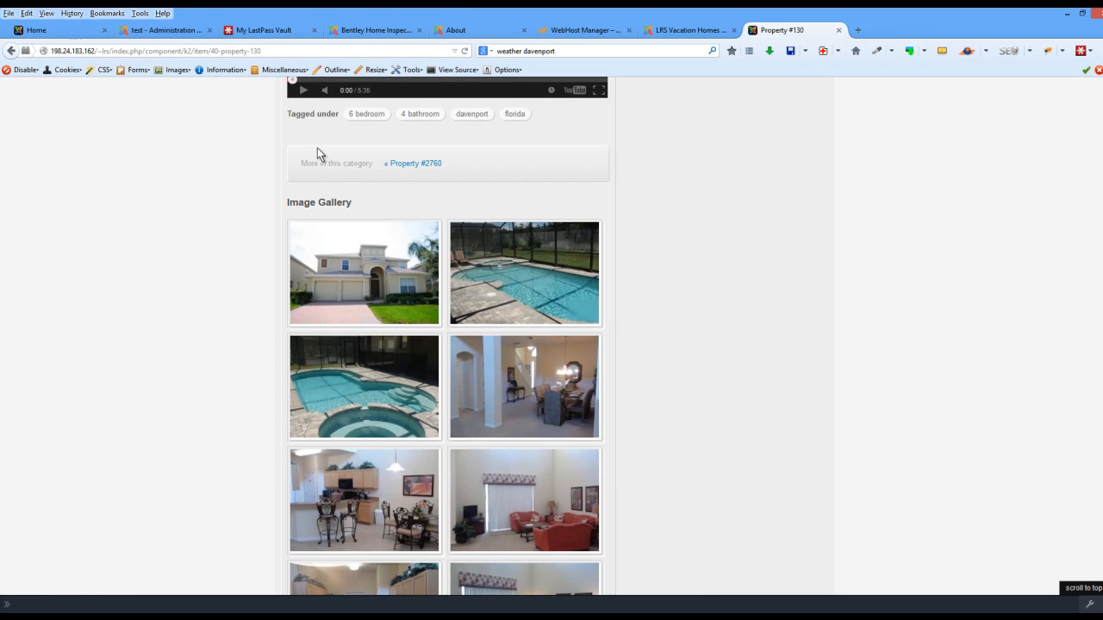
scroll(317, 147, up, 5)
scroll(827, 181, down, 2)
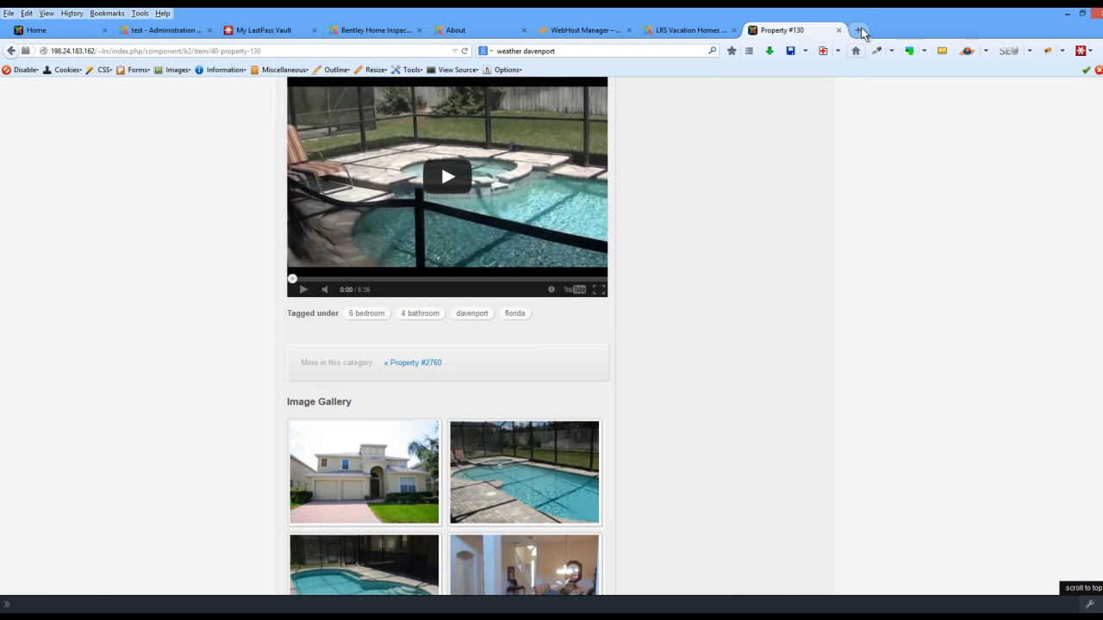
click(1082, 13)
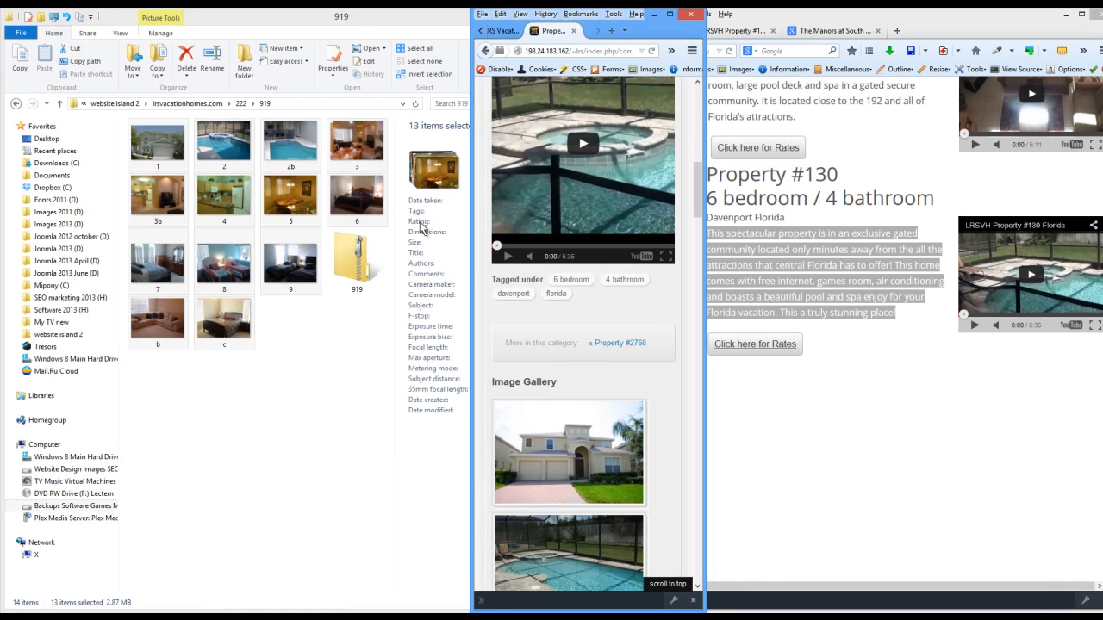
click(670, 15)
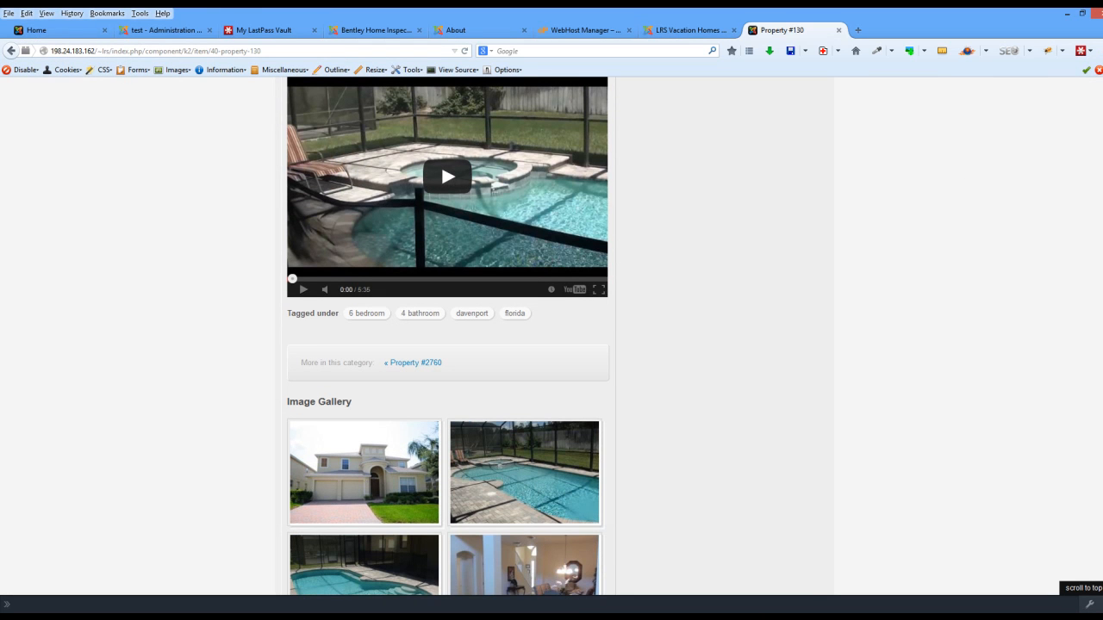
click(1082, 13)
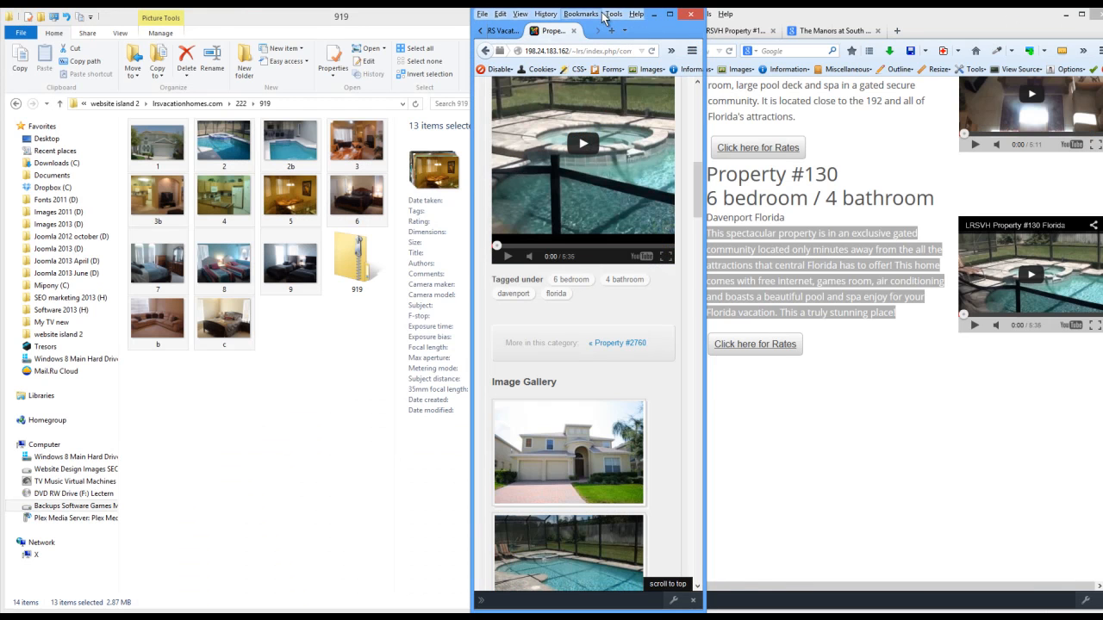
click(581, 14)
mouse_move(635, 13)
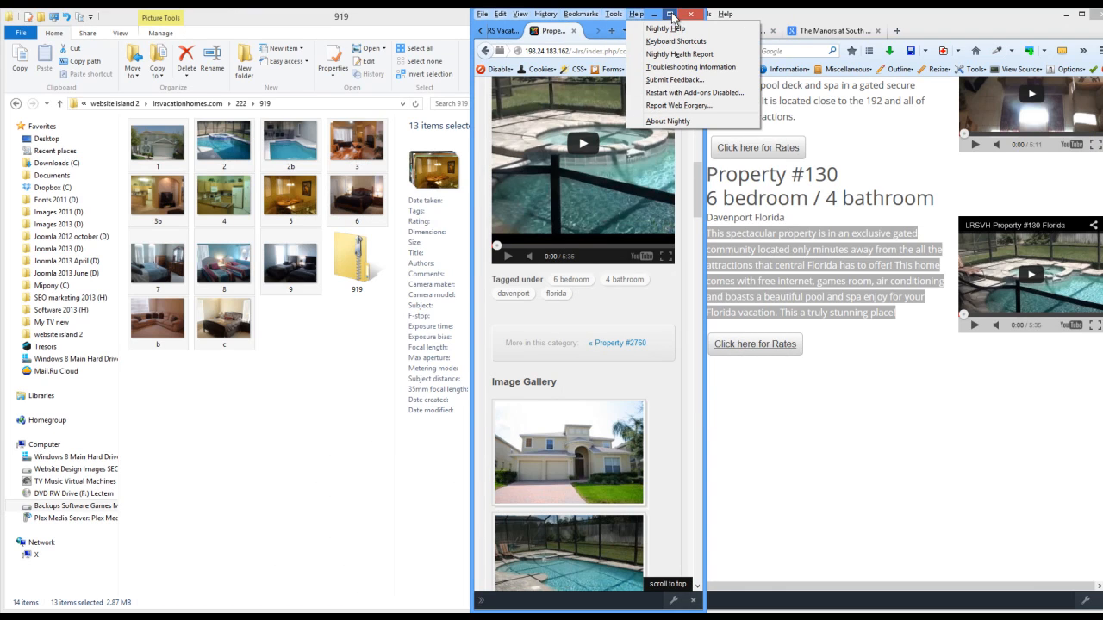
click(670, 15)
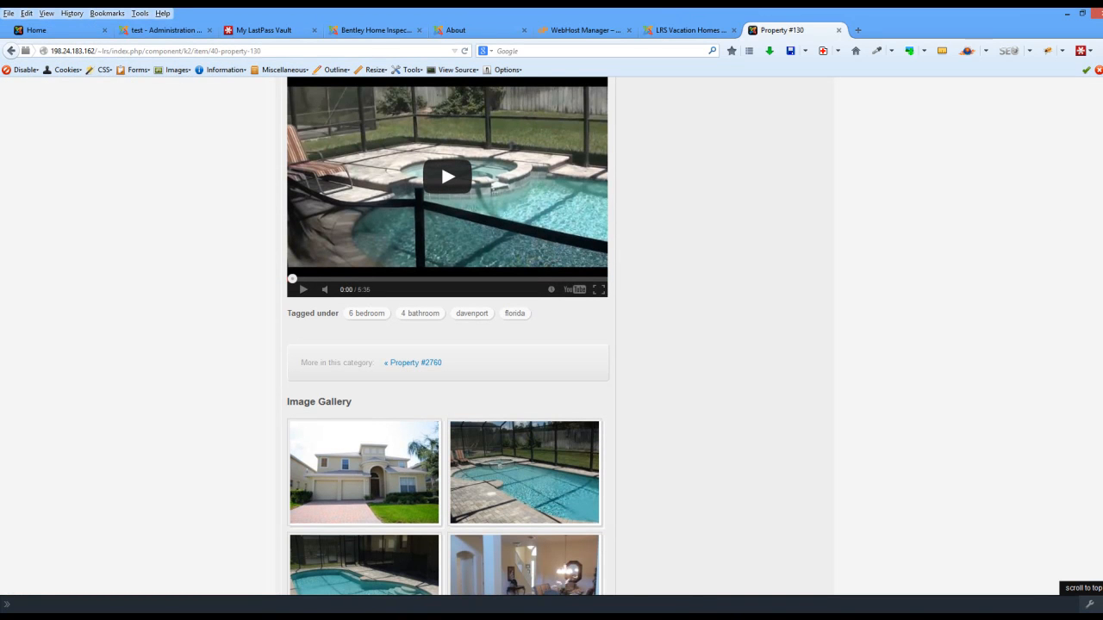
drag(1043, 12, 219, 21)
drag(363, 257, 688, 292)
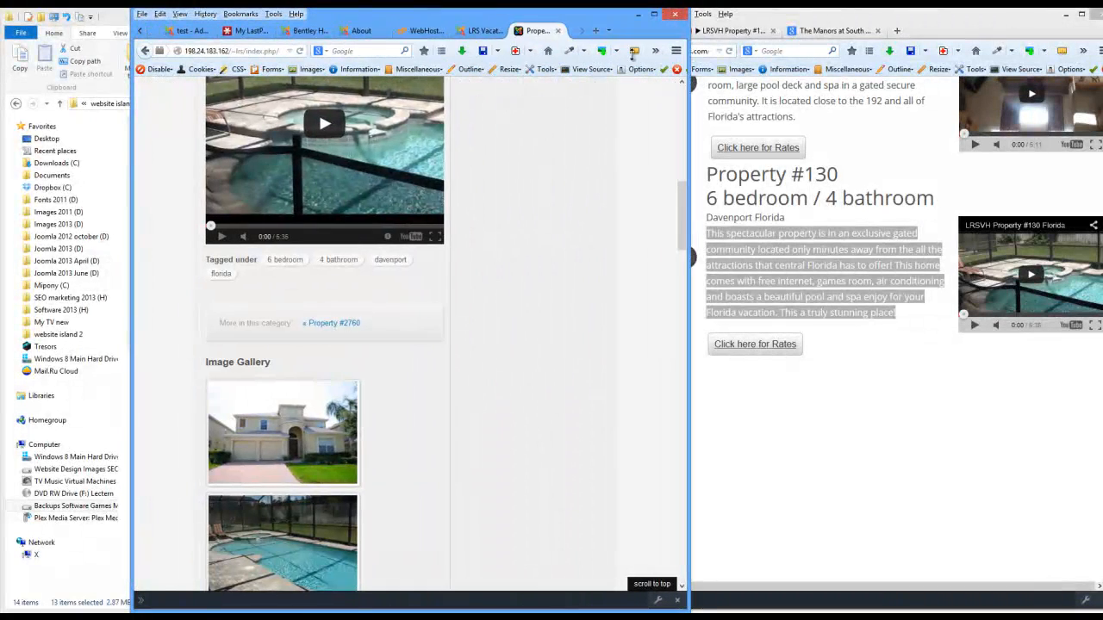
click(654, 14)
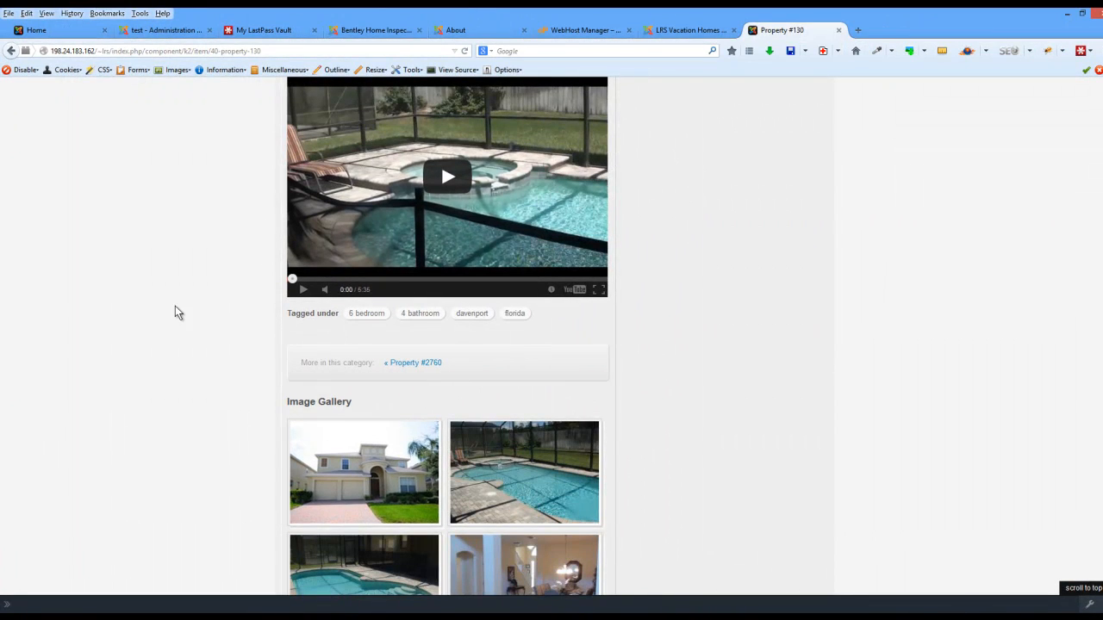
Examine the full-width page's image gallery and its Description, Map, Reviews and Related sections for Property #130.
scroll(172, 336, down, 1)
scroll(177, 358, up, 3)
scroll(182, 375, up, 1)
scroll(365, 360, down, 5)
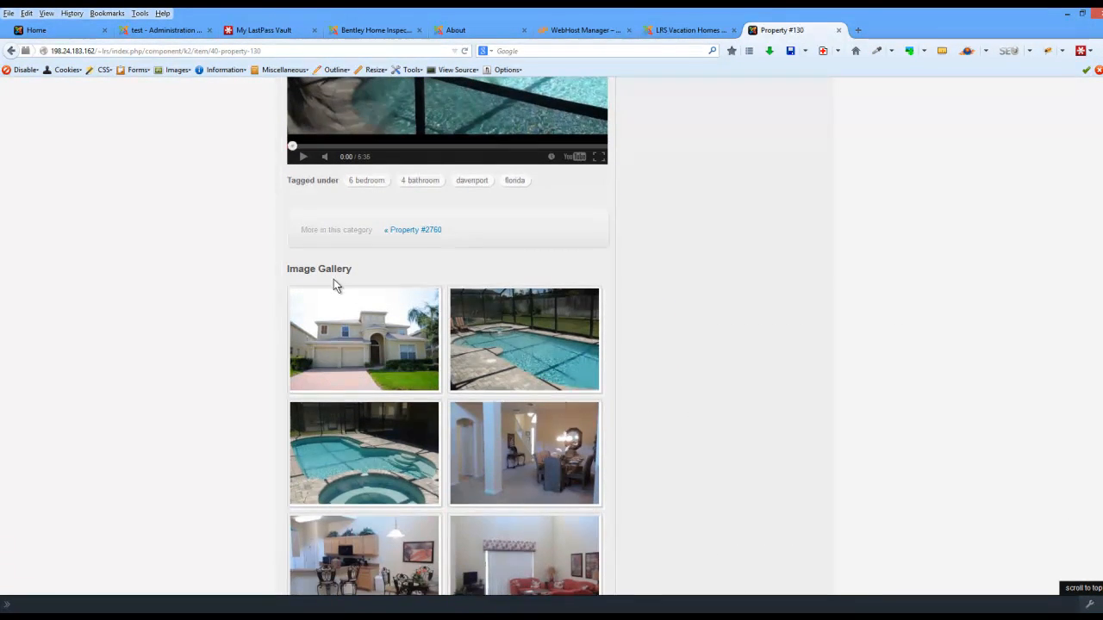
scroll(335, 294, down, 1)
scroll(335, 294, down, 12)
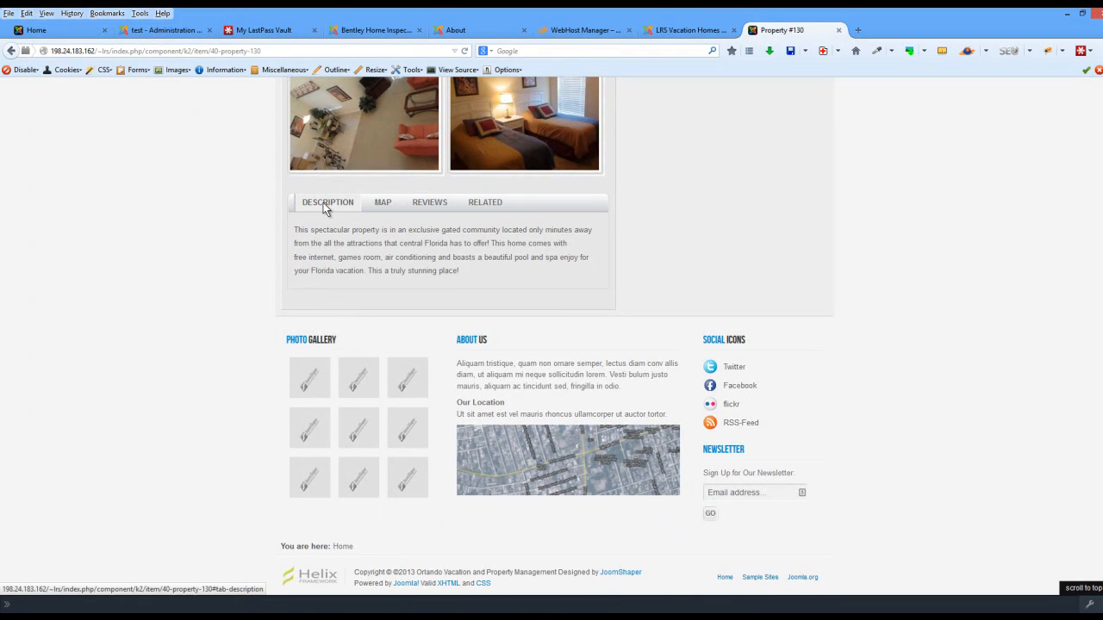
click(375, 210)
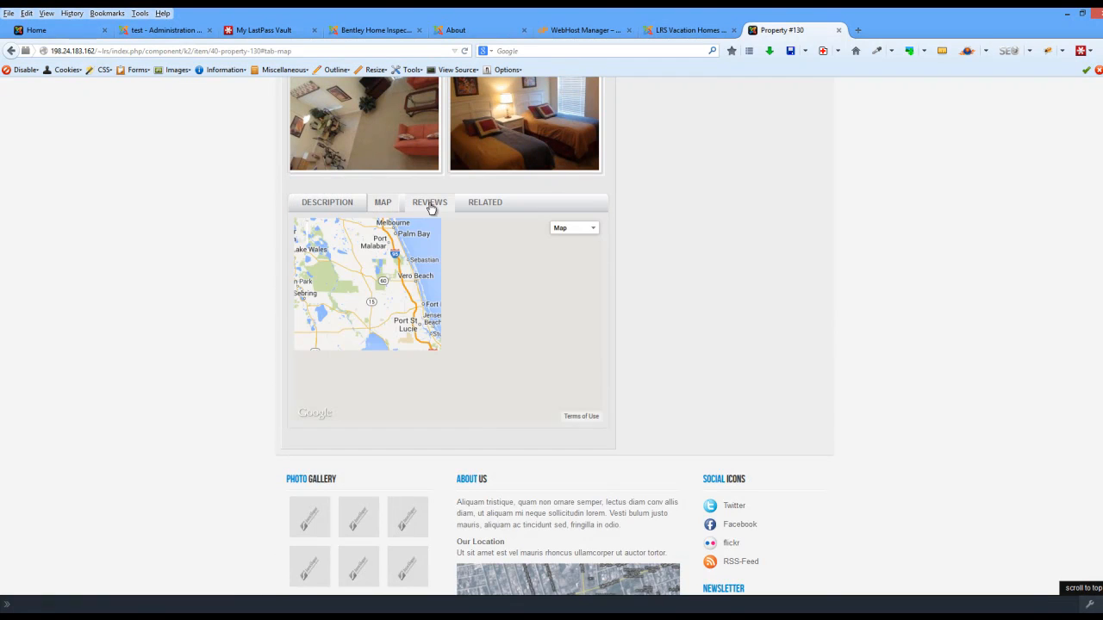
click(434, 210)
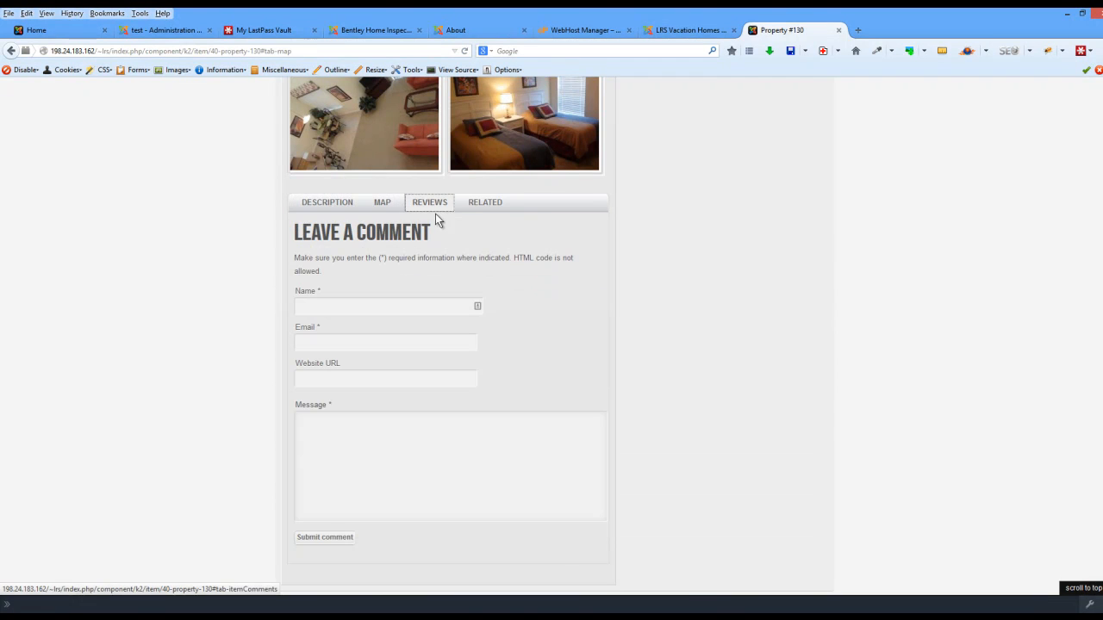
click(483, 206)
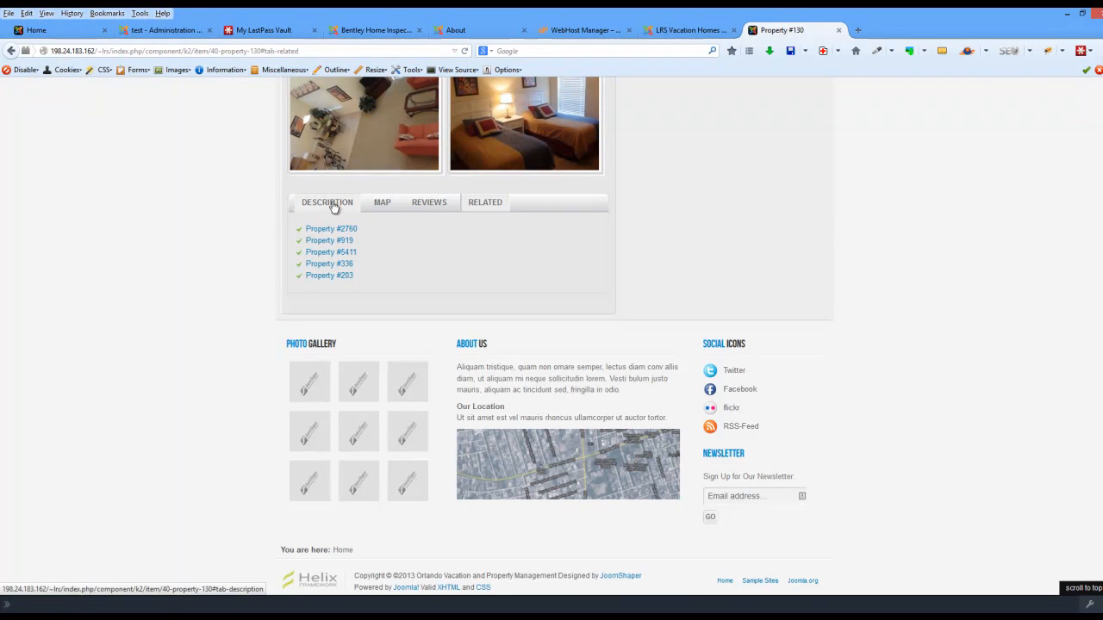
scroll(371, 233, up, 1)
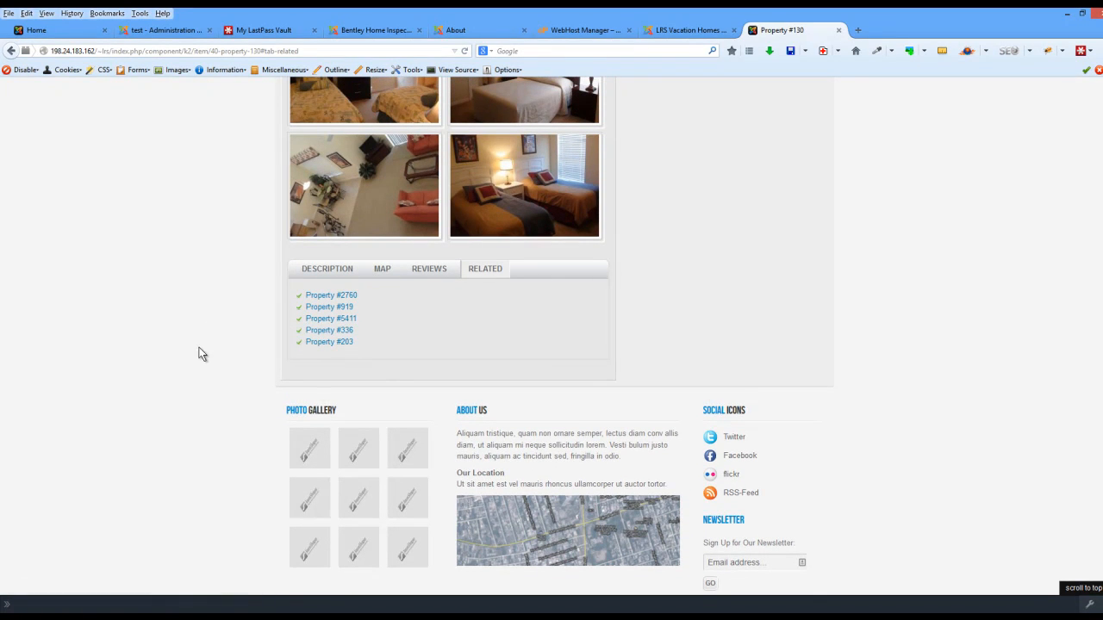
scroll(199, 355, up, 4)
scroll(198, 356, up, 20)
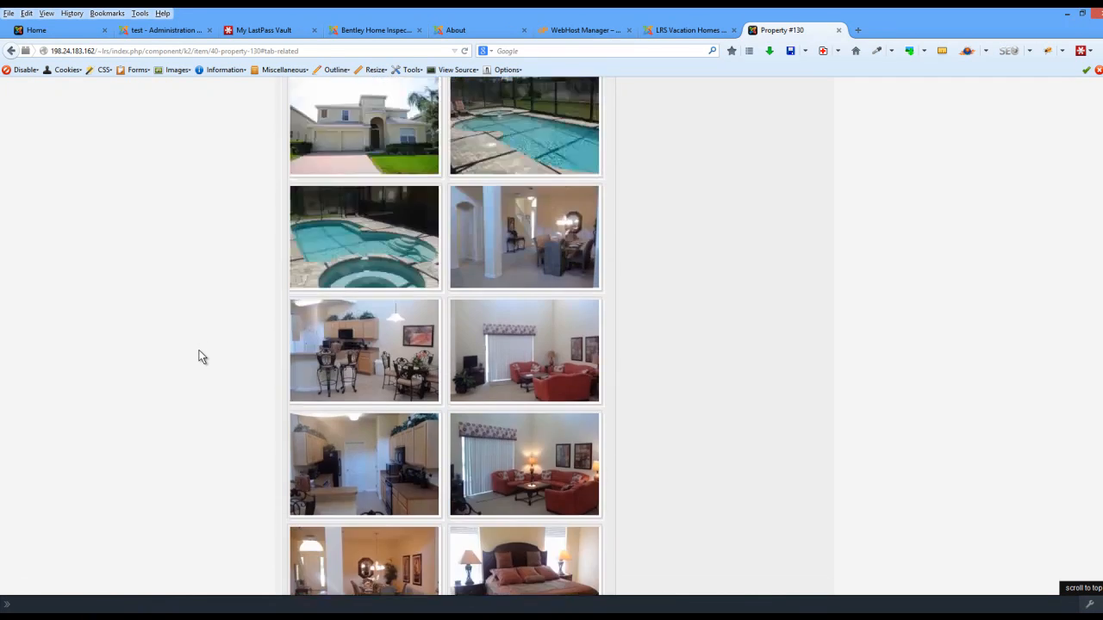
scroll(198, 355, up, 2)
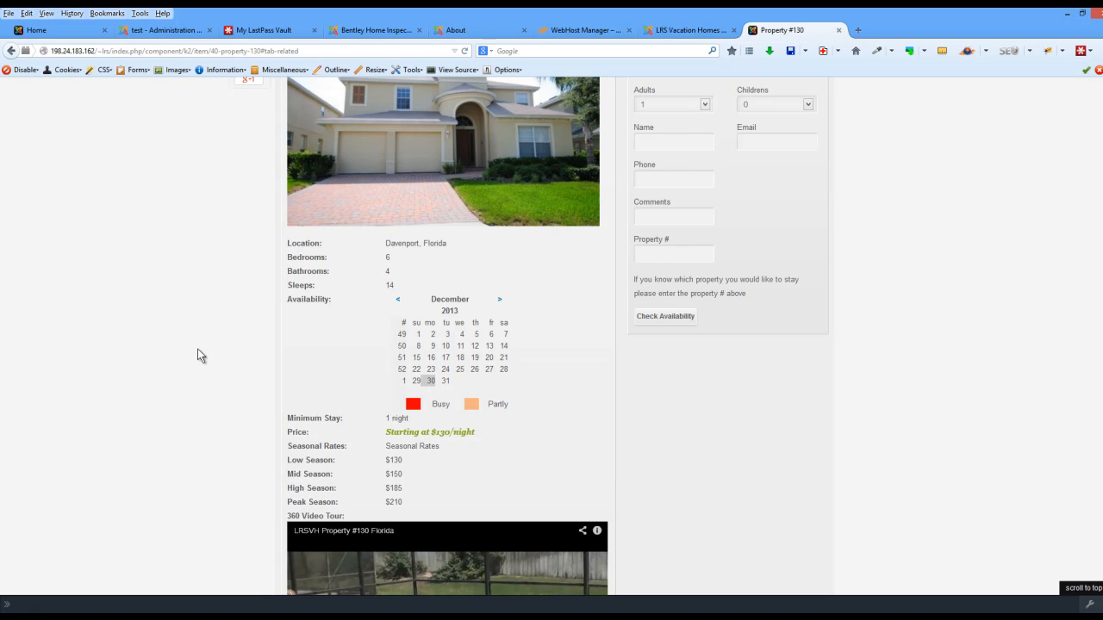
Examine Property #130's related listings, property details, seasonal rates, 360 video tour and tags on its public page.
scroll(204, 355, down, 20)
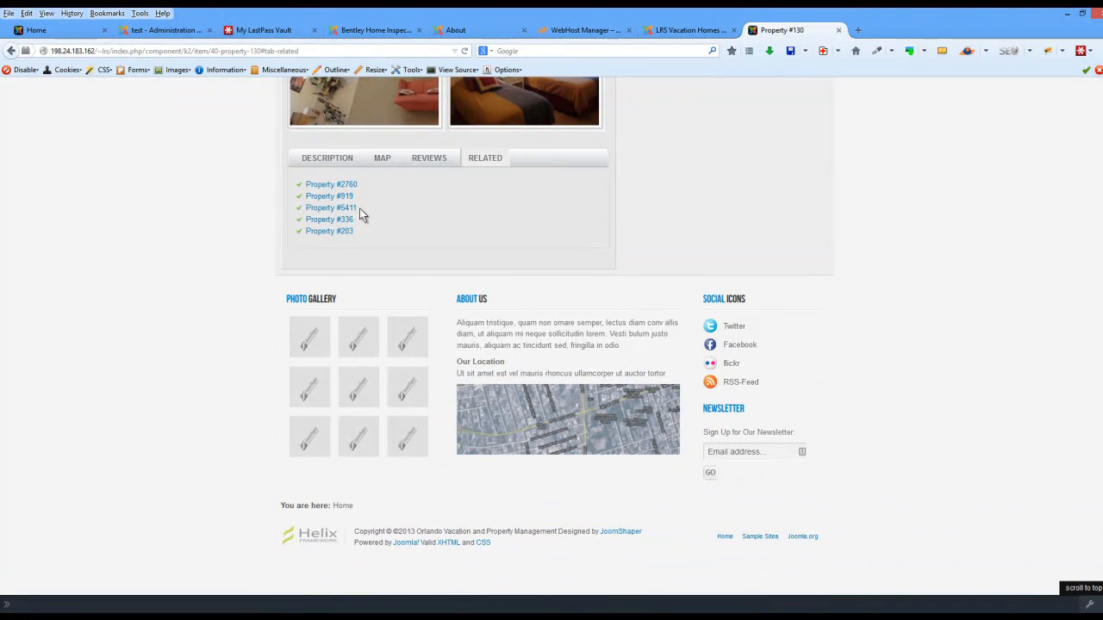
scroll(399, 233, up, 12)
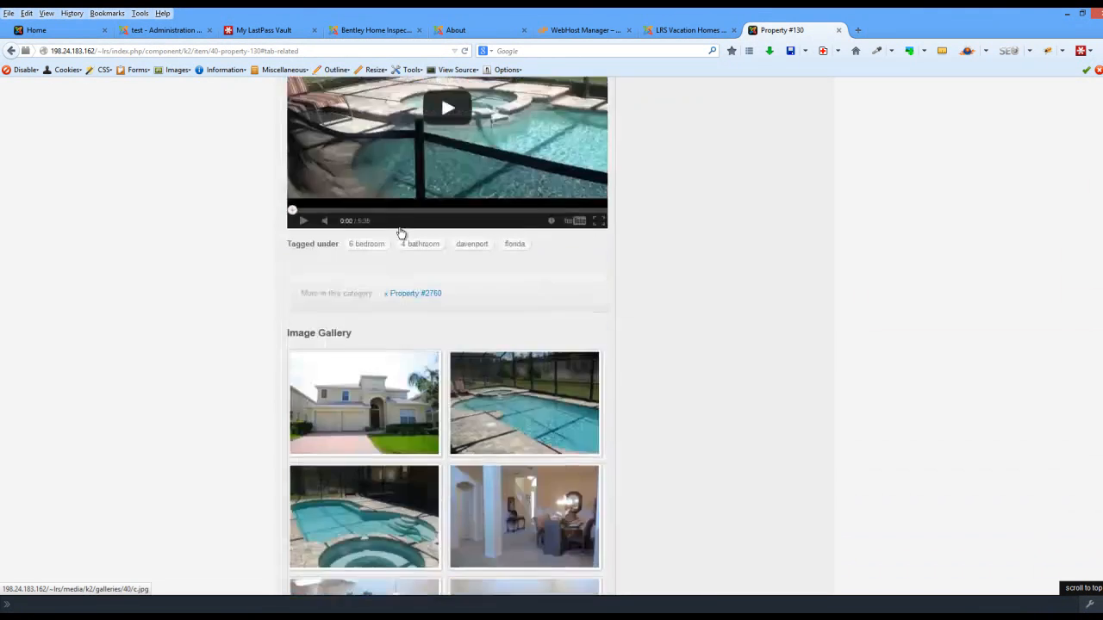
scroll(399, 233, up, 6)
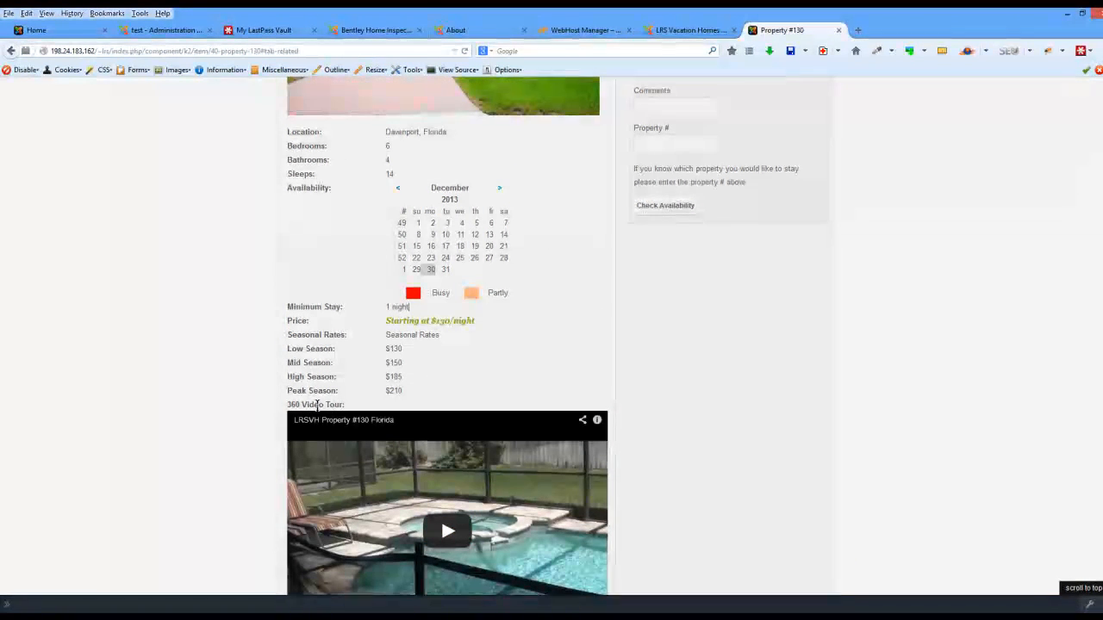
scroll(353, 165, up, 4)
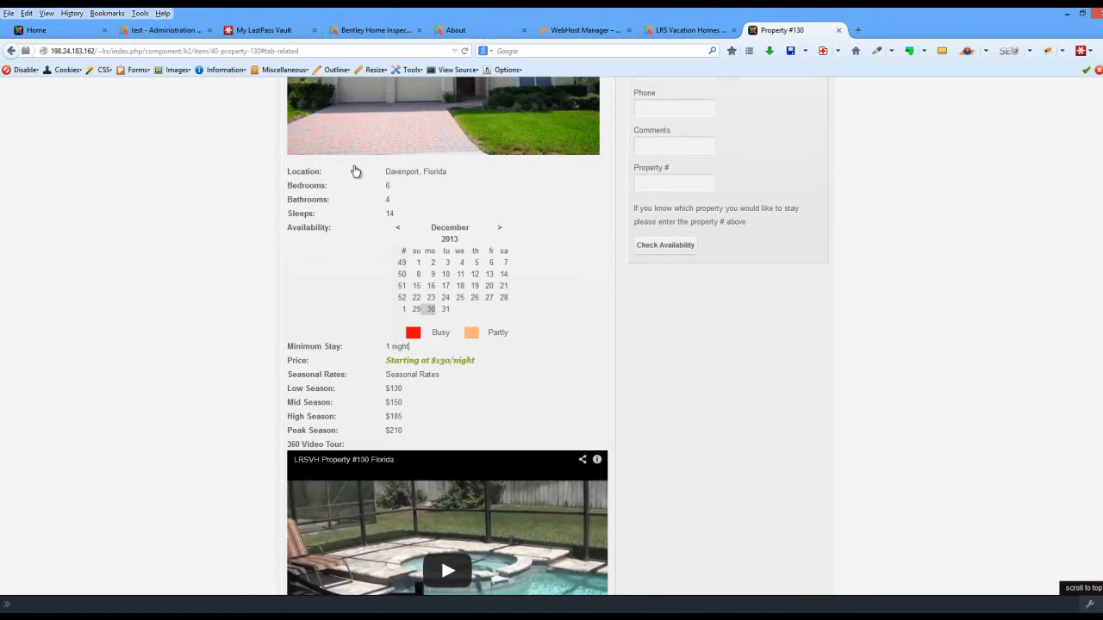
scroll(356, 180, down, 7)
scroll(362, 276, down, 2)
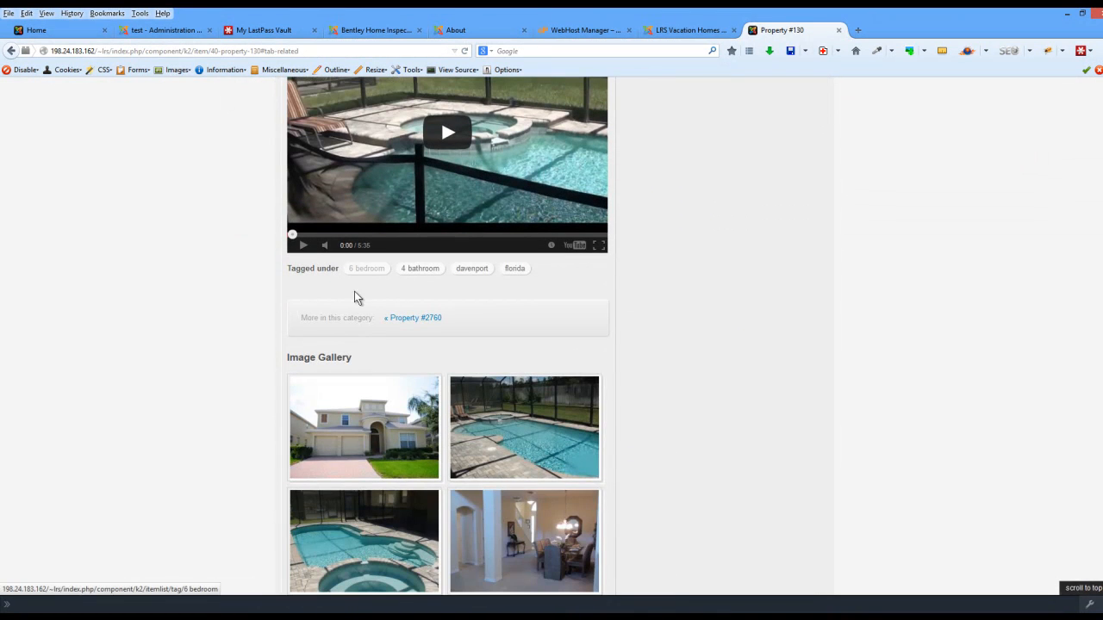
View Property #130's gallery photos enlarged from the first through image 8, close the viewer, and look over the rest of the page.
click(357, 439)
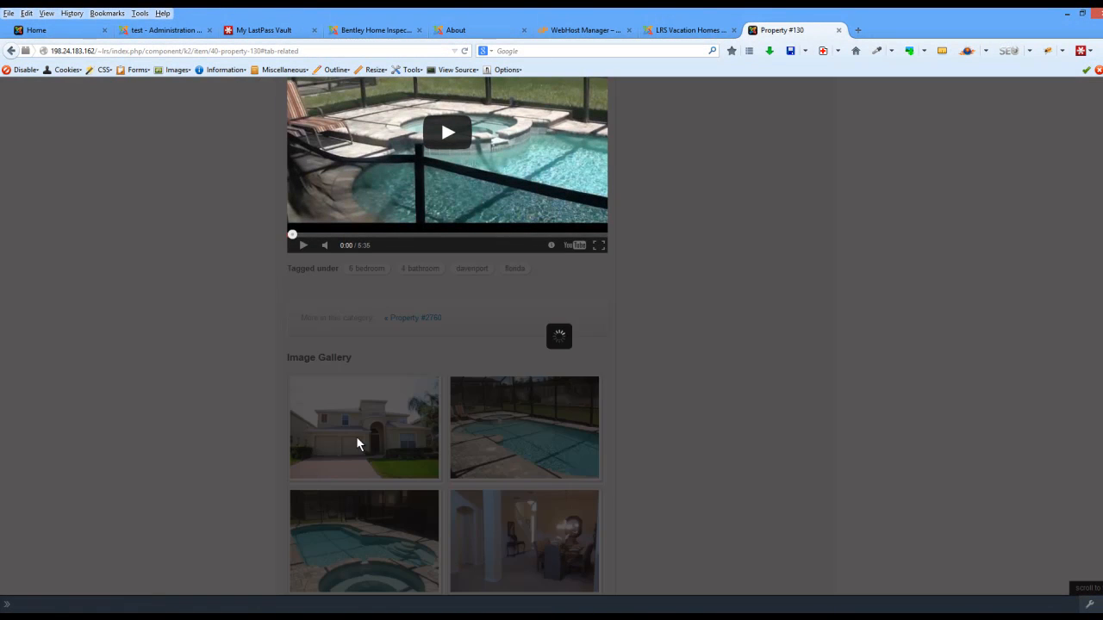
click(720, 335)
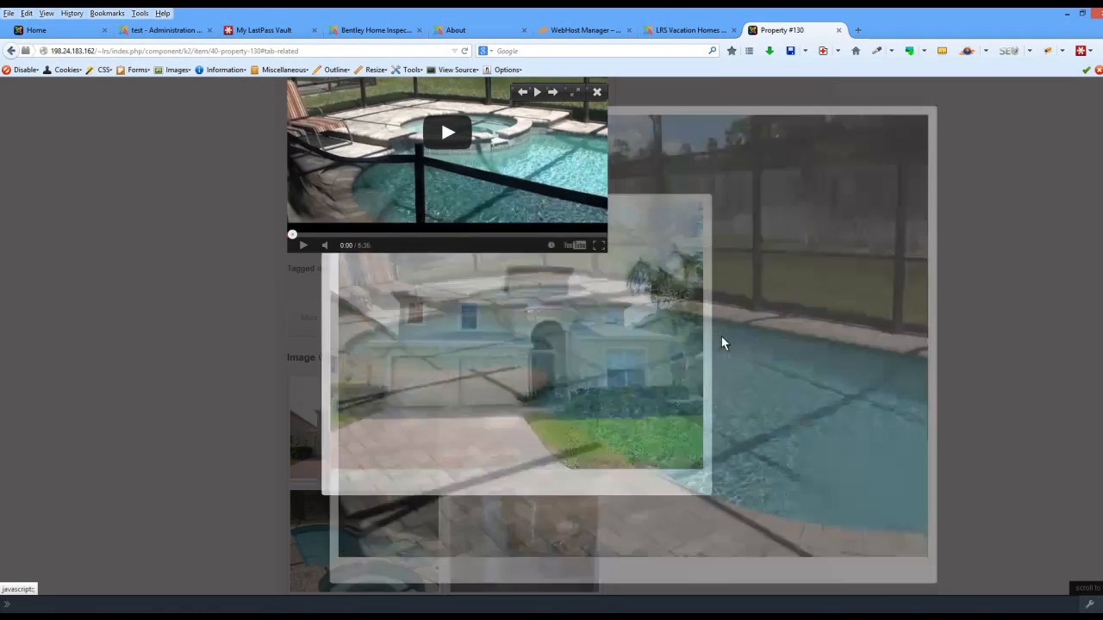
click(829, 338)
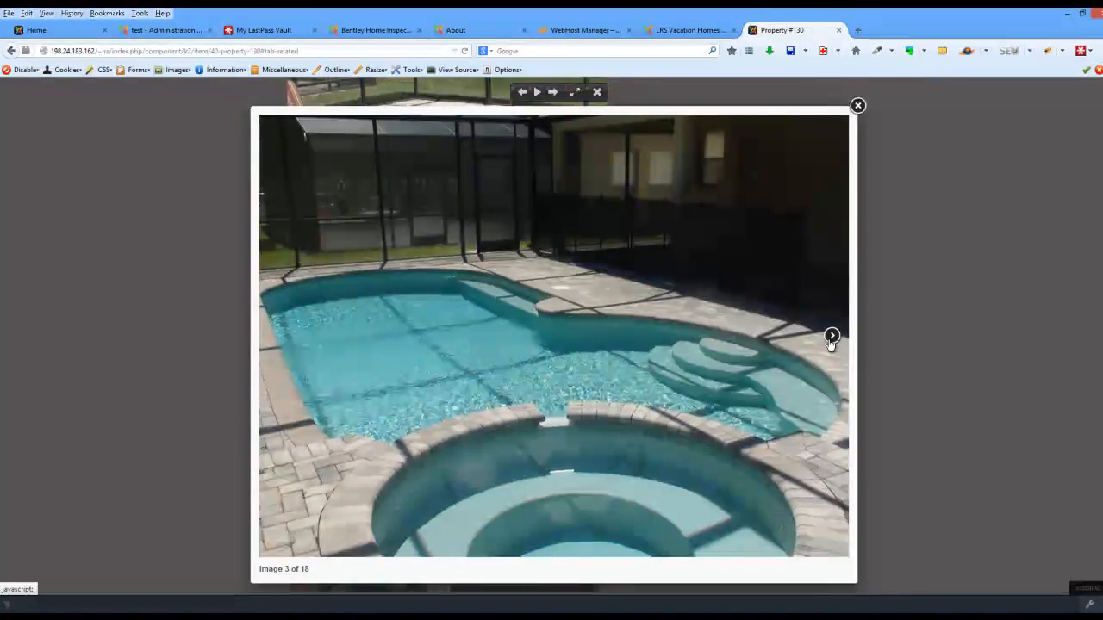
click(830, 342)
click(829, 341)
click(829, 340)
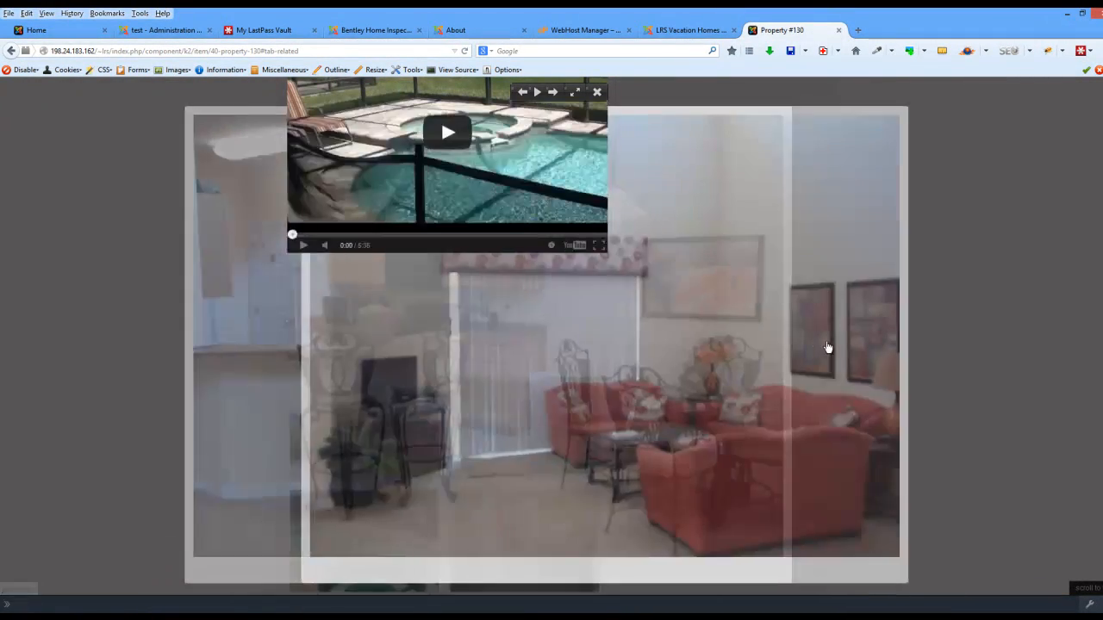
click(828, 344)
click(828, 342)
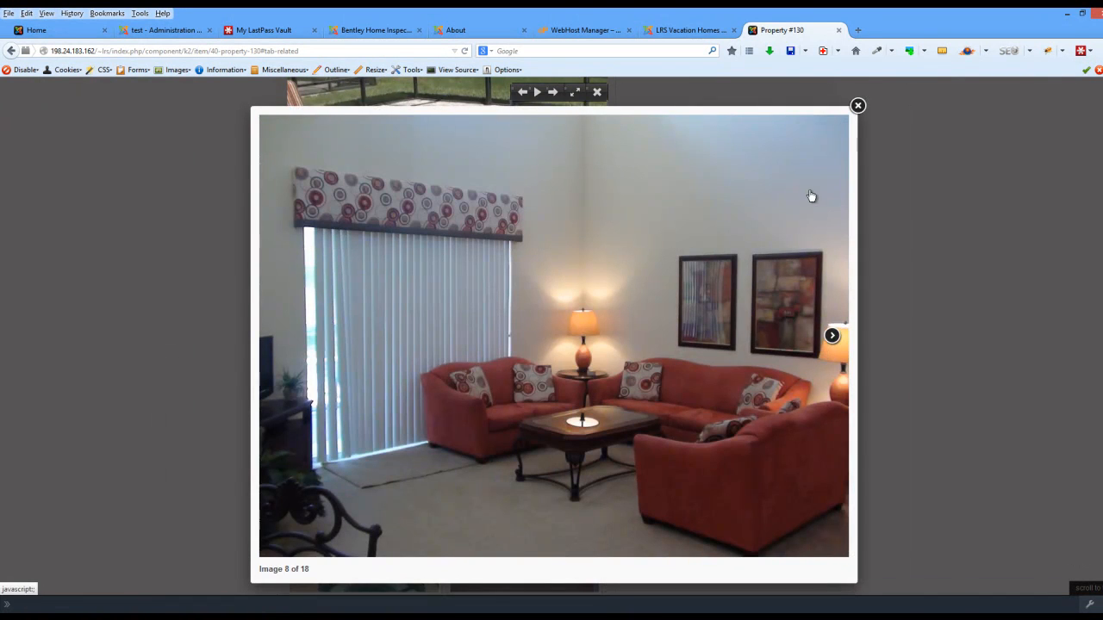
click(857, 105)
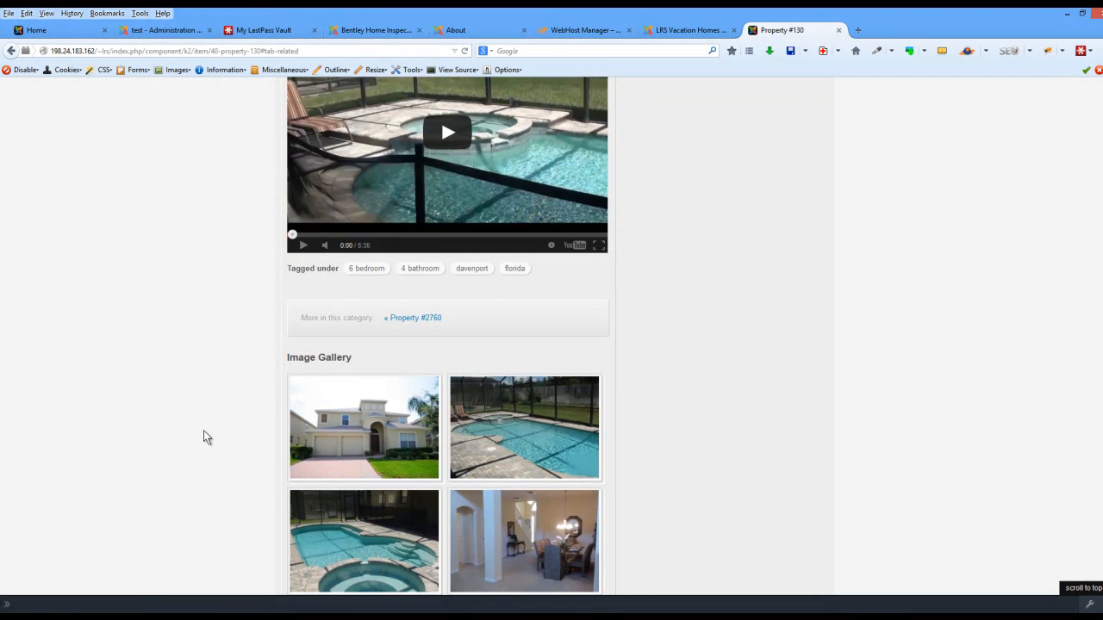
scroll(117, 362, down, 10)
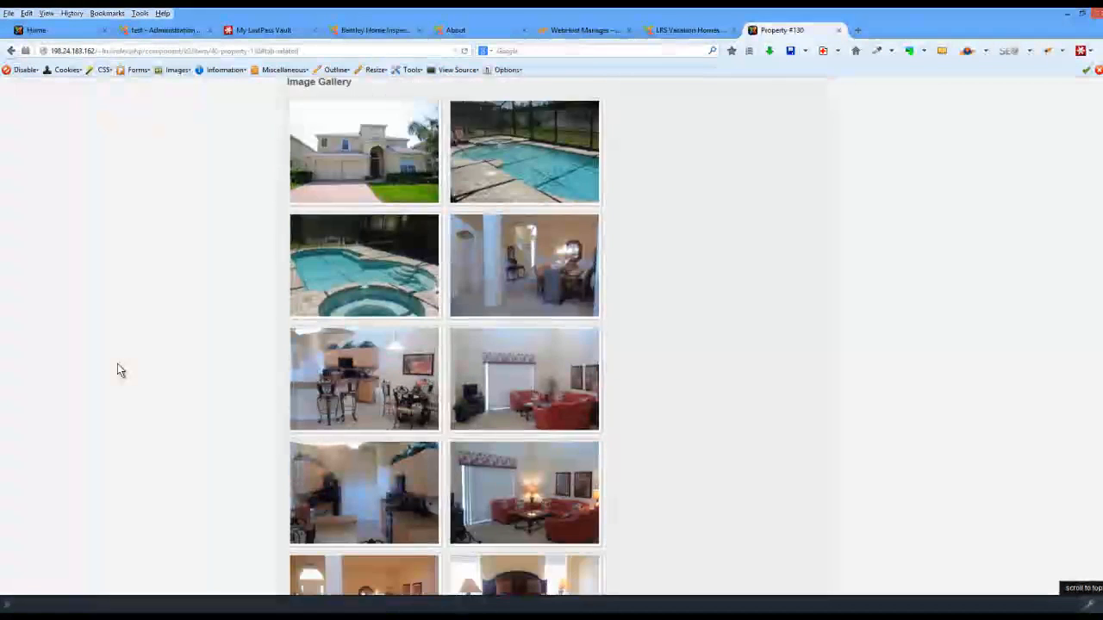
scroll(117, 364, down, 10)
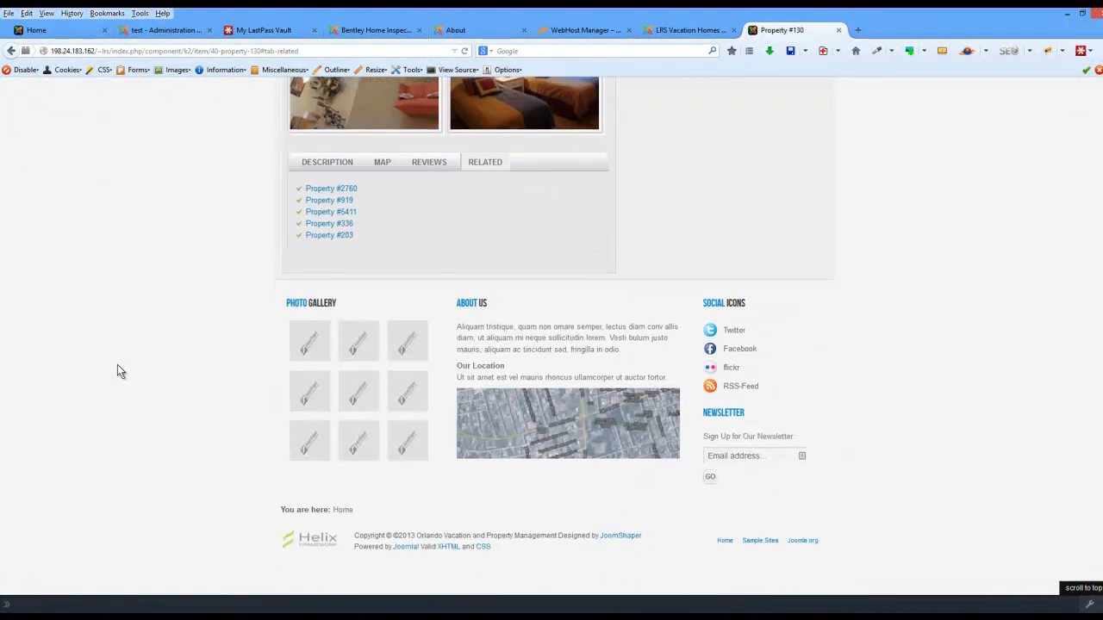
scroll(117, 364, up, 15)
scroll(117, 364, up, 5)
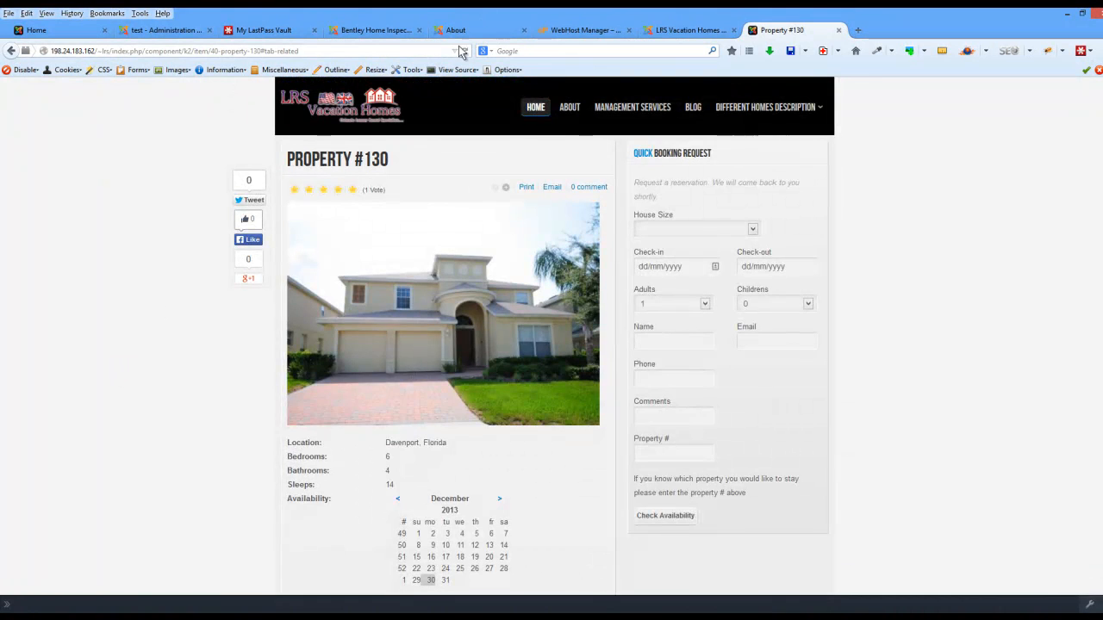
Reopen the Property #130 item in the K2 administration, review its image, media and extra fields, and save and close it.
click(664, 34)
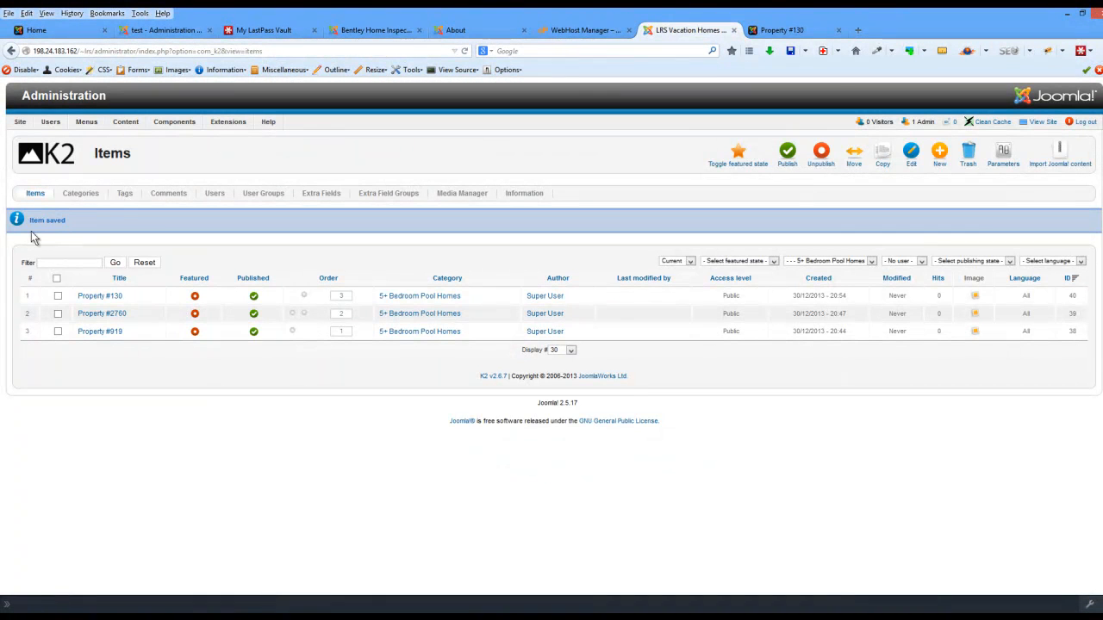
click(93, 299)
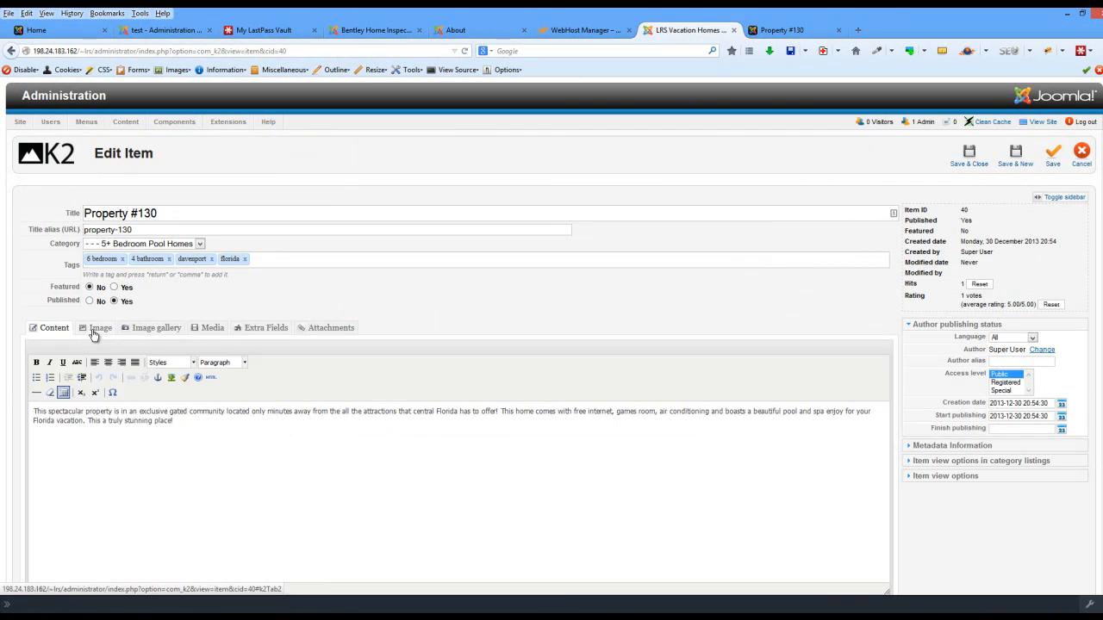
click(97, 327)
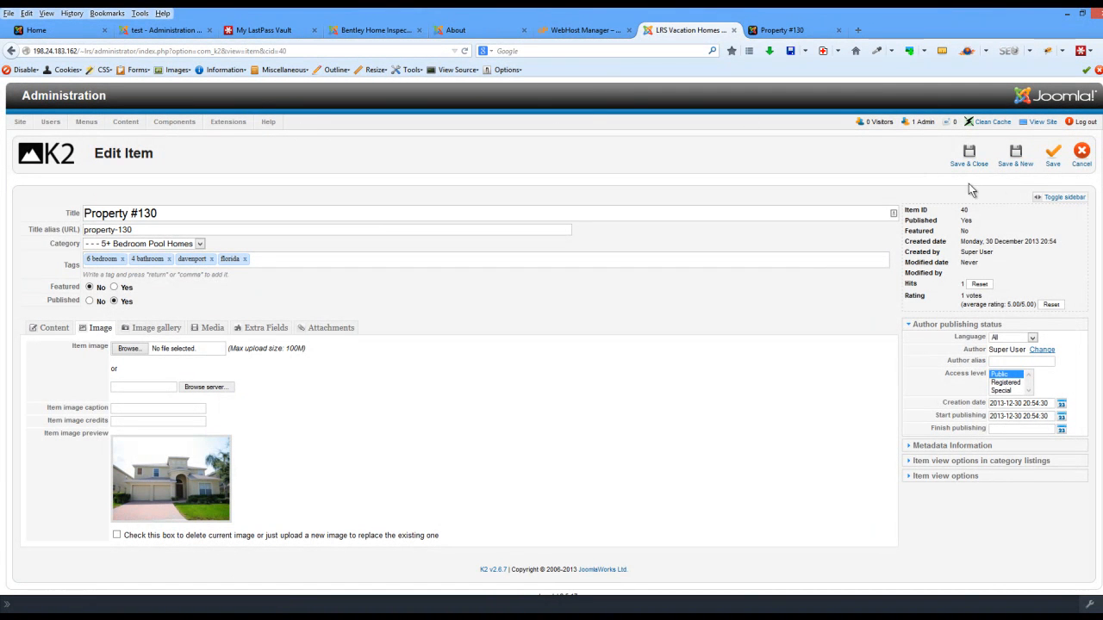
click(207, 331)
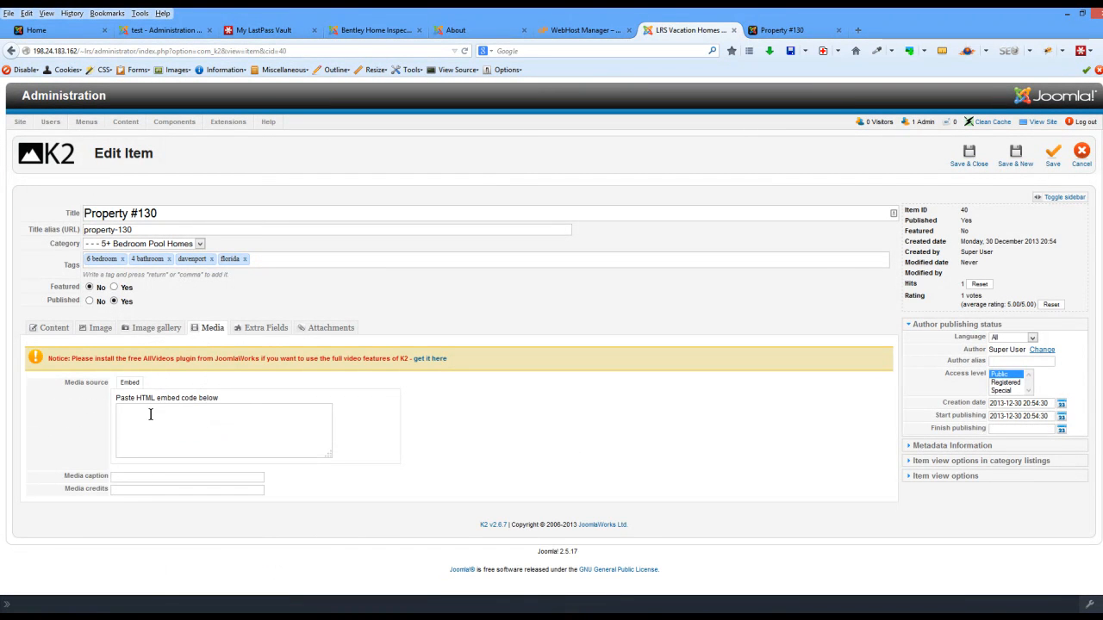
click(264, 329)
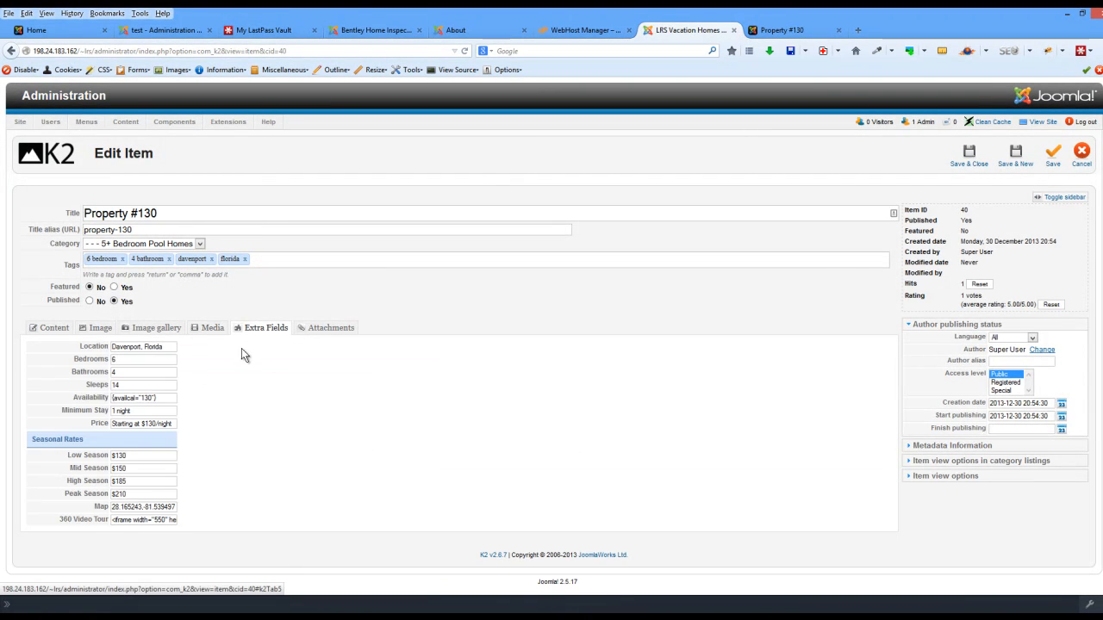
click(124, 521)
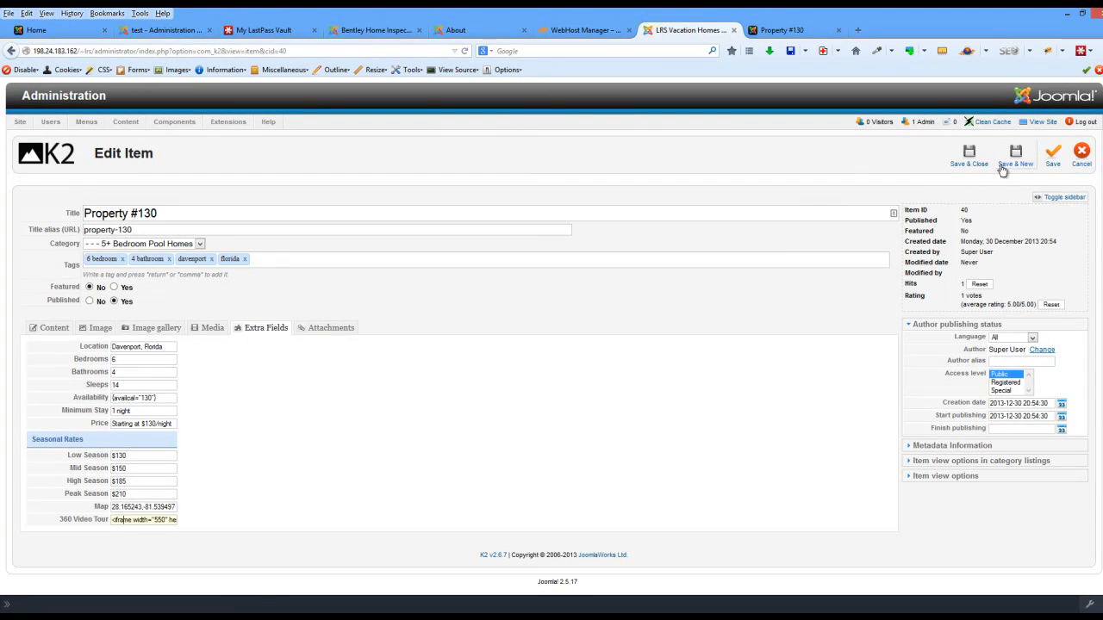
click(970, 155)
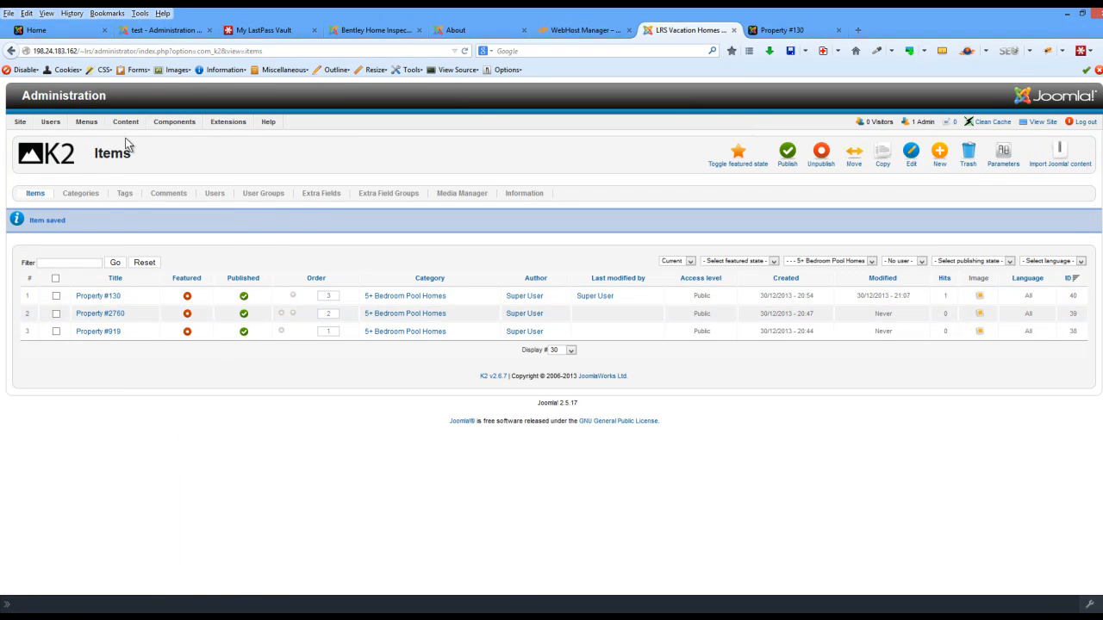
Open the Availability Calendar's 222 darkperiod starting 2013/12/31, review its dates and remark, and save and close it.
mouse_move(172, 121)
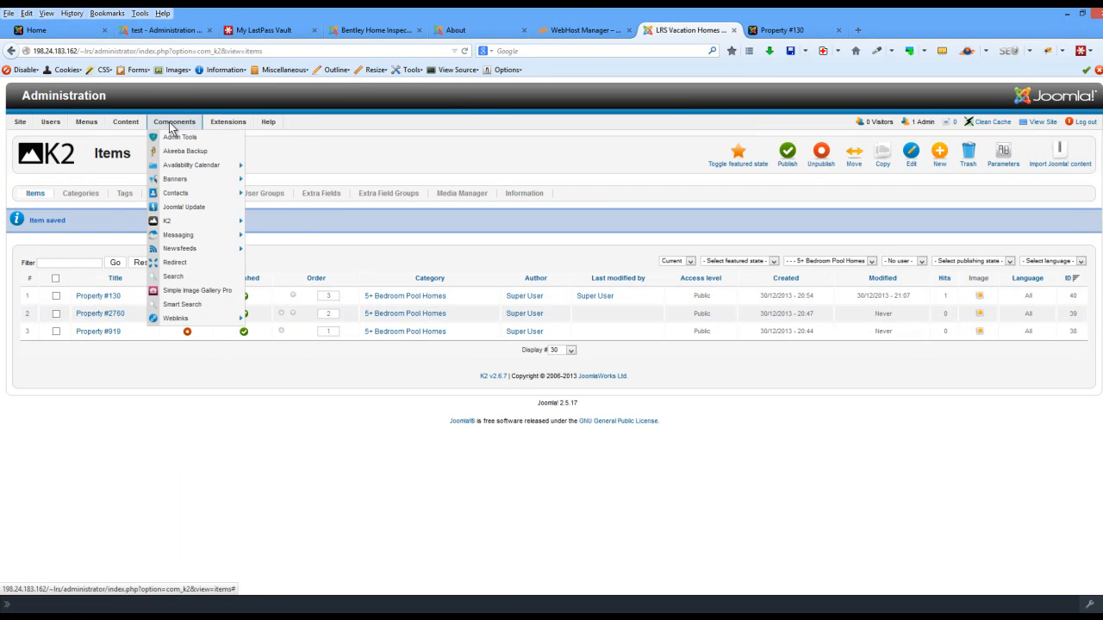
mouse_move(182, 169)
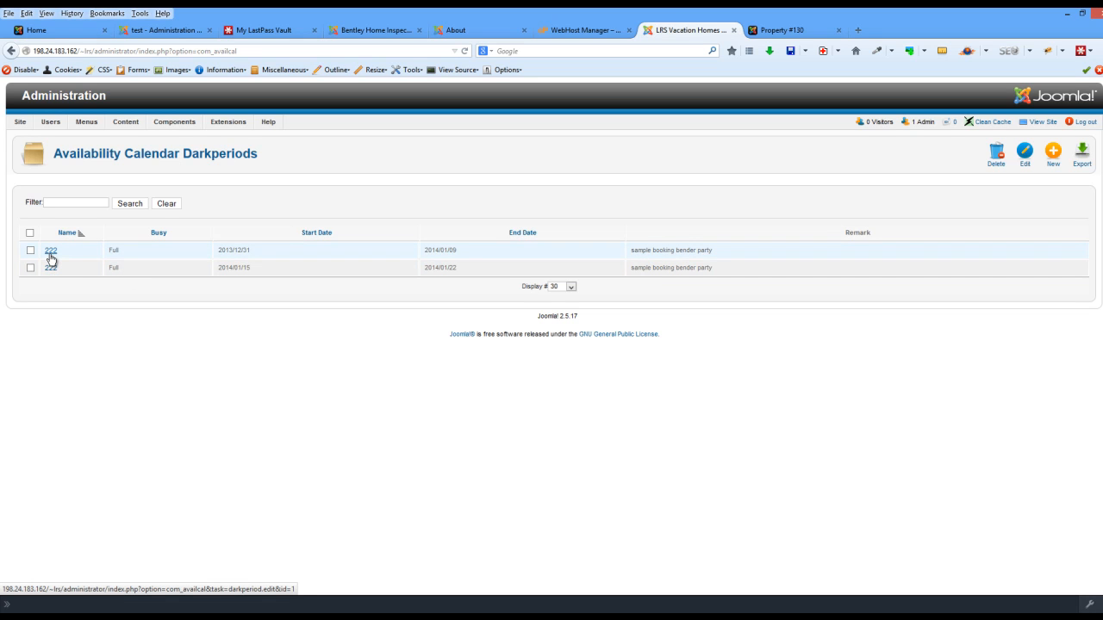
click(50, 255)
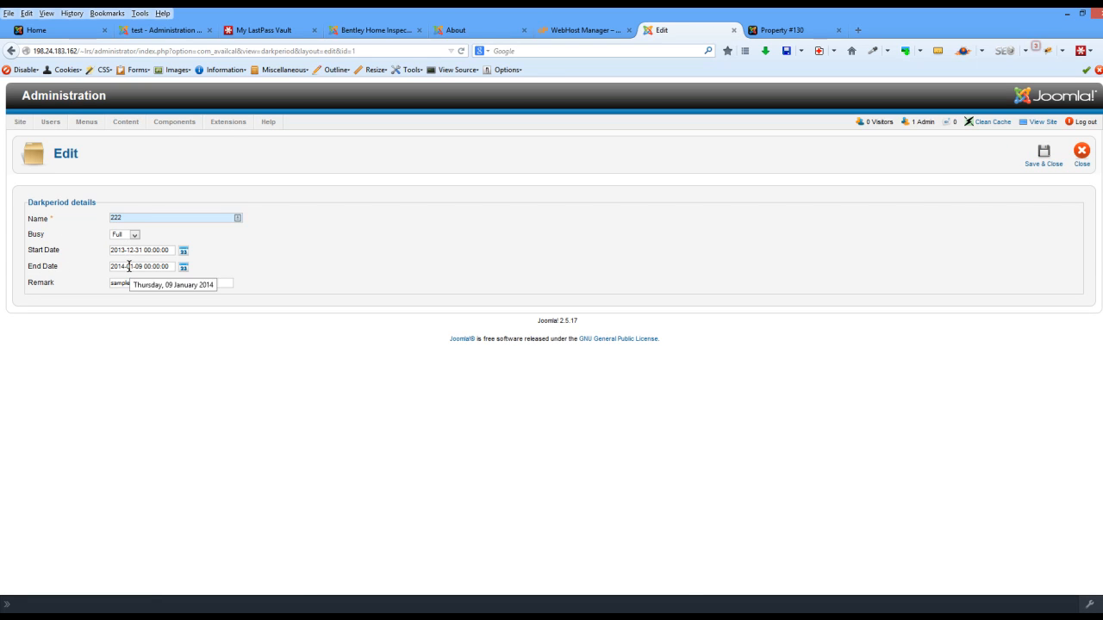
drag(209, 283, 116, 290)
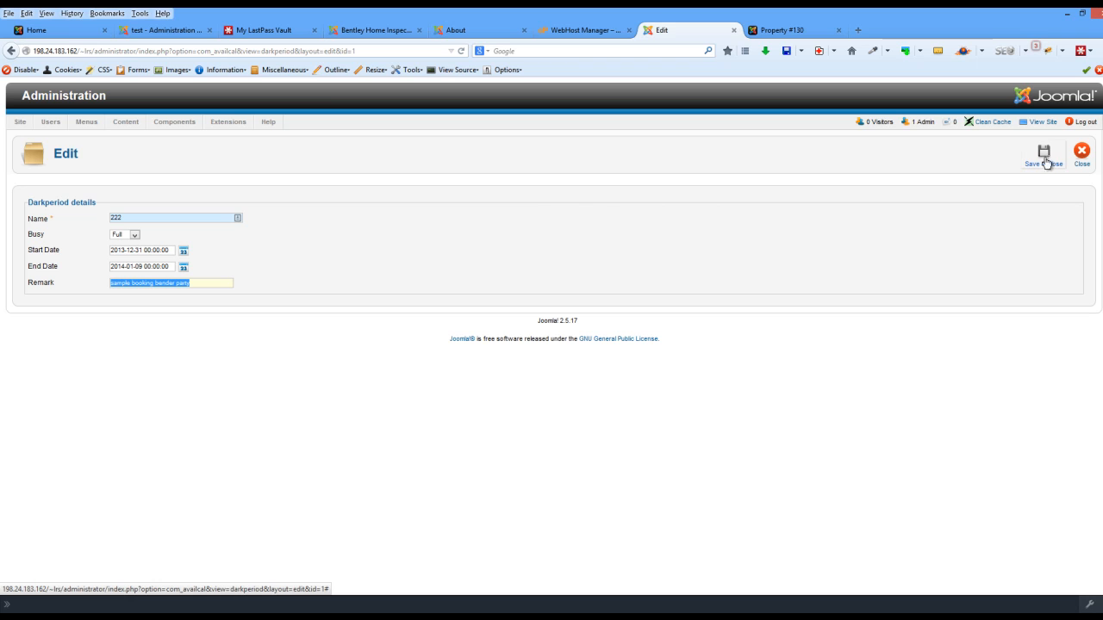
click(197, 282)
click(198, 283)
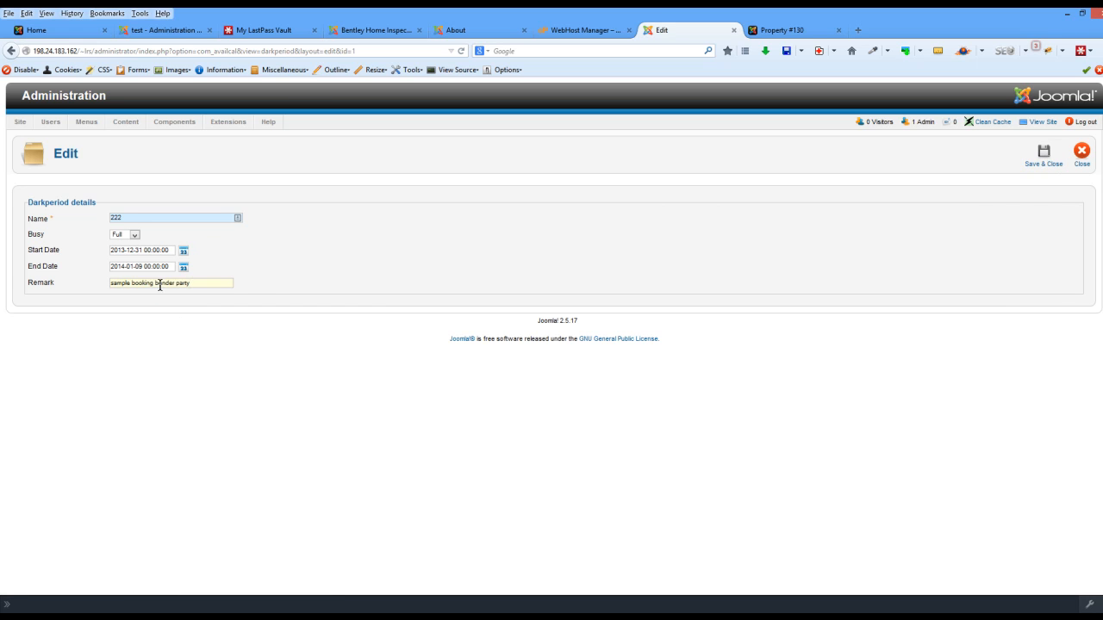
click(1041, 155)
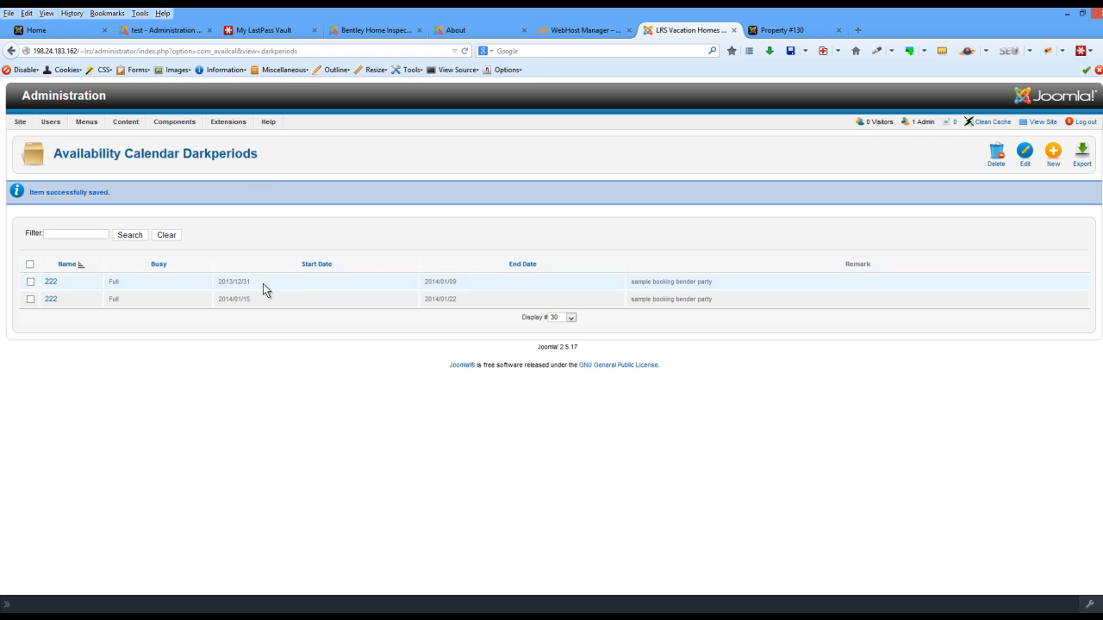
Find the Availability Calendar Plugin in the Plug-in Manager by filtering for "ava", review its basic options, and close it without saving.
mouse_move(239, 128)
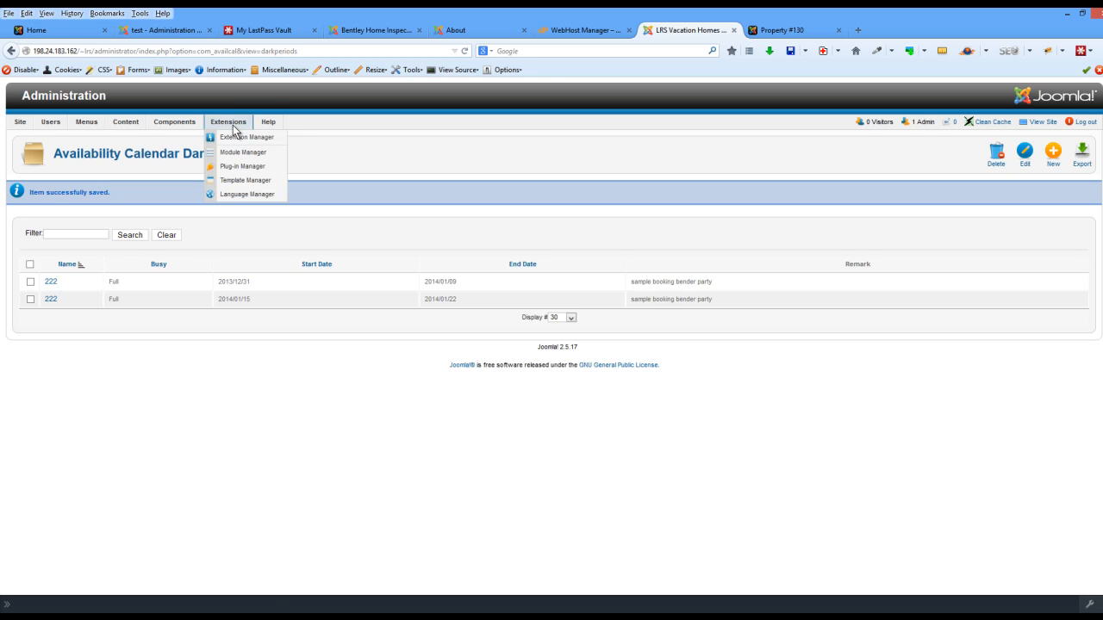
click(236, 169)
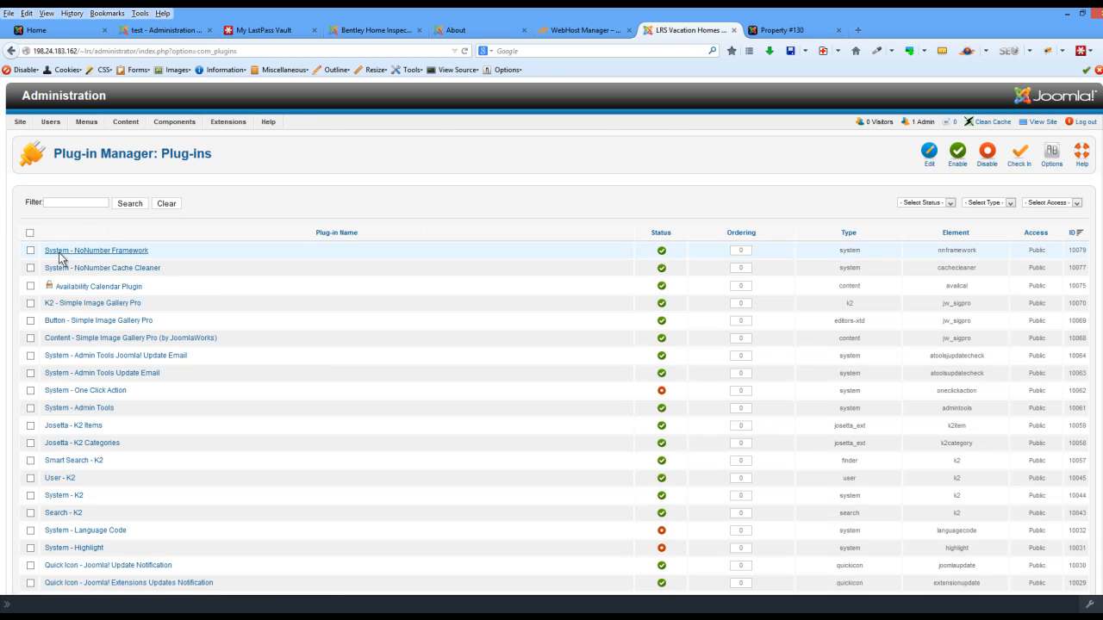
click(71, 204)
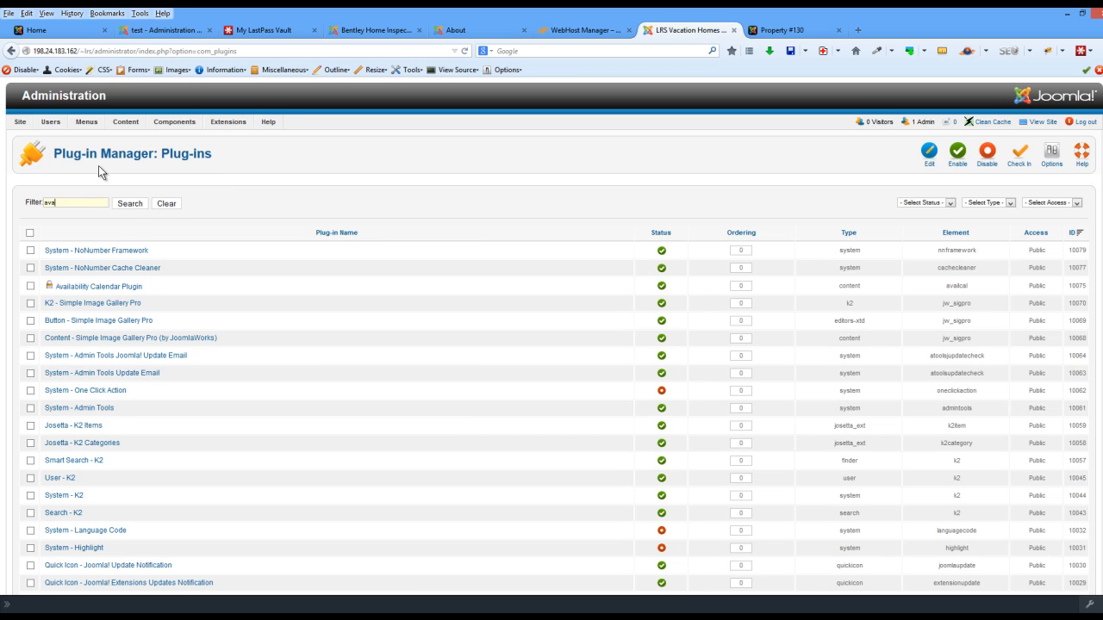
text(ava)
key(Return)
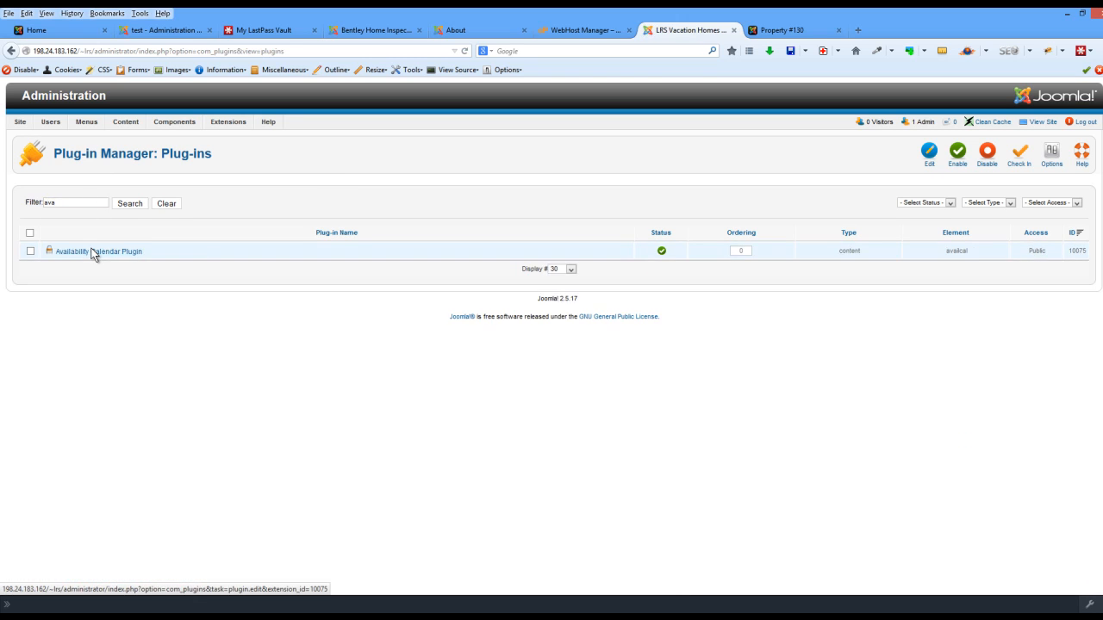
click(81, 253)
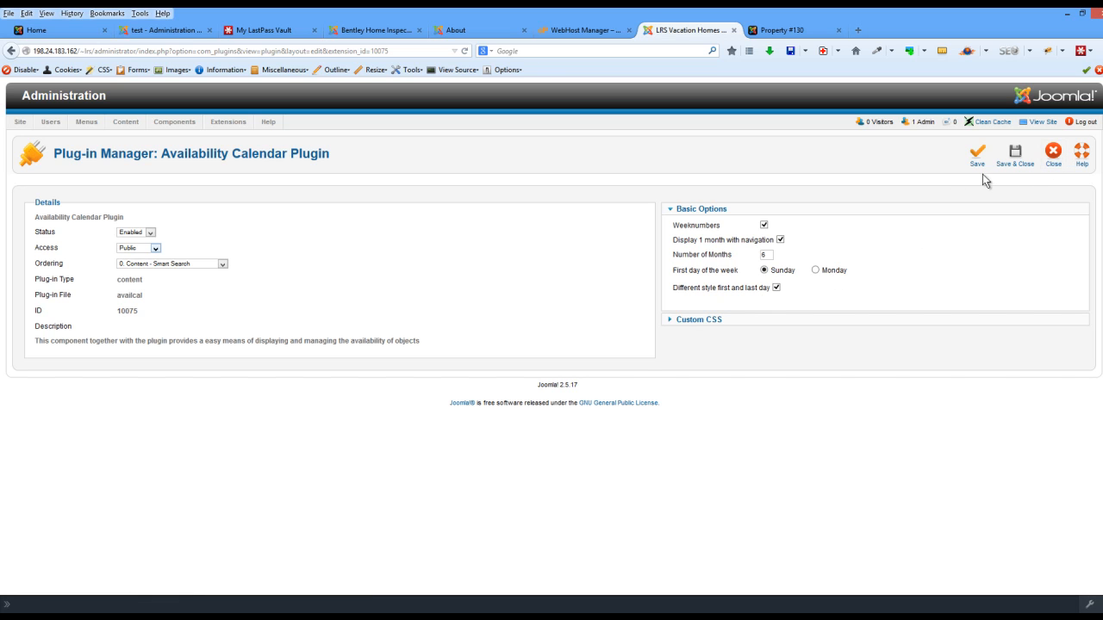
click(1052, 162)
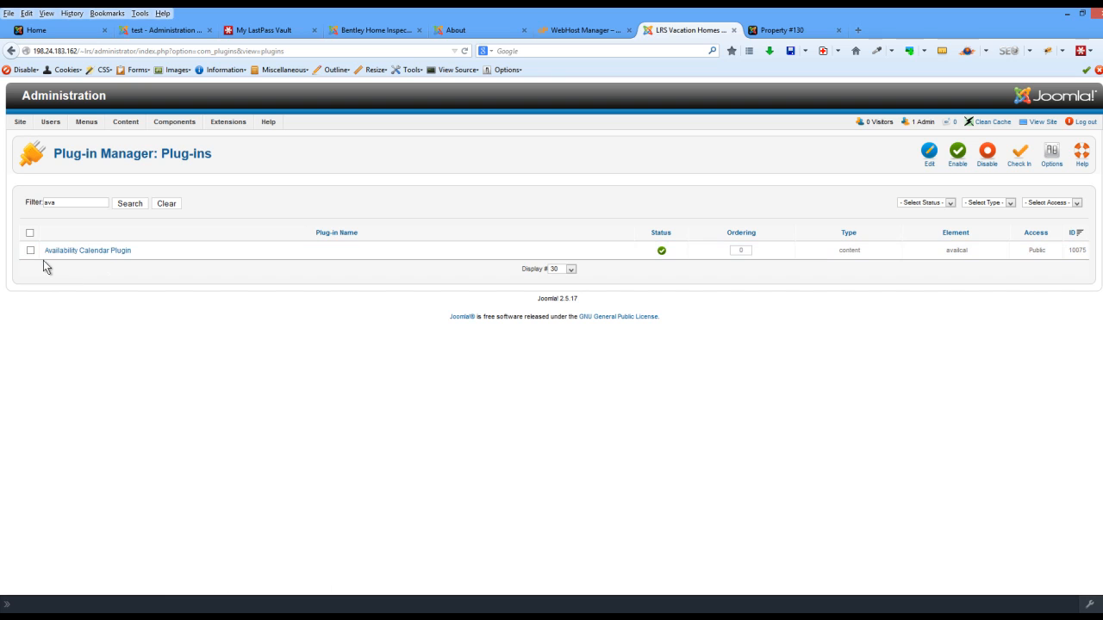
Return to the K2 items list.
mouse_move(176, 123)
mouse_move(181, 221)
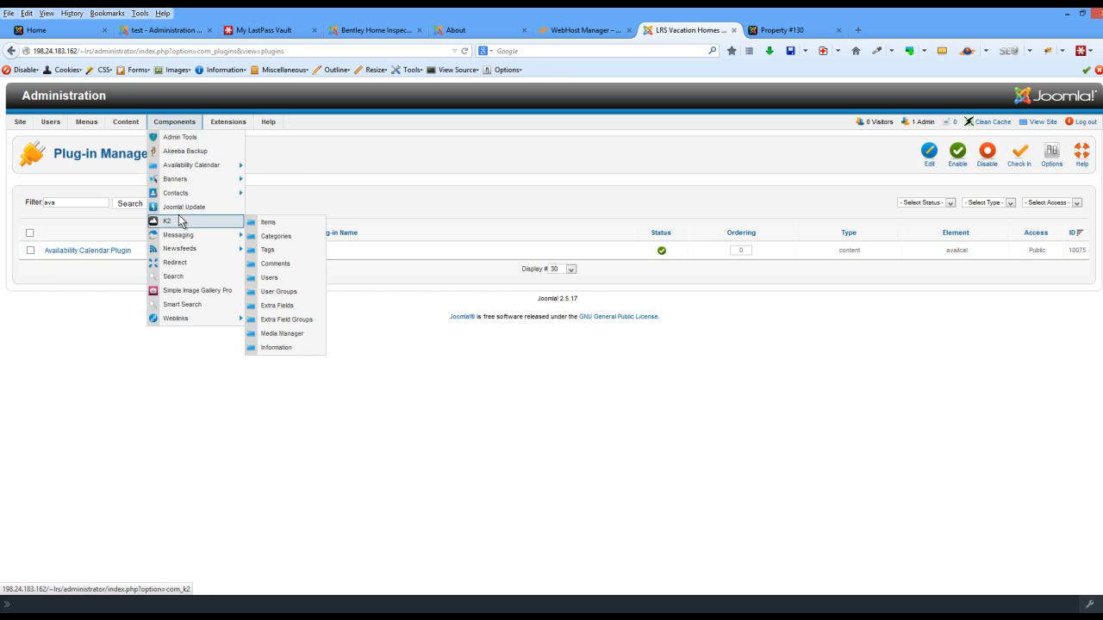
click(269, 224)
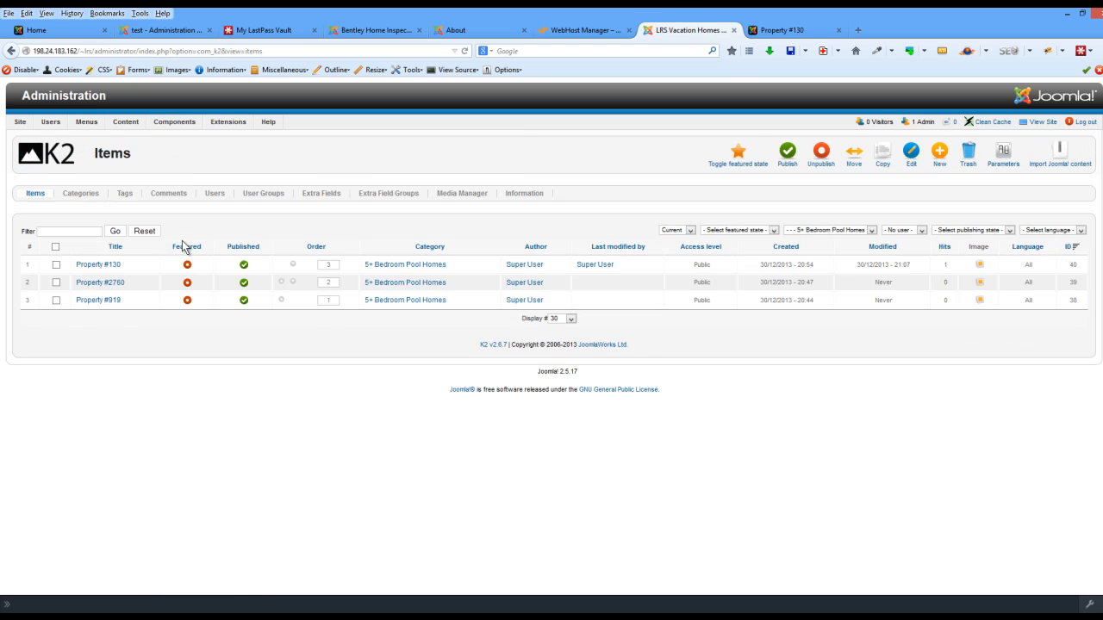
Open the Property #130 item and review its item image and the upload options and photos of its image gallery.
click(96, 265)
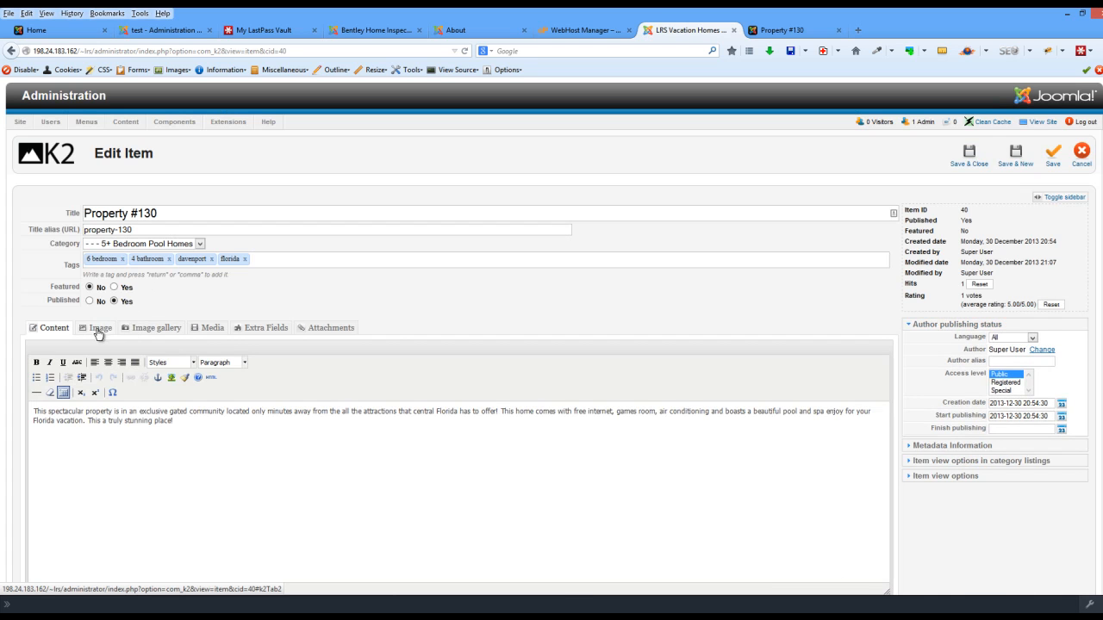
click(99, 332)
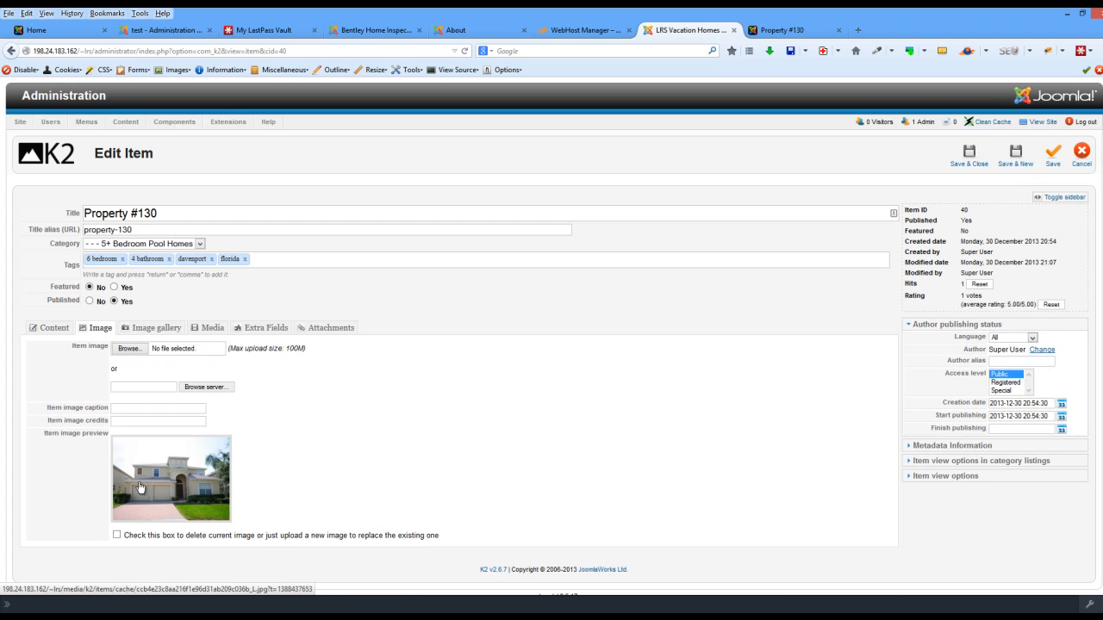
click(148, 328)
scroll(180, 536, down, 4)
scroll(183, 479, down, 6)
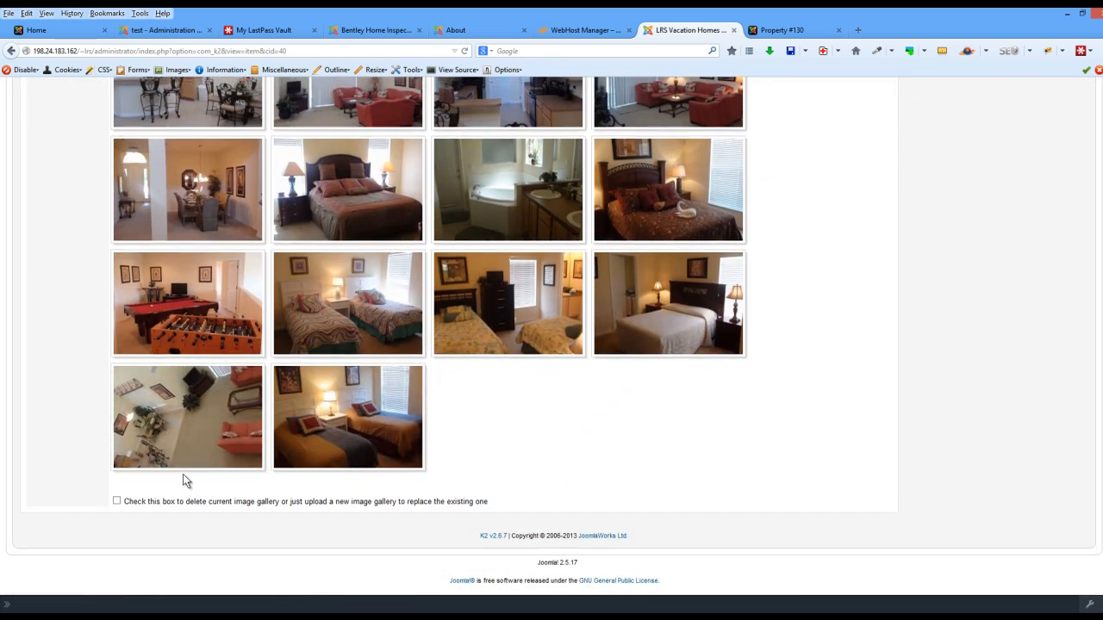
scroll(183, 474, up, 7)
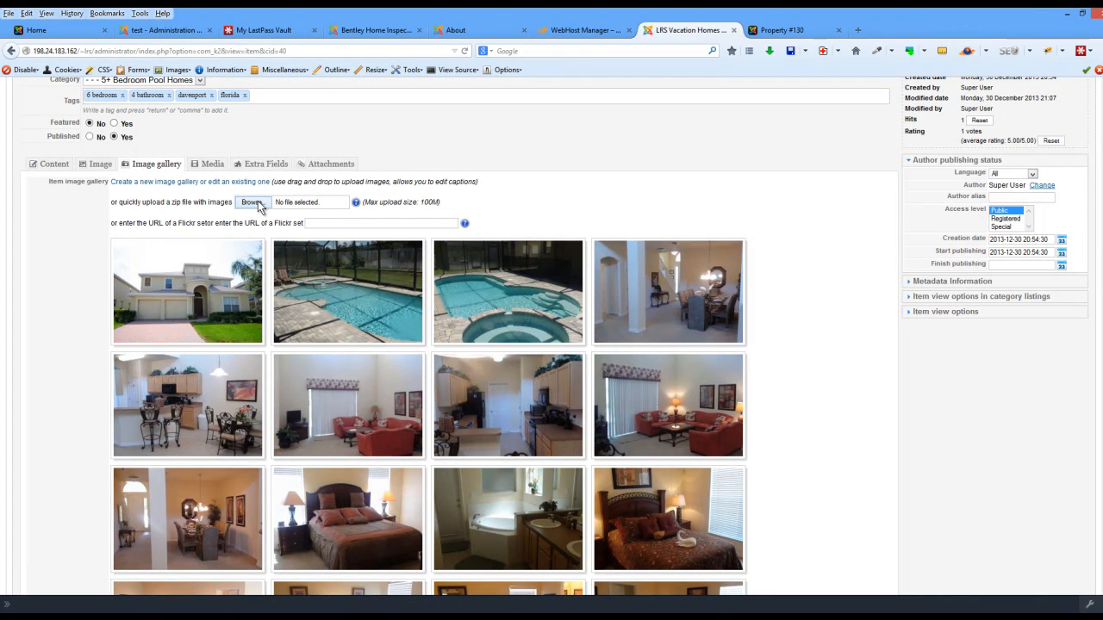
scroll(191, 221, up, 3)
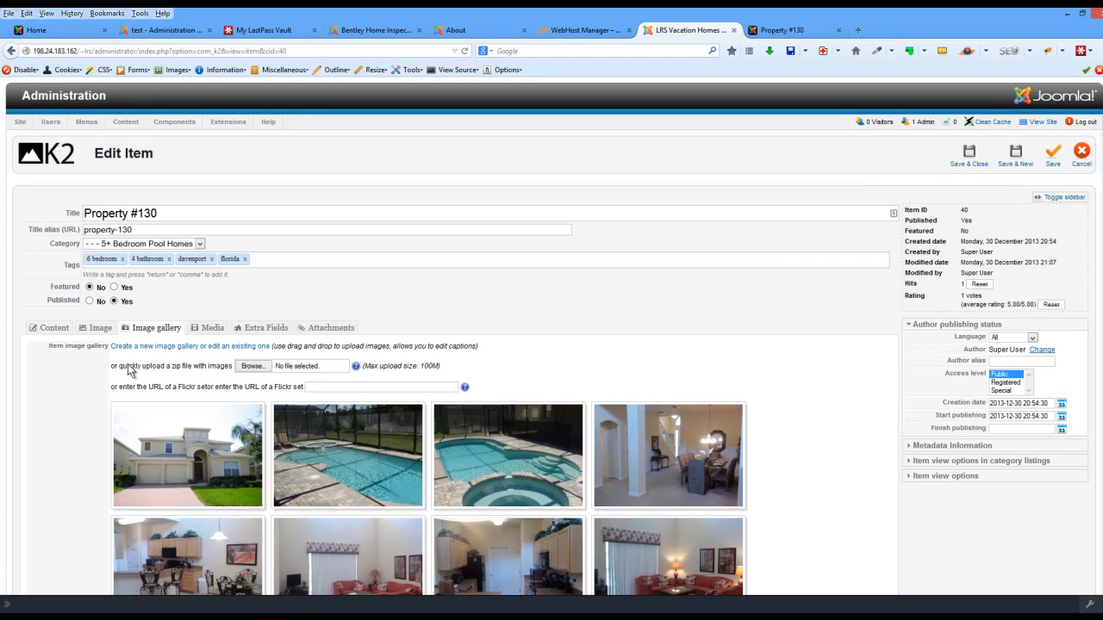
Look through all the photos in the Property #130 image gallery, and save and close the item.
scroll(172, 293, down, 5)
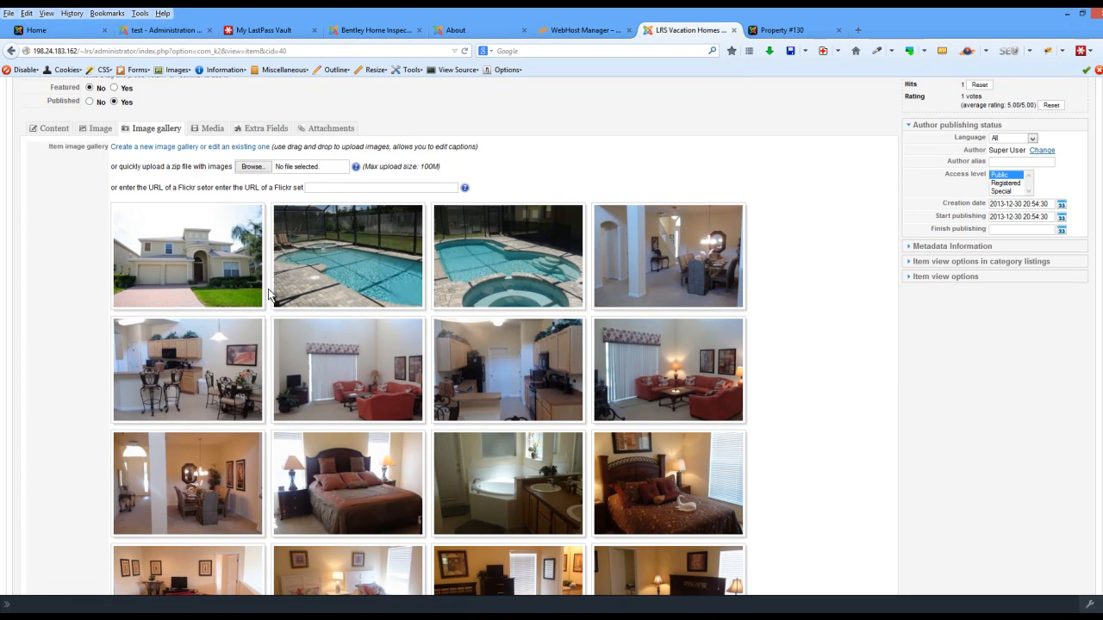
scroll(252, 321, down, 5)
scroll(250, 319, up, 4)
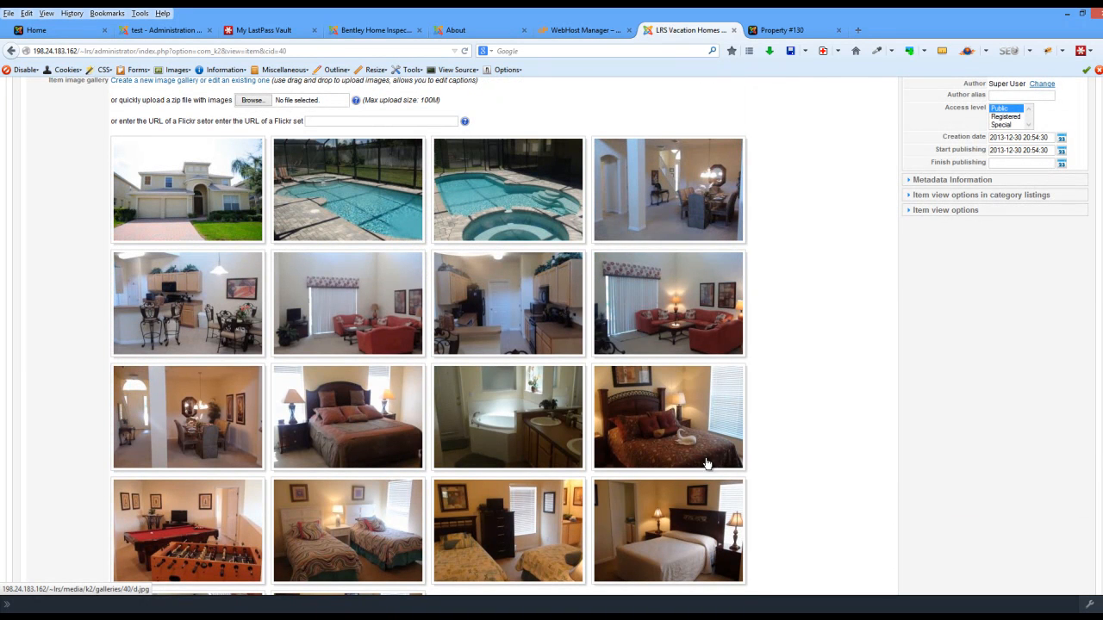
scroll(691, 543, down, 4)
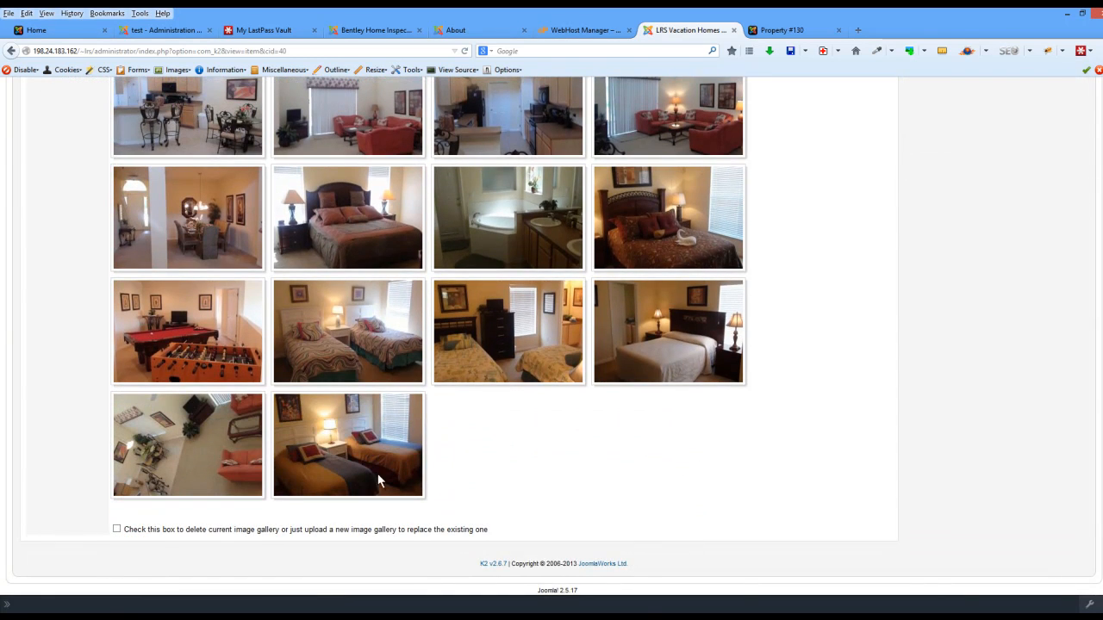
scroll(608, 481, up, 5)
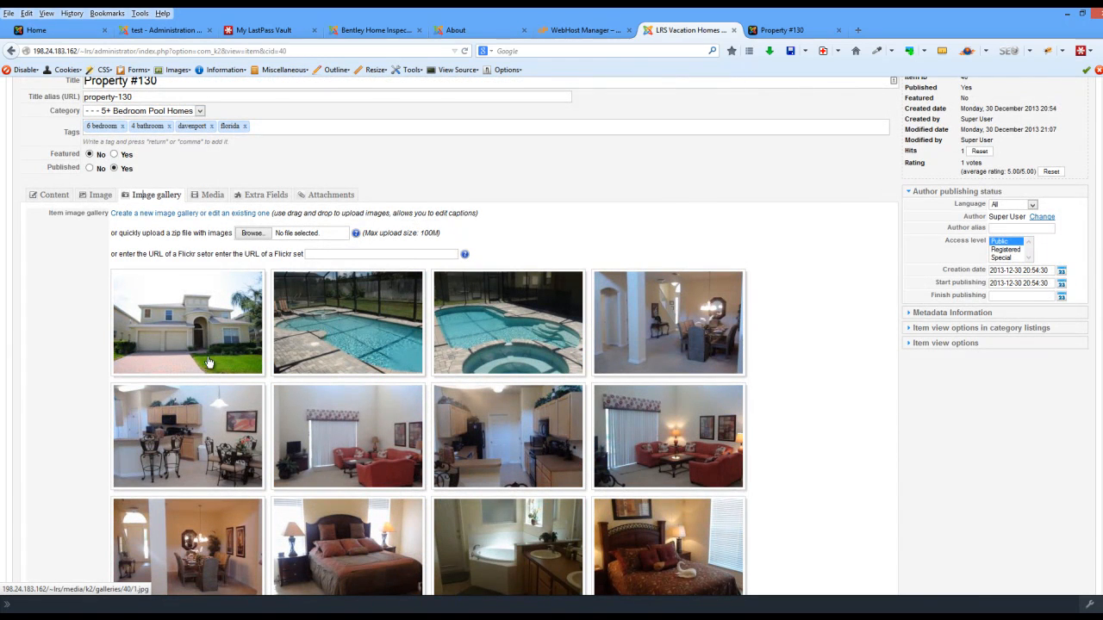
scroll(240, 321, up, 2)
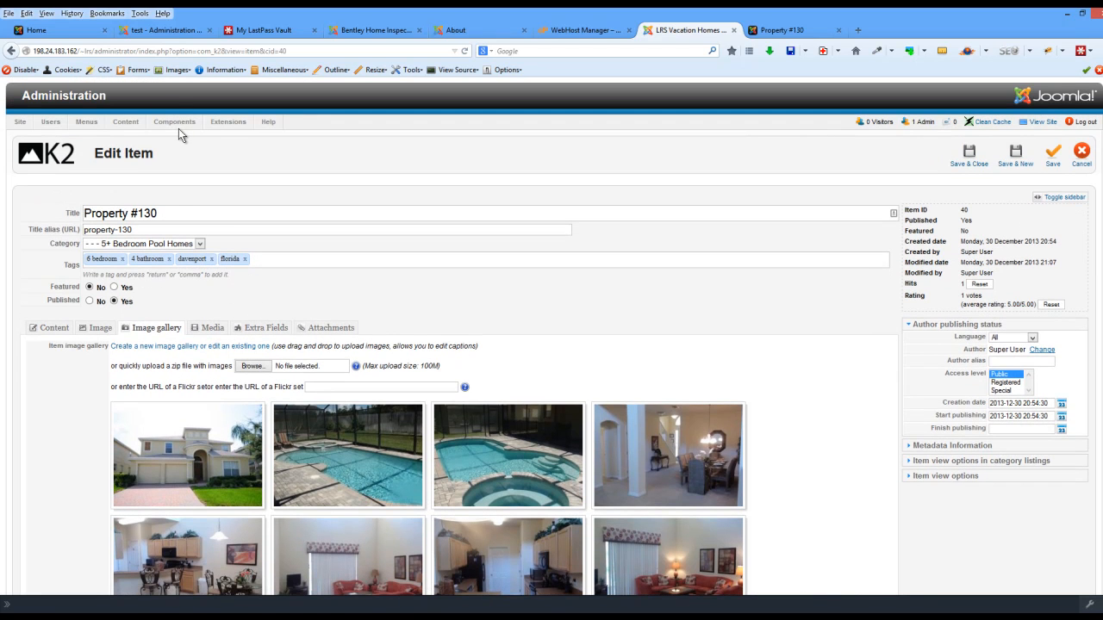
scroll(268, 414, down, 3)
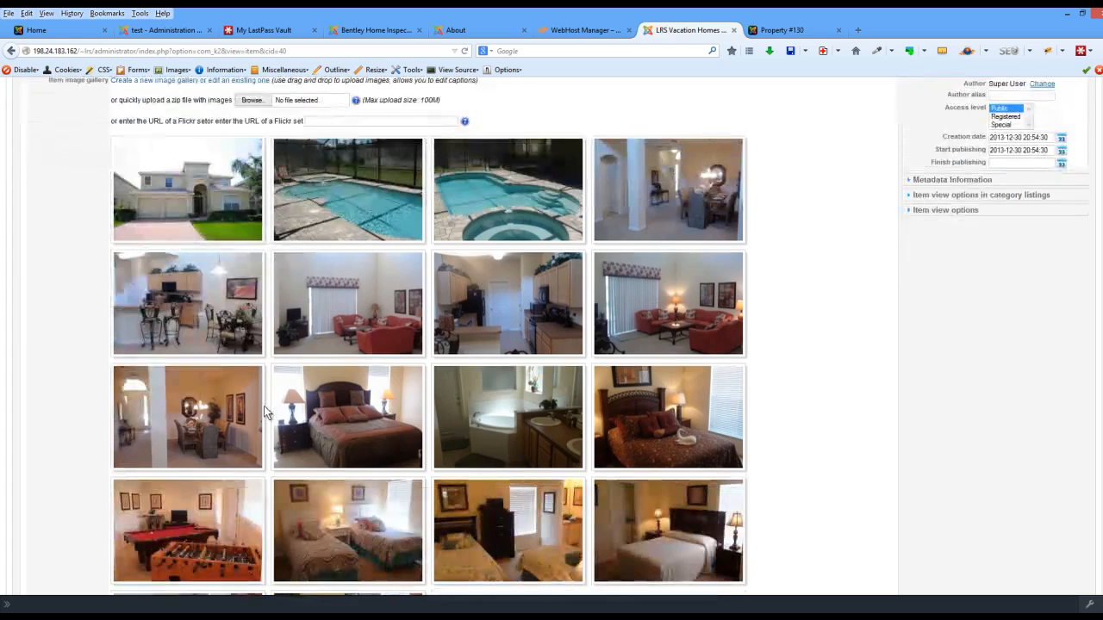
scroll(267, 414, up, 3)
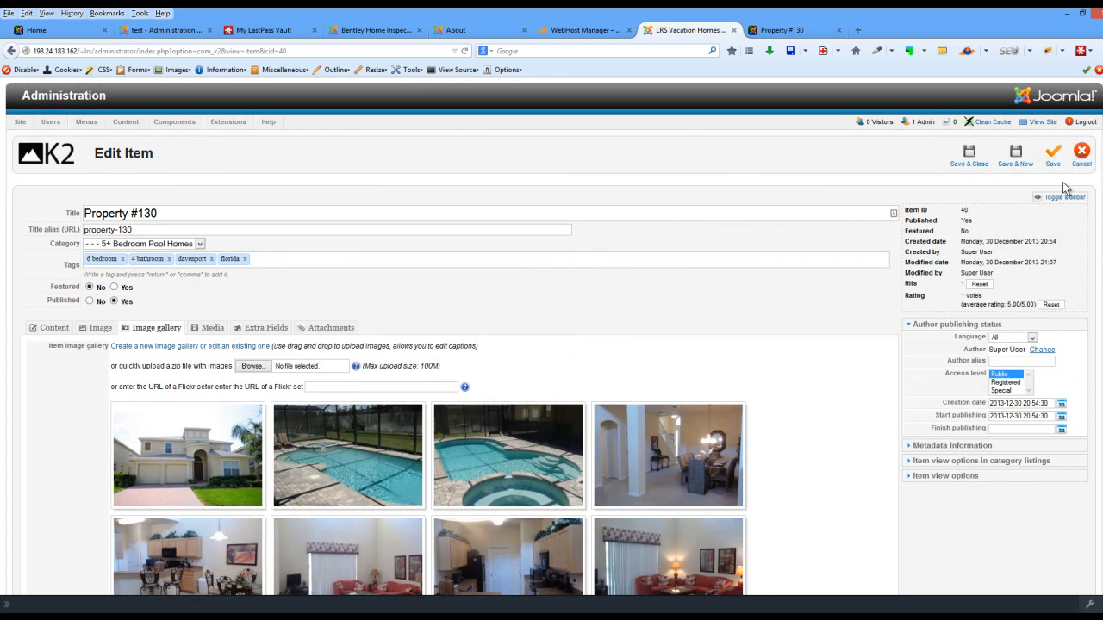
click(969, 155)
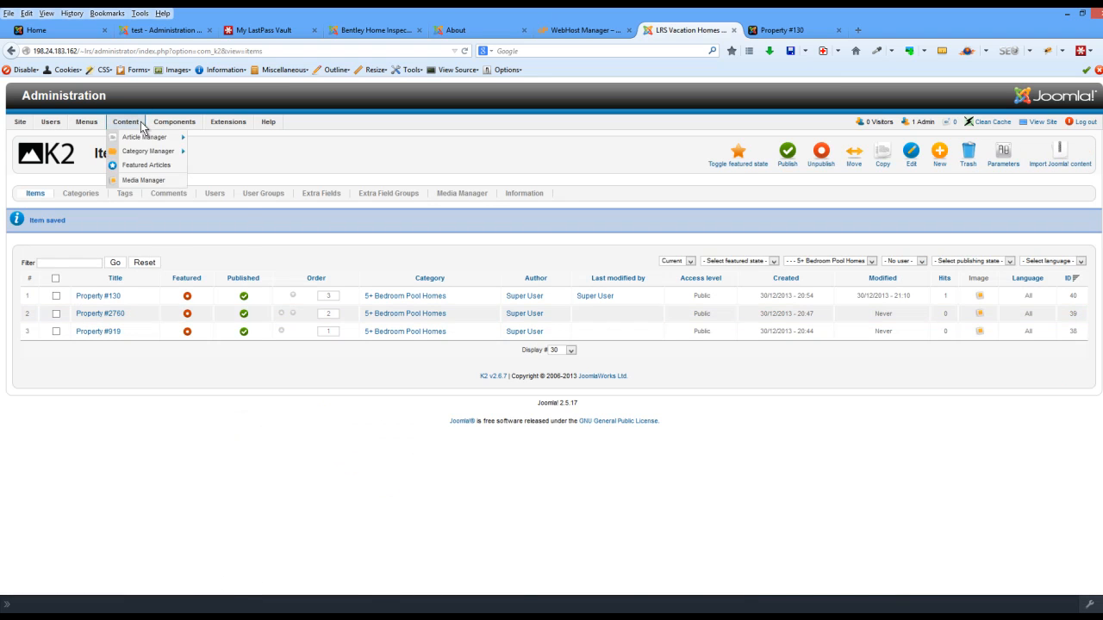
Open Simple Image Gallery Pro and browse through its K2 galleries.
mouse_move(157, 127)
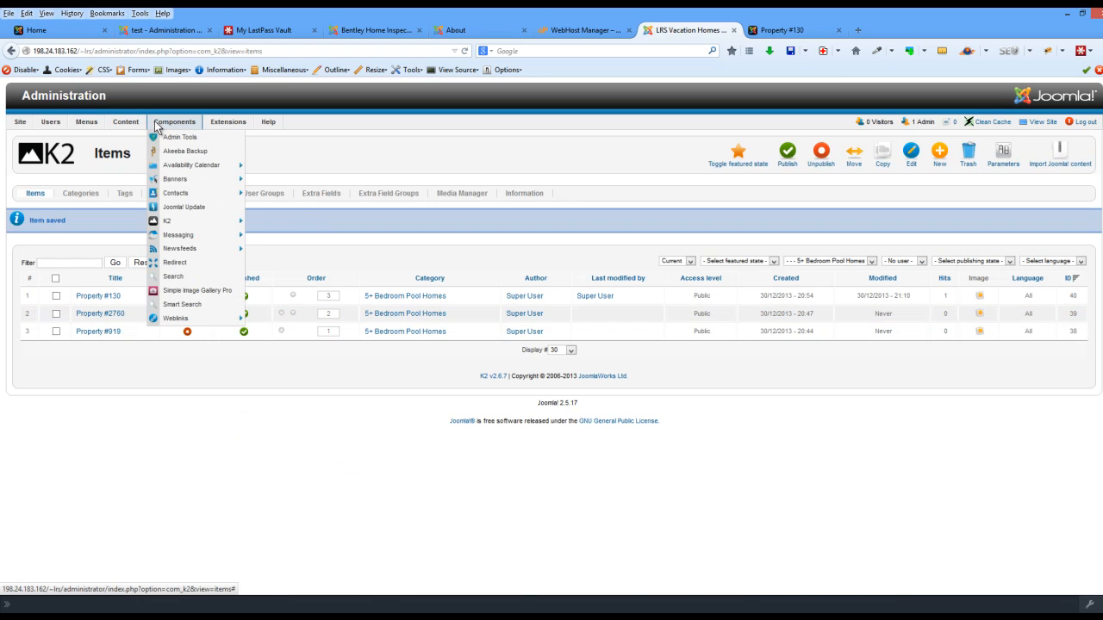
click(173, 297)
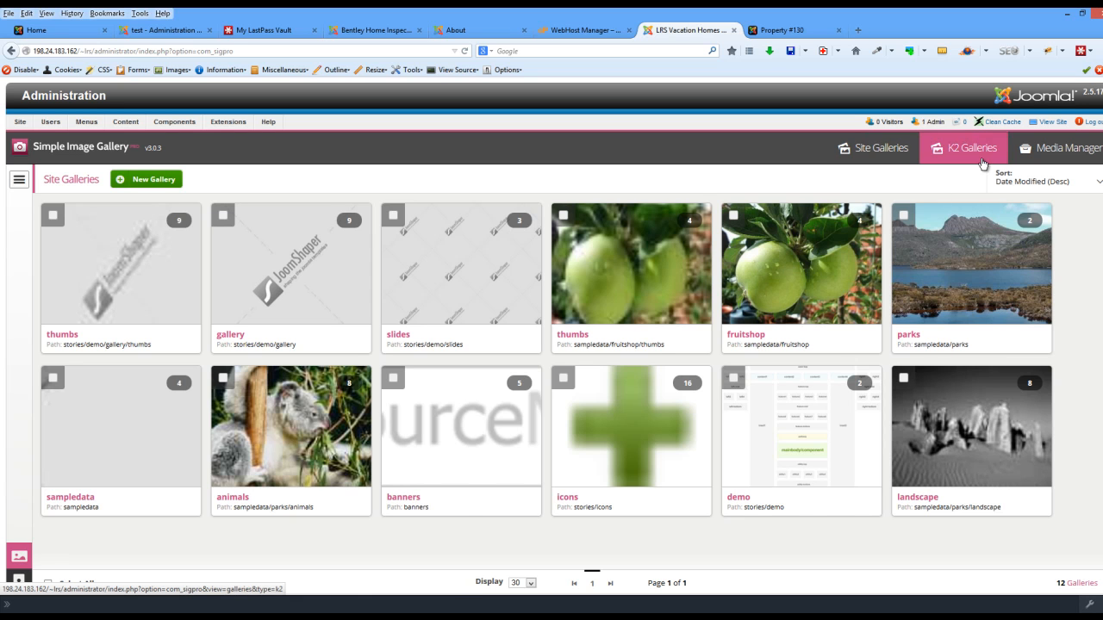
click(976, 157)
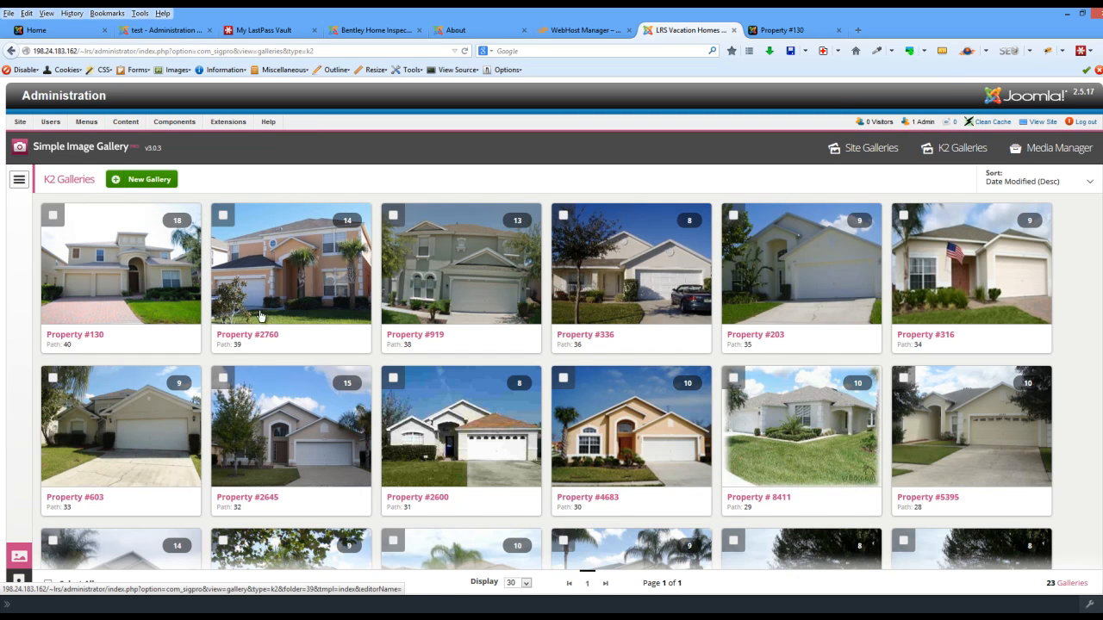
scroll(255, 315, down, 4)
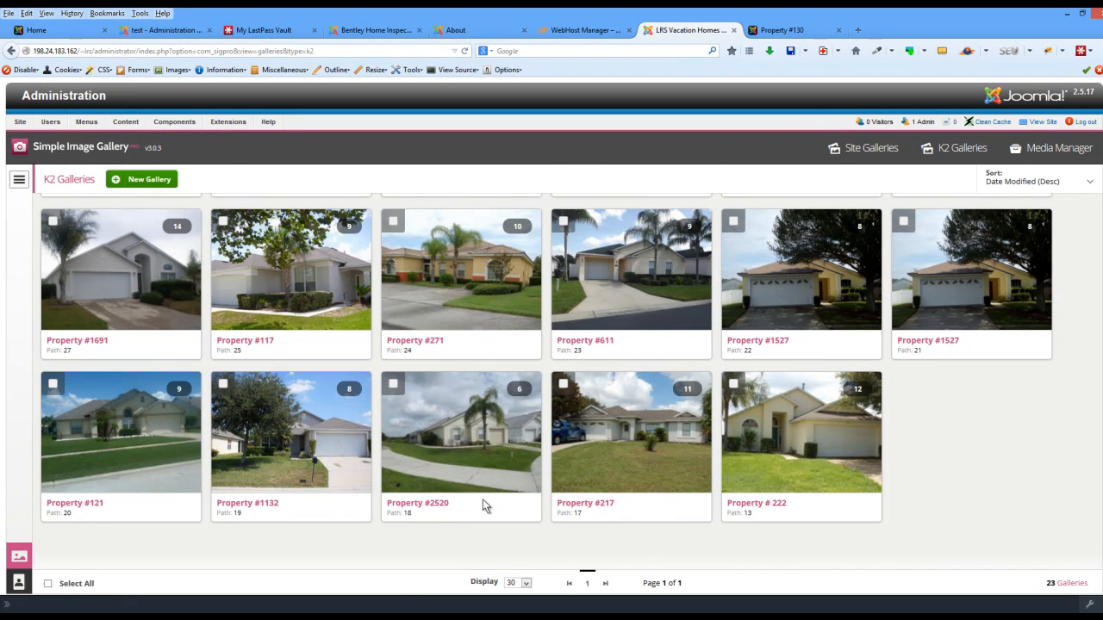
scroll(483, 499, up, 3)
scroll(806, 432, down, 3)
scroll(224, 353, up, 3)
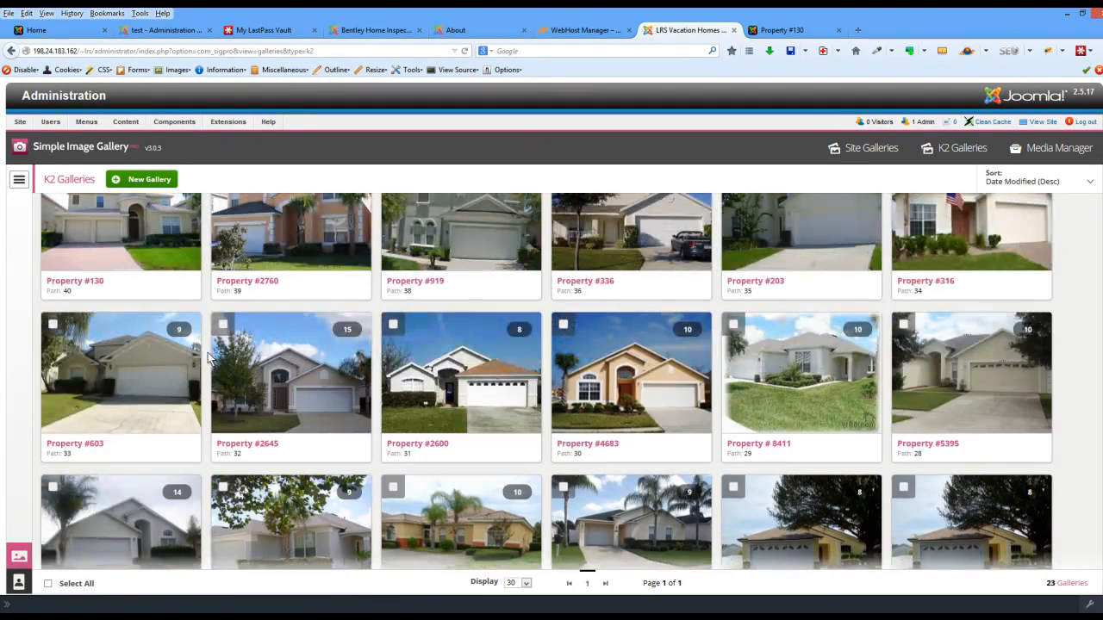
scroll(116, 320, up, 1)
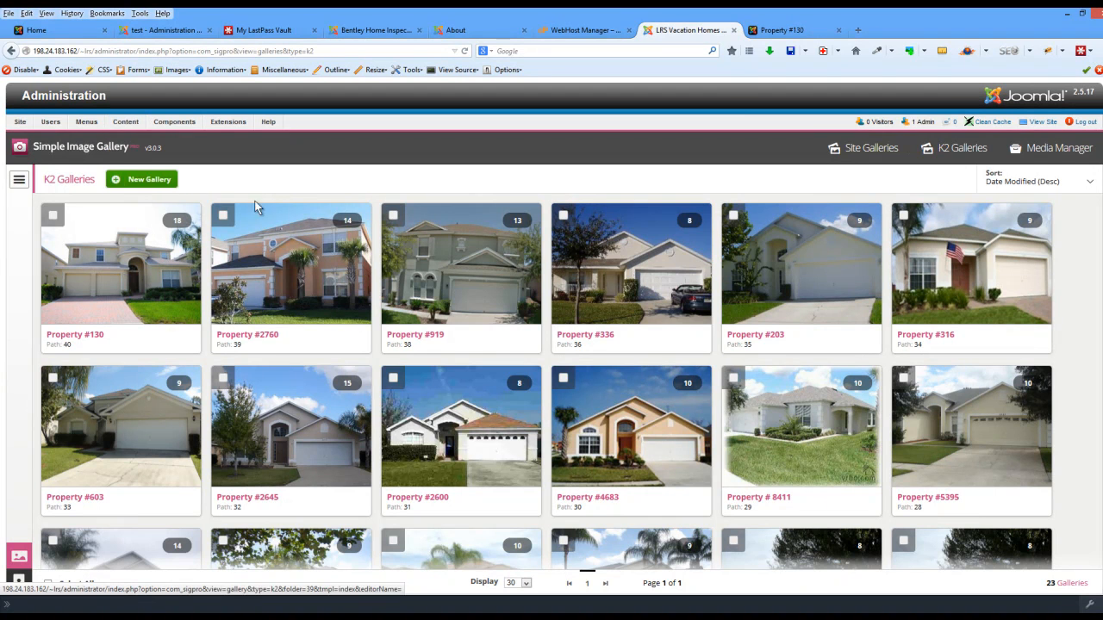
View the K2 item selection for a new gallery without creating one, and check the site galleries before returning to the K2 galleries.
click(151, 180)
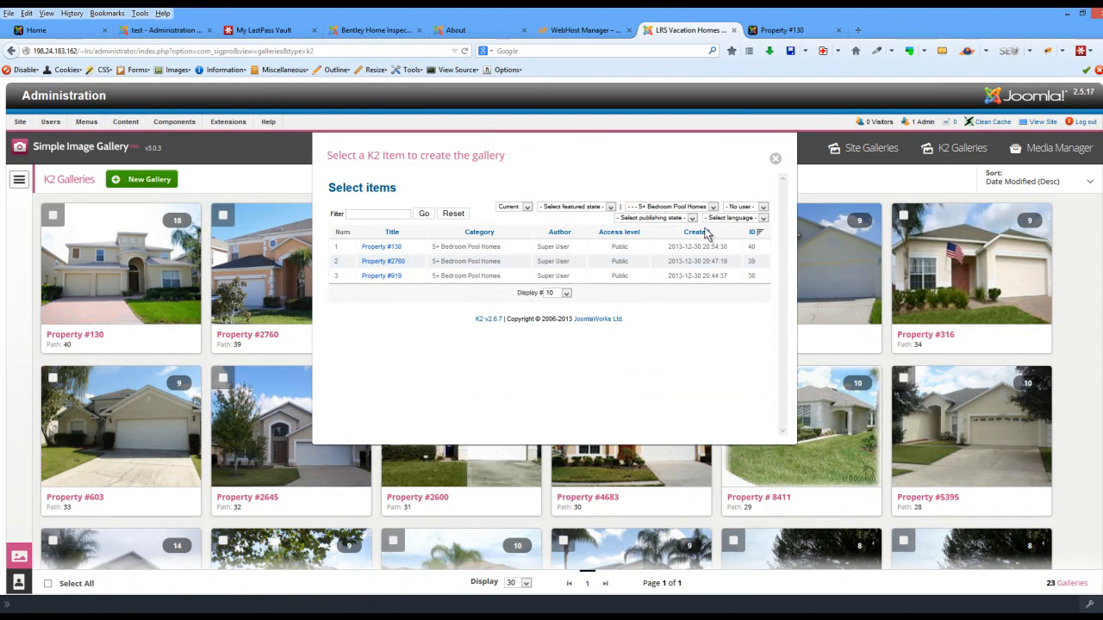
click(776, 160)
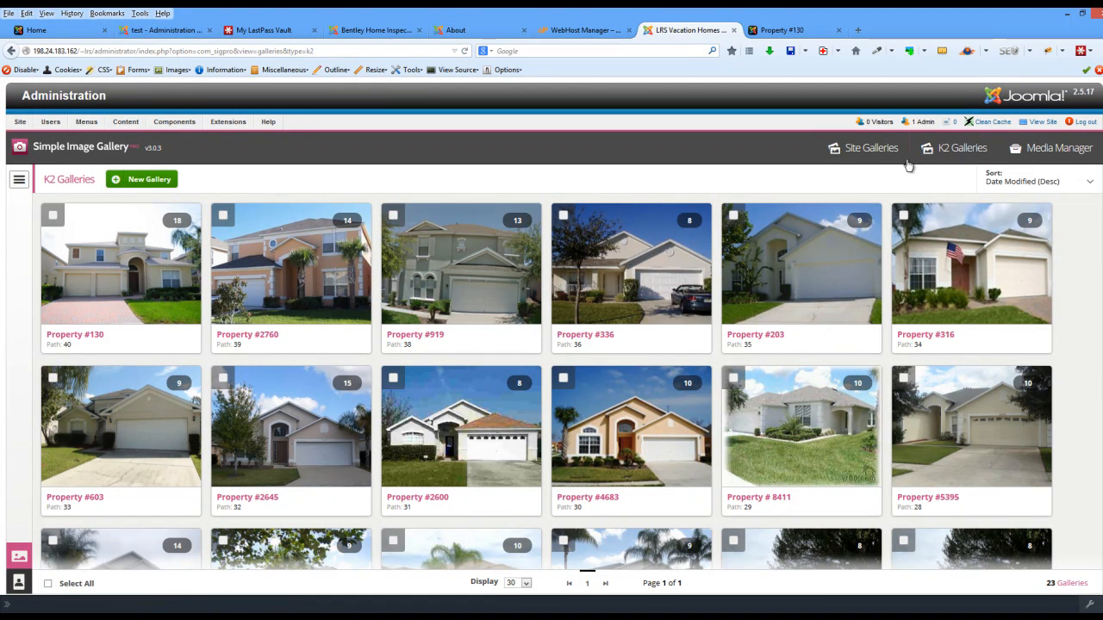
click(870, 151)
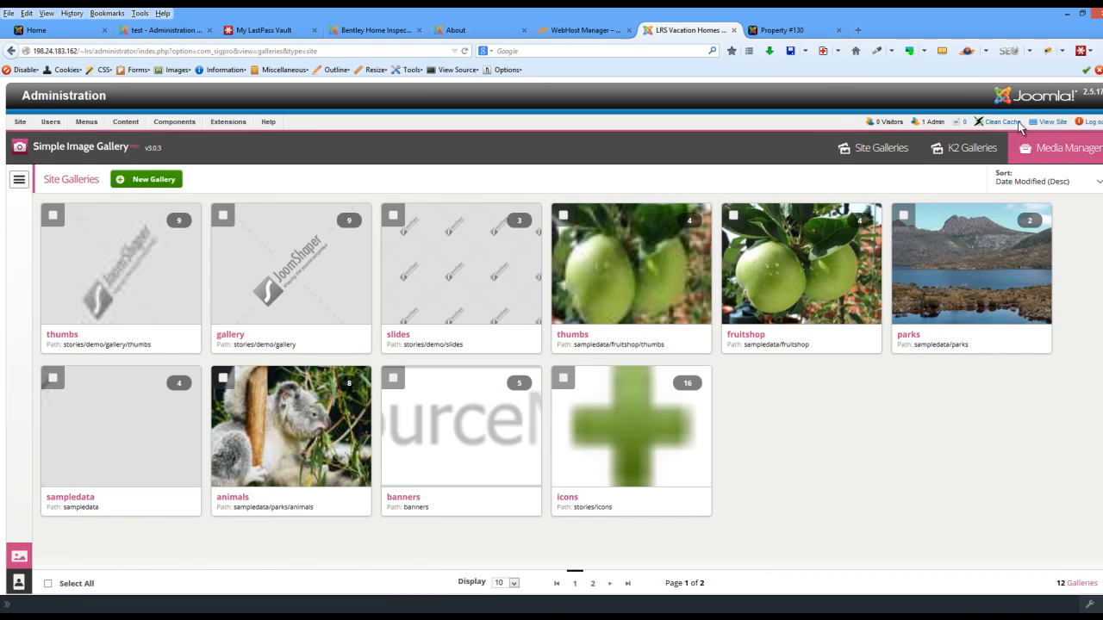
click(968, 150)
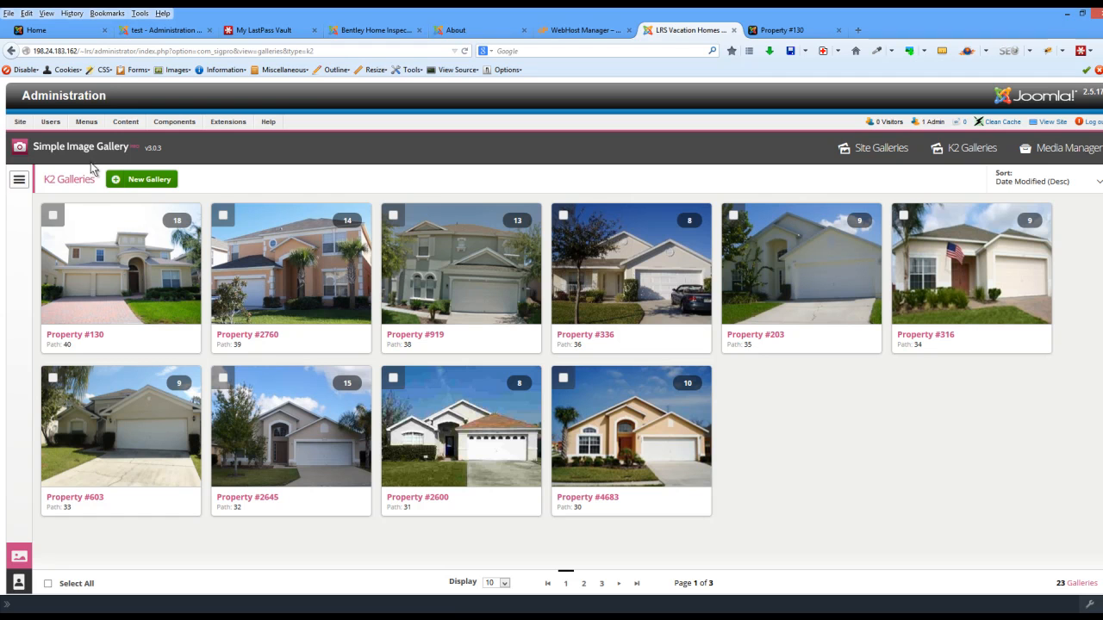
Open the Property #130 gallery for editing and select its first image, 1.jpg.
click(107, 263)
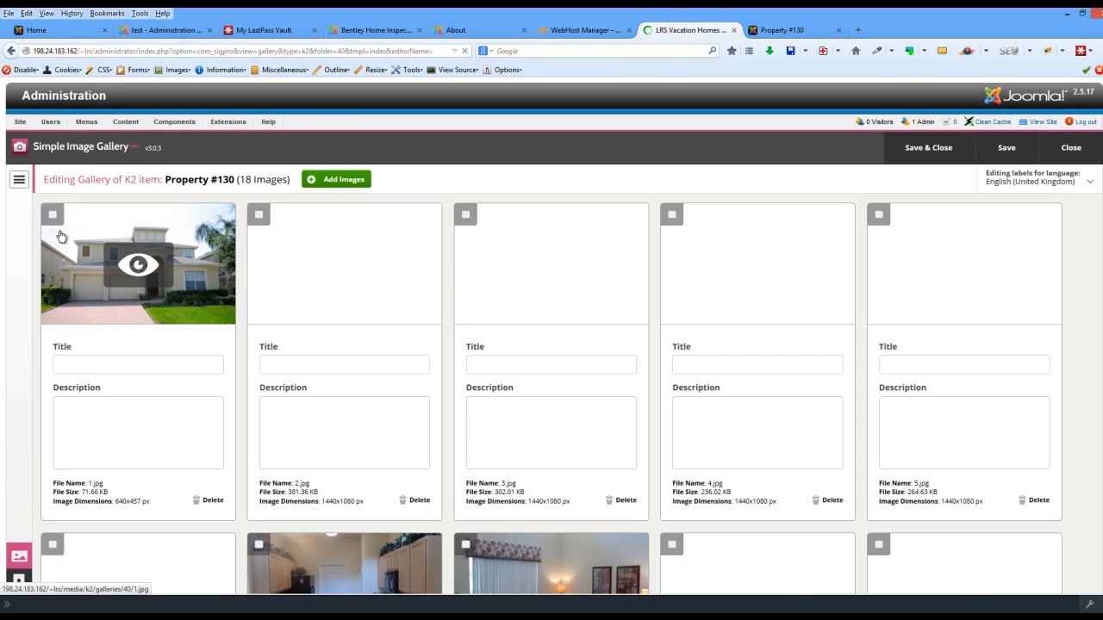
click(52, 215)
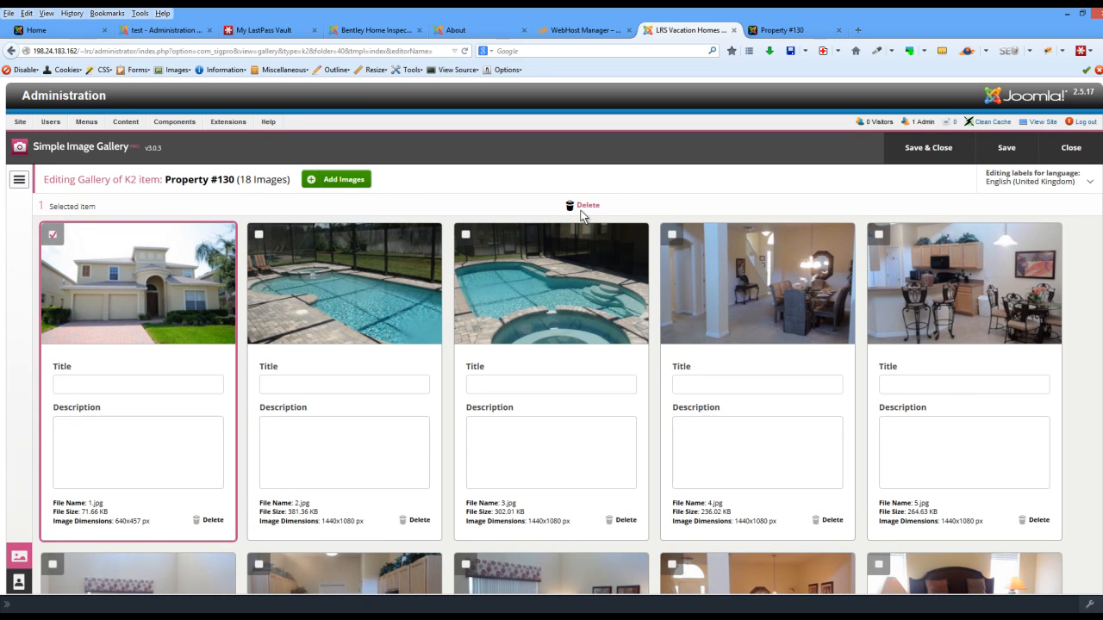
scroll(39, 332, down, 2)
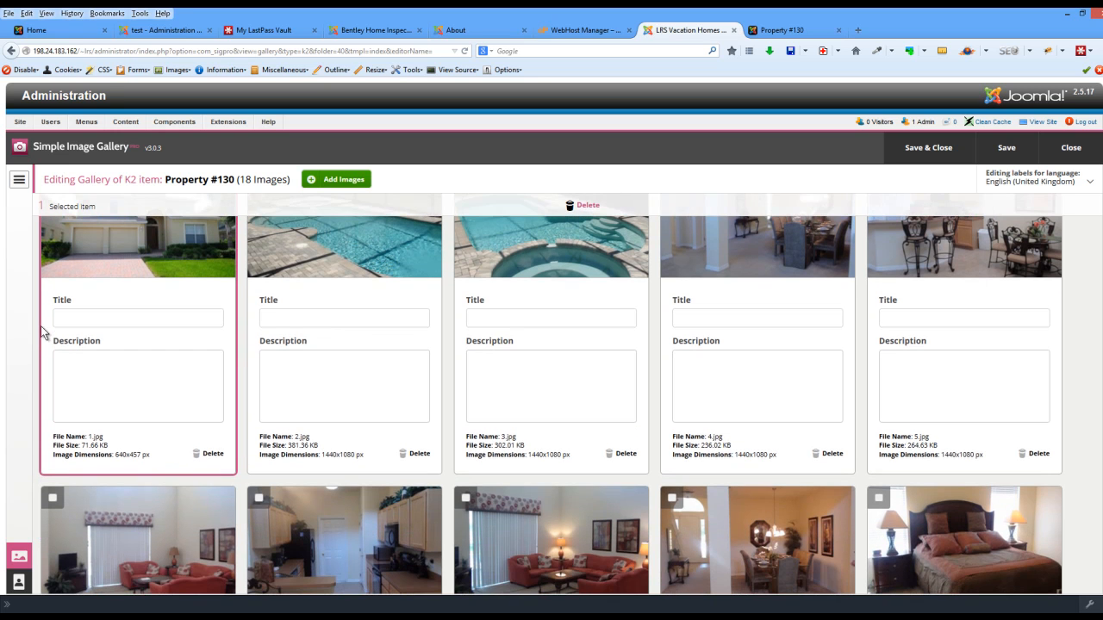
scroll(59, 333, up, 2)
Try to reorder the Property #130 gallery by moving 1.jpg between 2.jpg and 3.jpg.
mouse_move(101, 279)
drag(100, 248, 448, 265)
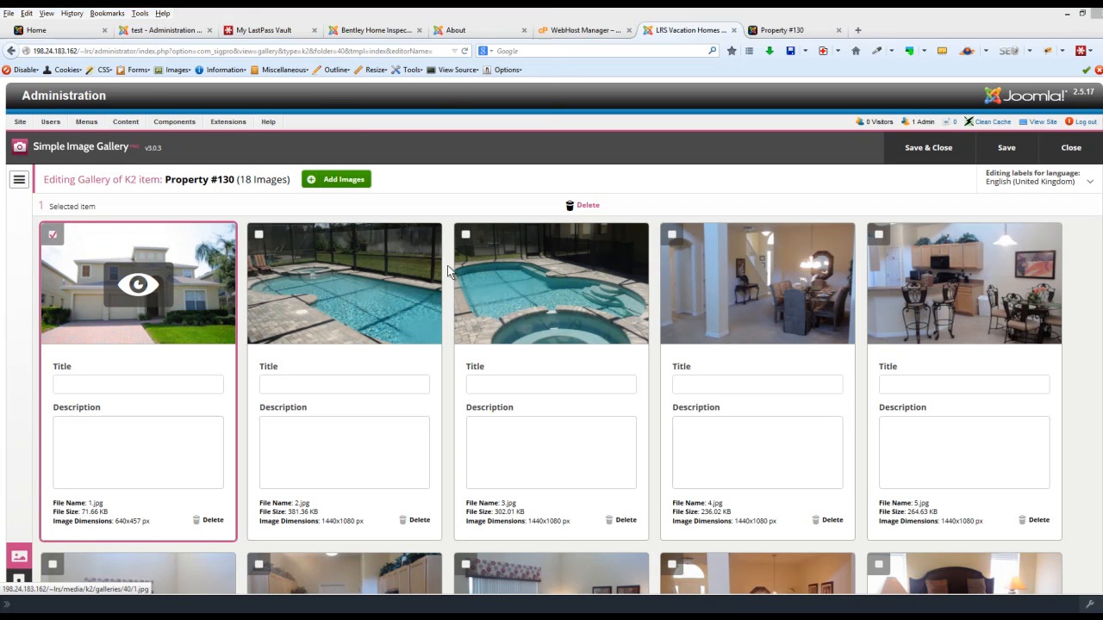
click(518, 303)
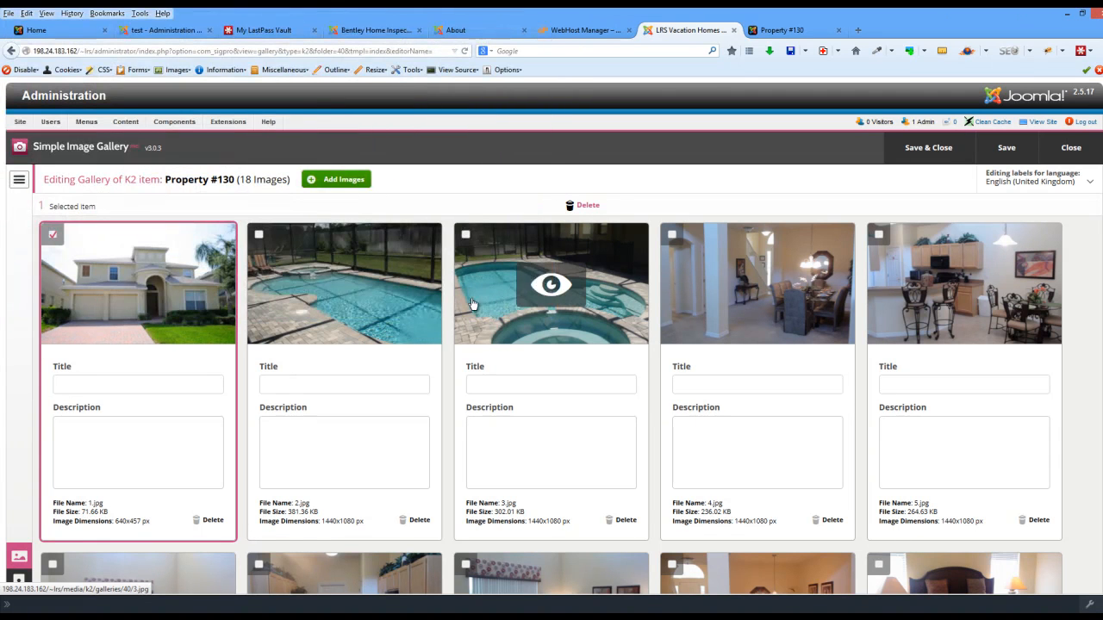
scroll(153, 320, down, 3)
scroll(152, 330, up, 3)
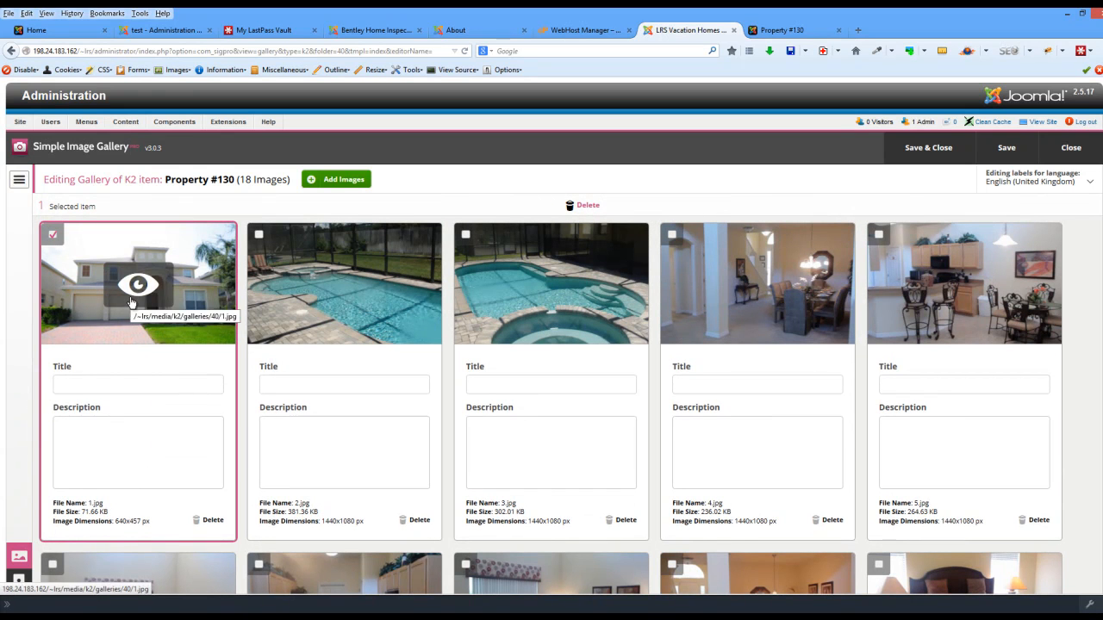
Open the Simple Image Gallery Pro settings and review the Basic, Flickr API, Advanced and Permissions sections.
click(17, 181)
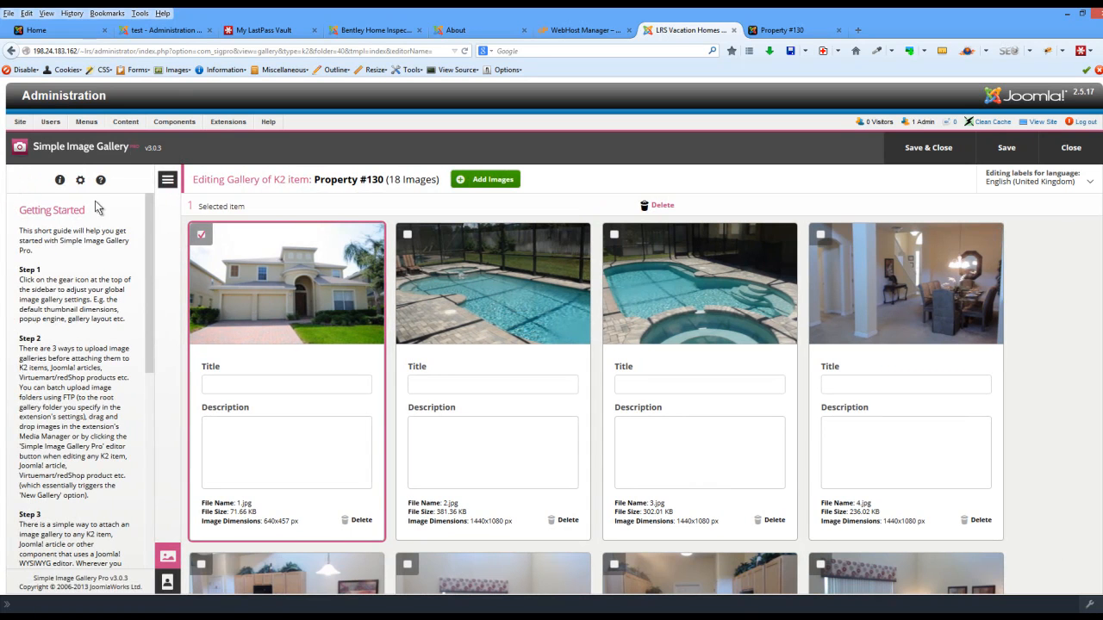
click(167, 179)
click(19, 180)
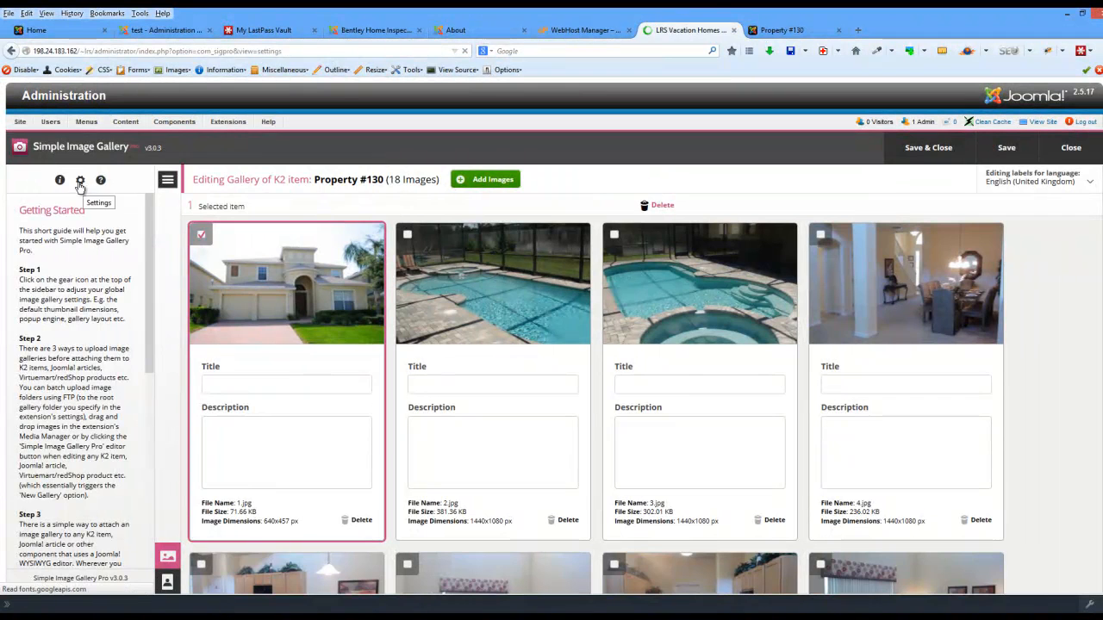
scroll(362, 388, down, 3)
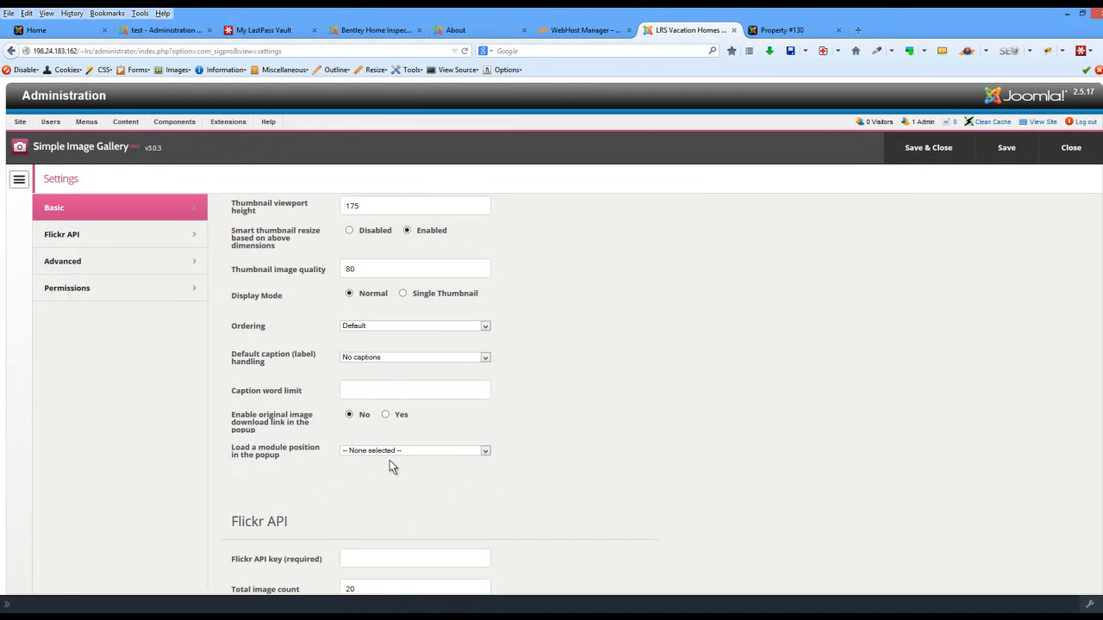
scroll(389, 460, down, 4)
scroll(388, 459, down, 5)
View the available gallery ordering choices in the Basic settings without changing the selection.
scroll(389, 458, up, 8)
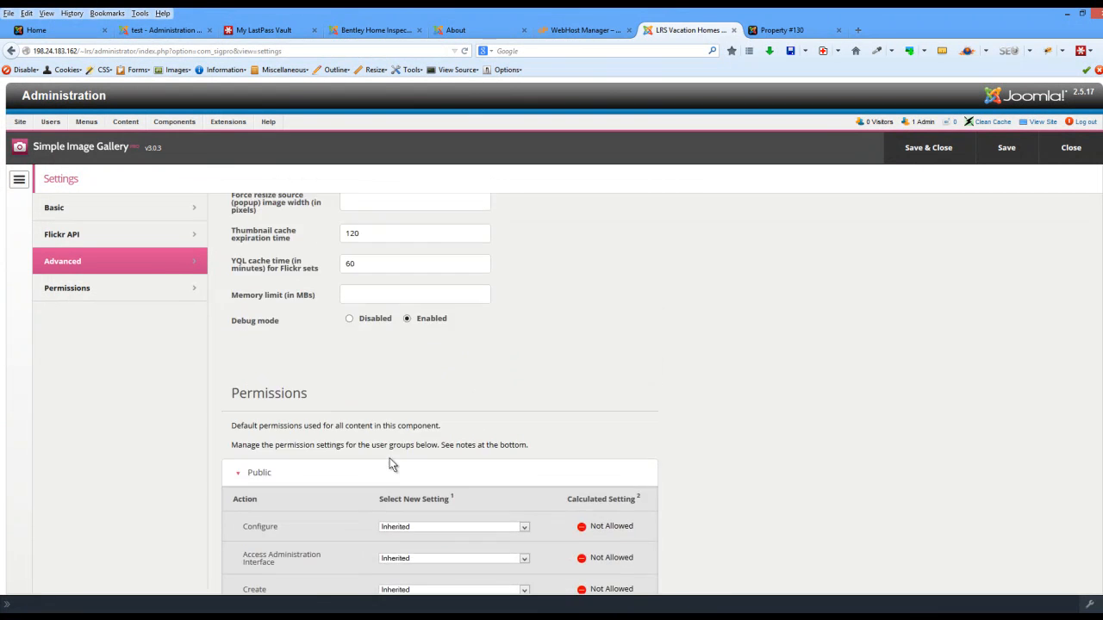
scroll(374, 327, up, 3)
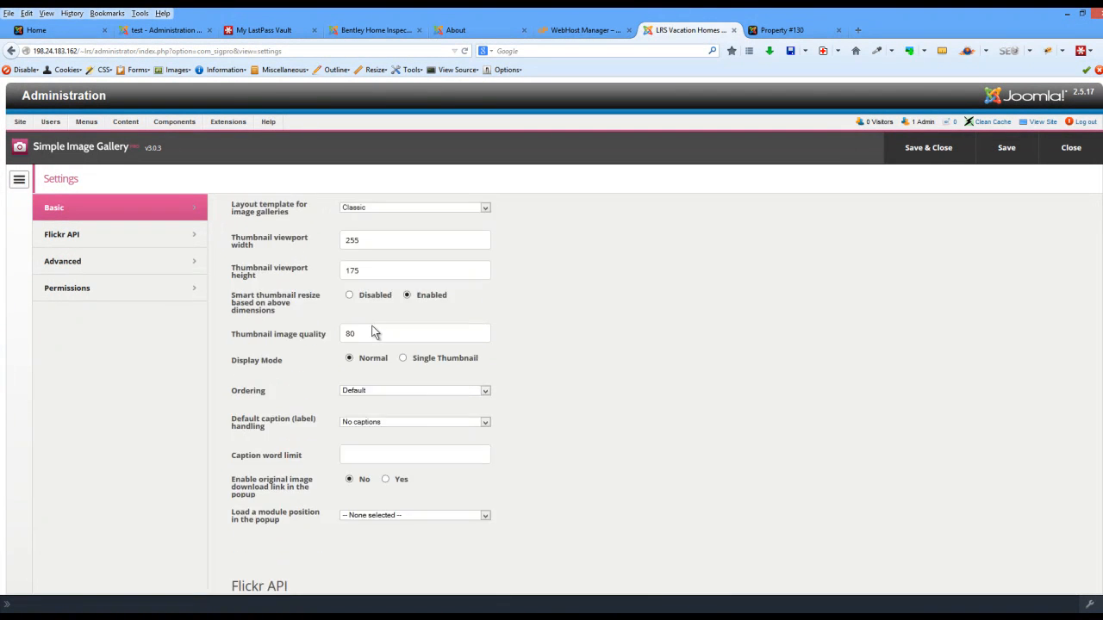
click(371, 463)
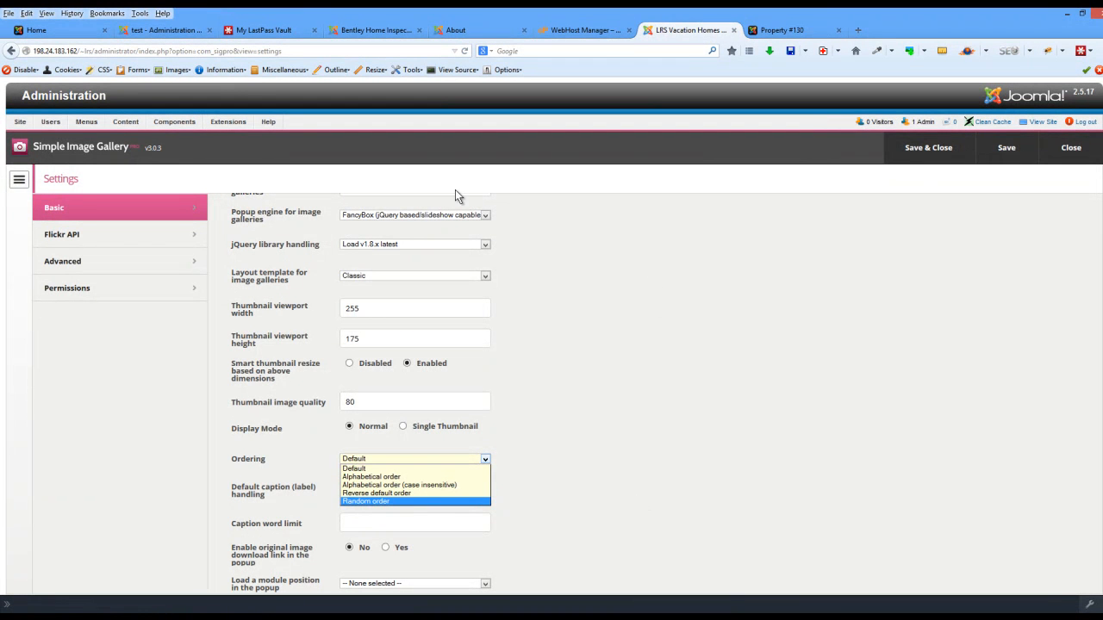
click(20, 187)
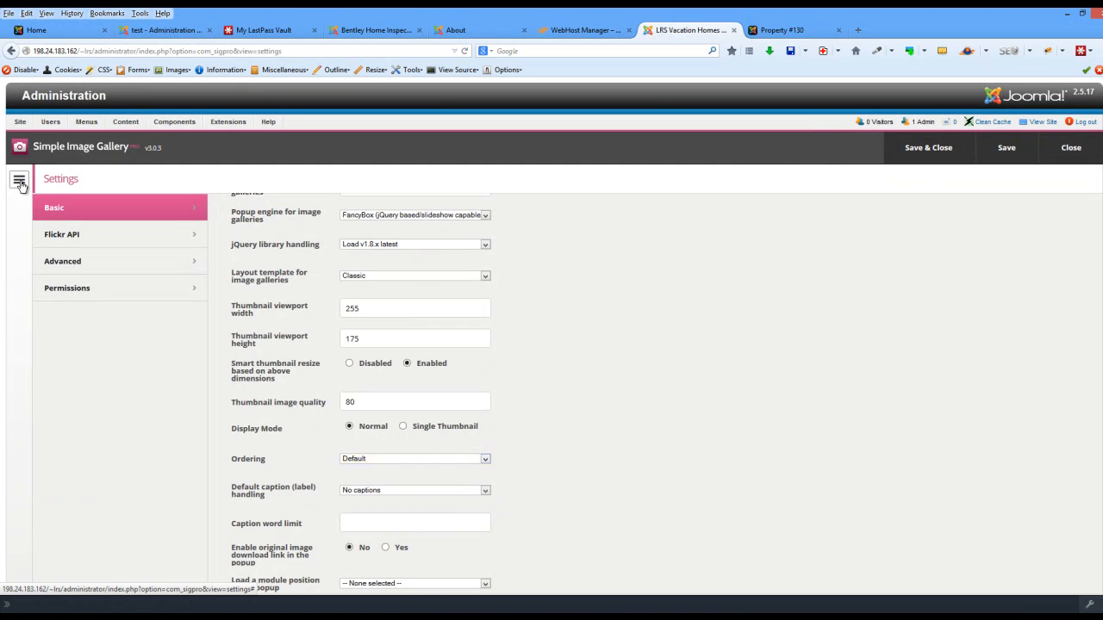
Save the Simple Image Gallery Pro settings, view the Getting Started guide, and close the settings.
click(21, 187)
click(165, 181)
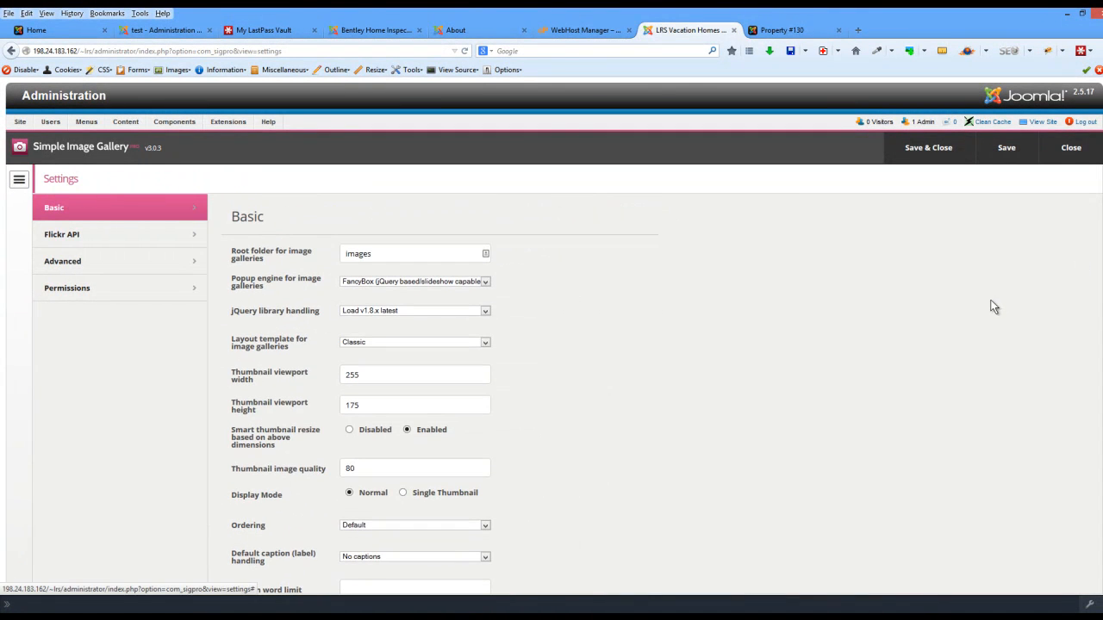
click(1009, 147)
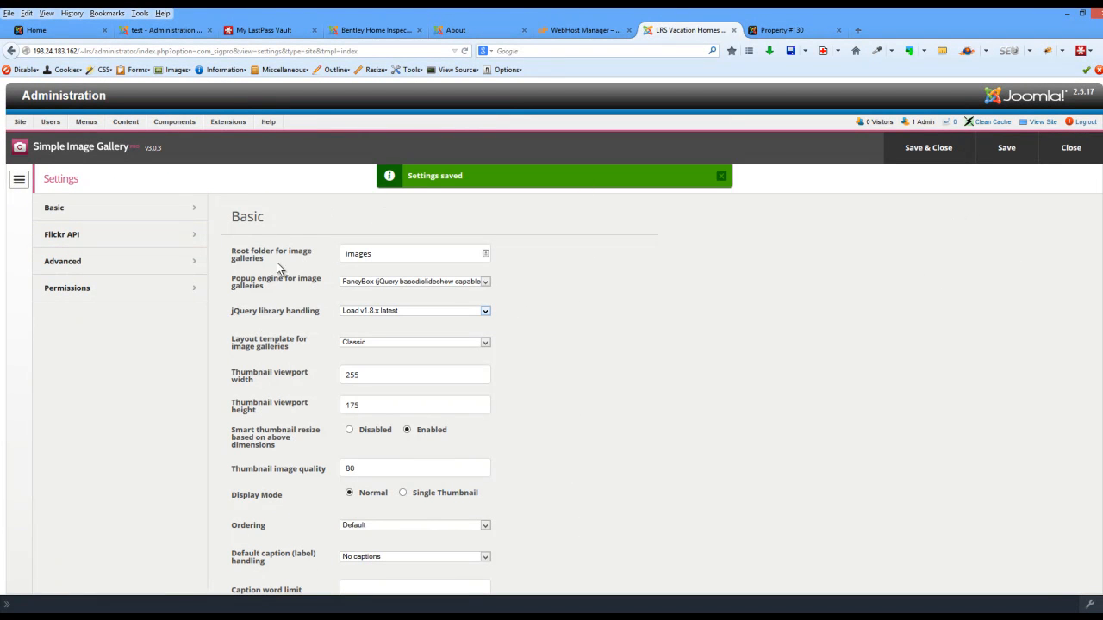
click(19, 180)
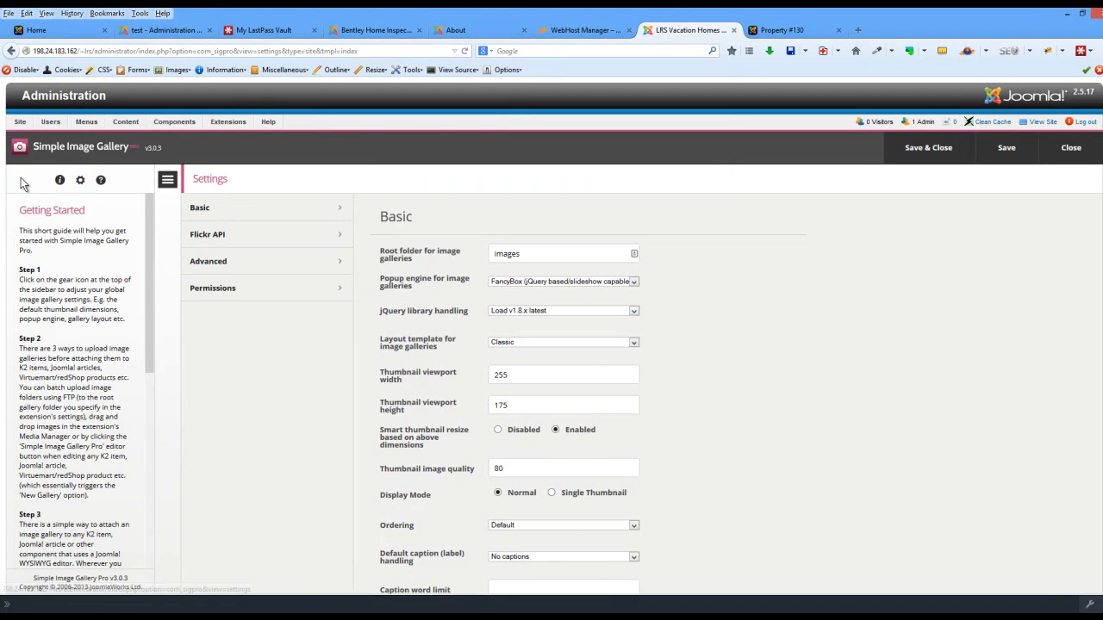
click(1071, 147)
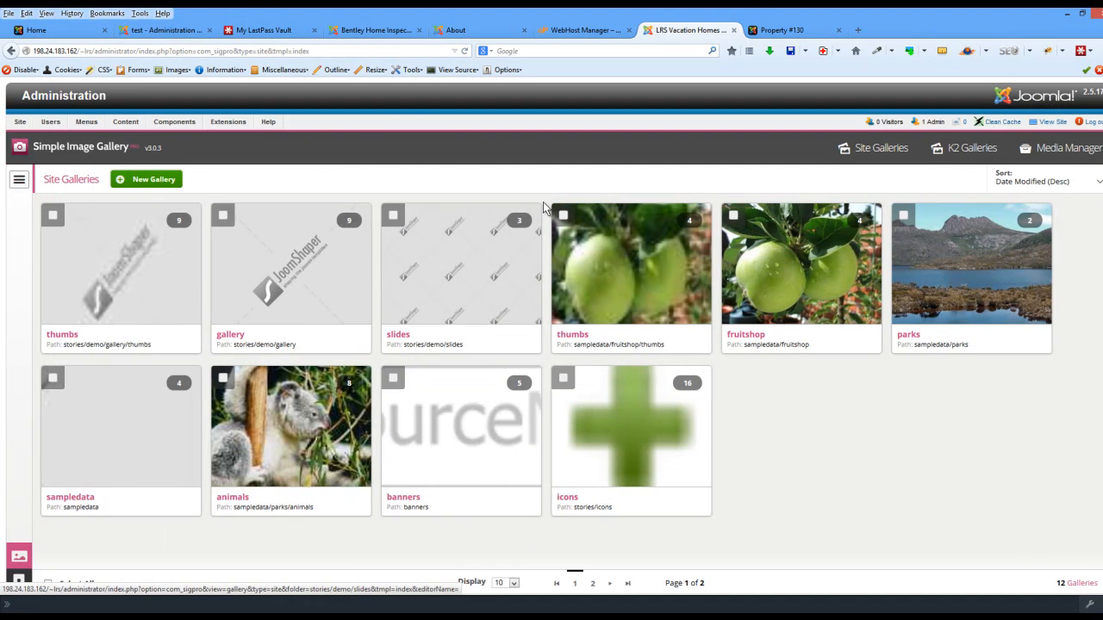
Open the Property #130 gallery from the K2 galleries and check its images' title and description fields.
click(961, 148)
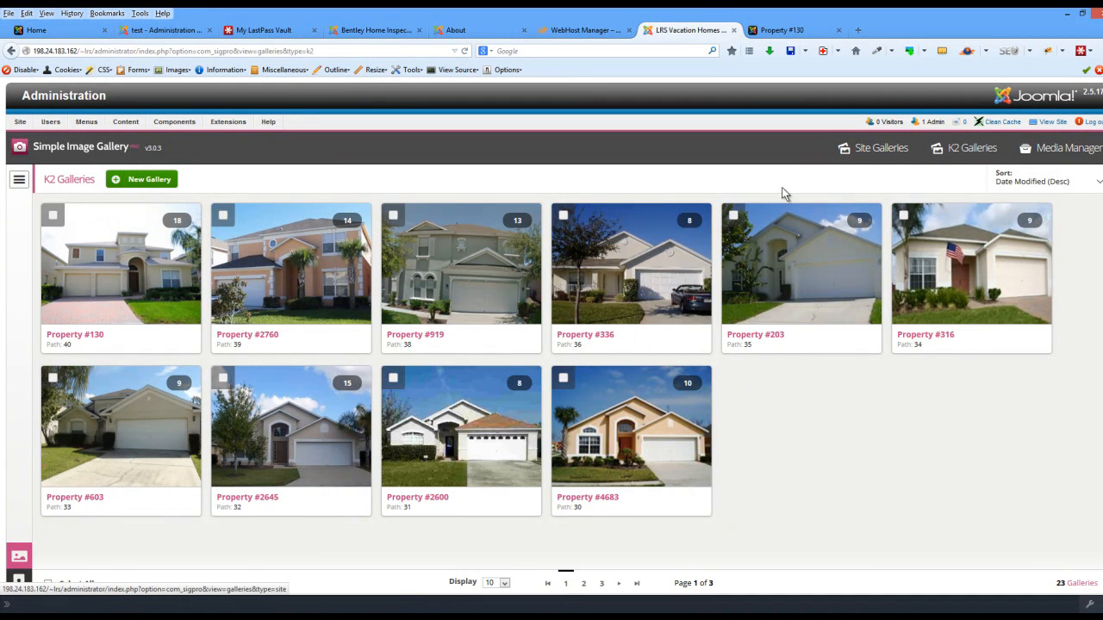
click(126, 266)
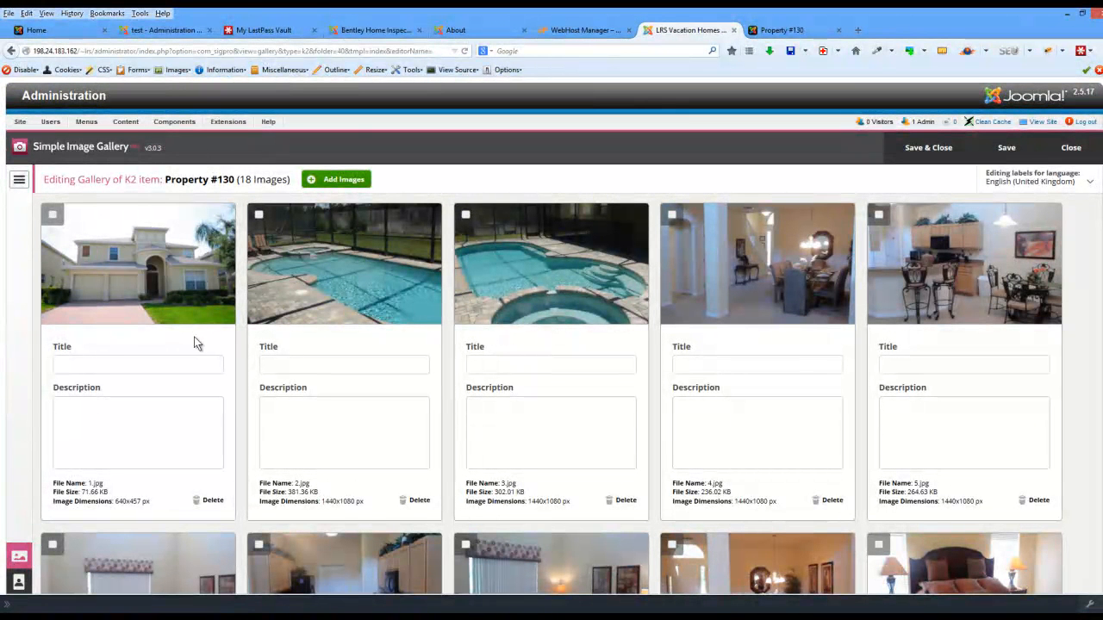
click(142, 362)
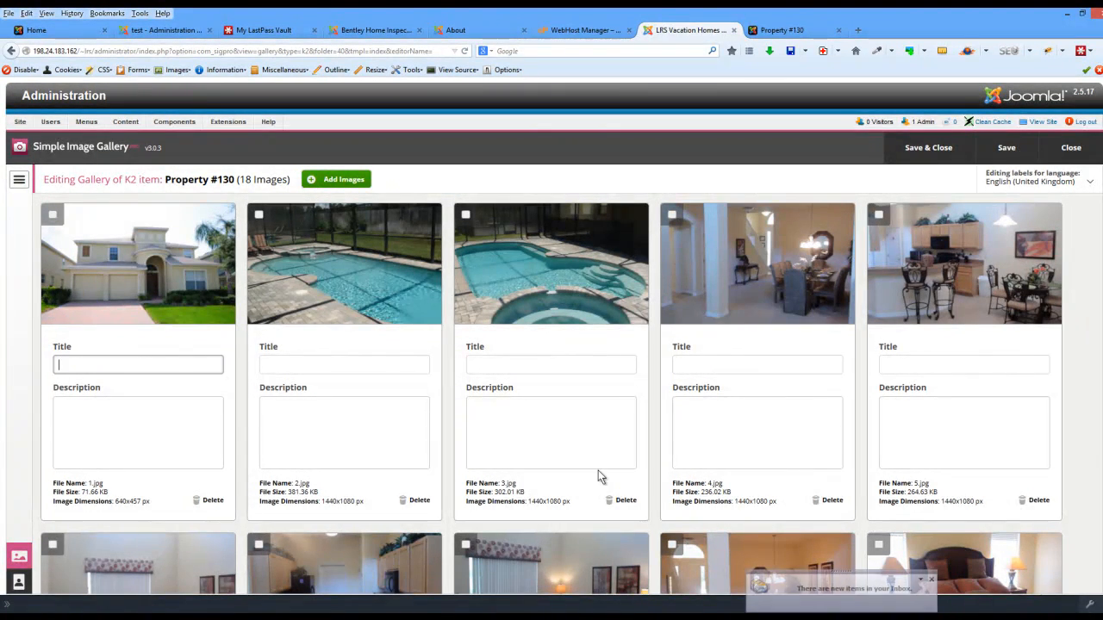
scroll(121, 437, down, 3)
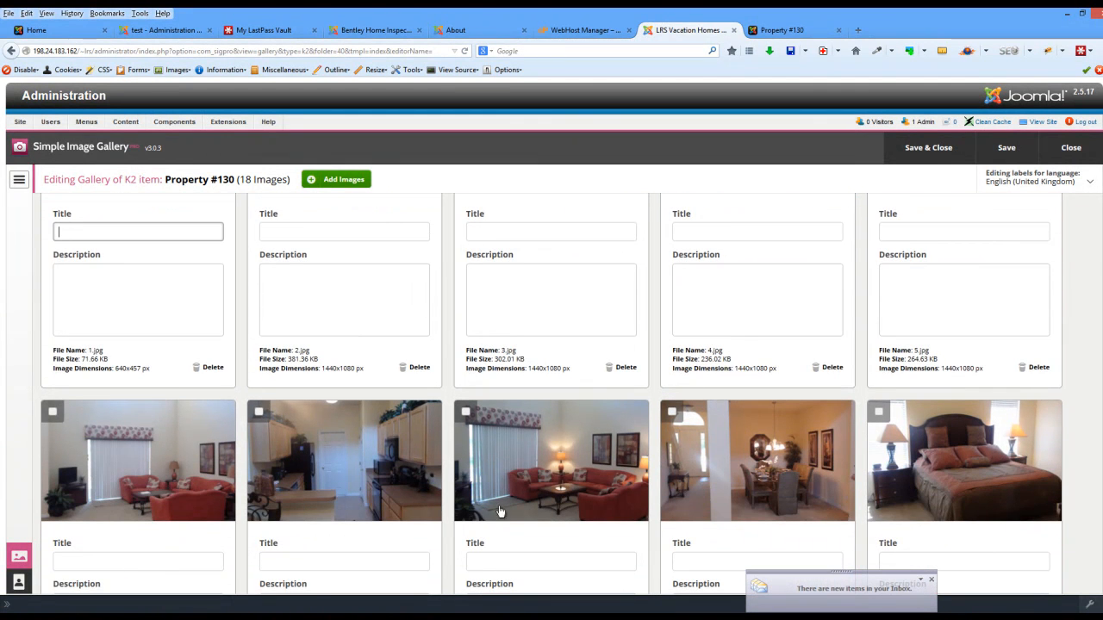
scroll(365, 317, up, 3)
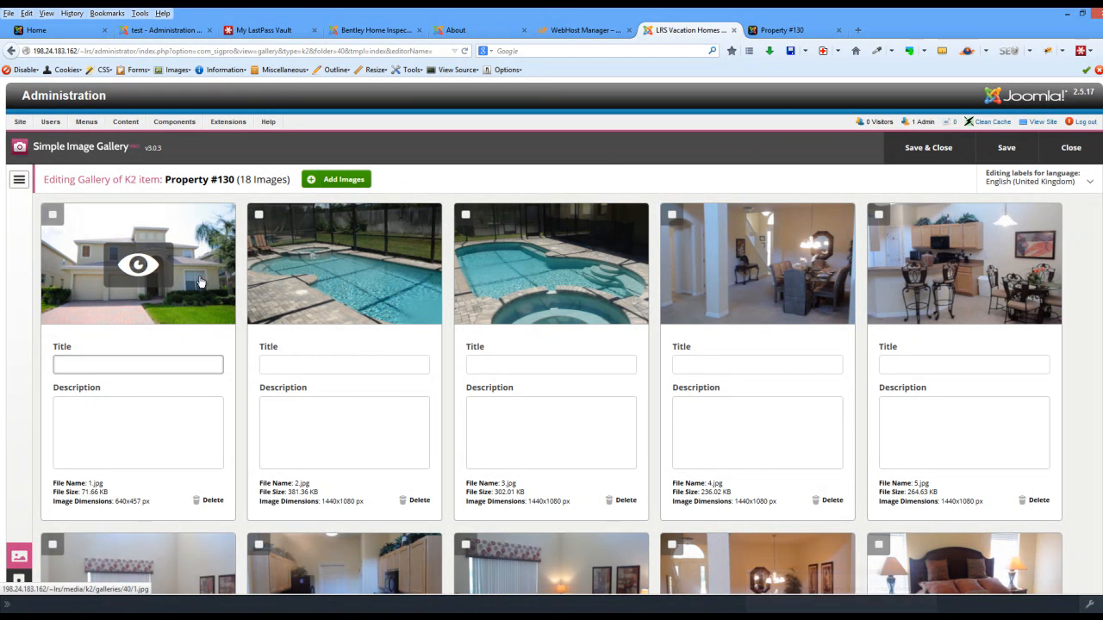
Select 1.jpg in the Property #130 gallery and view the image upload dialog without adding files.
click(53, 216)
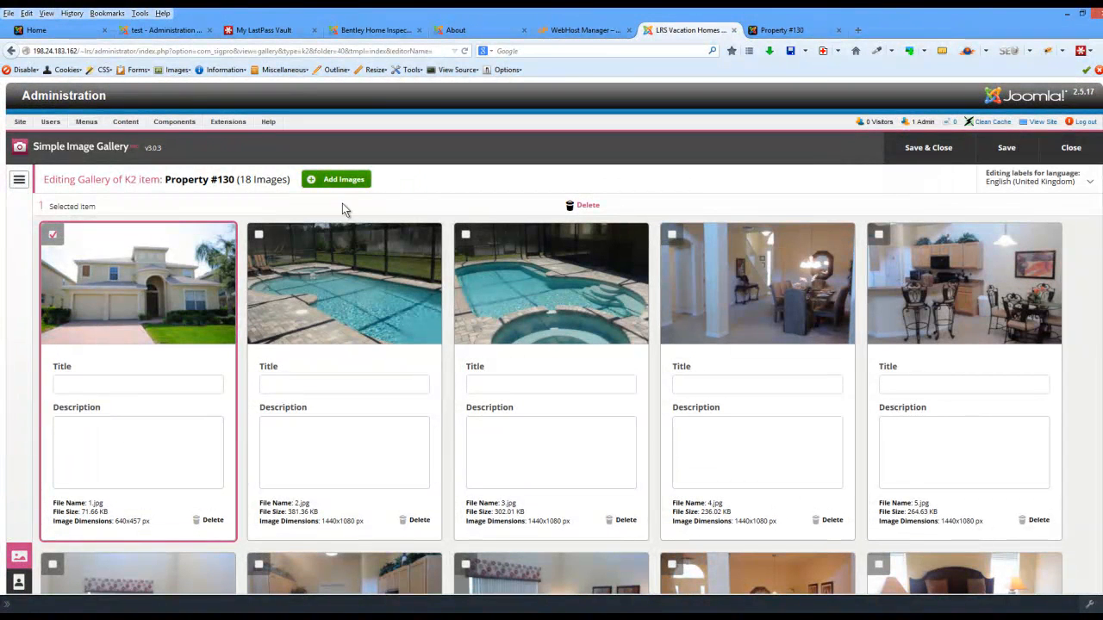
click(336, 183)
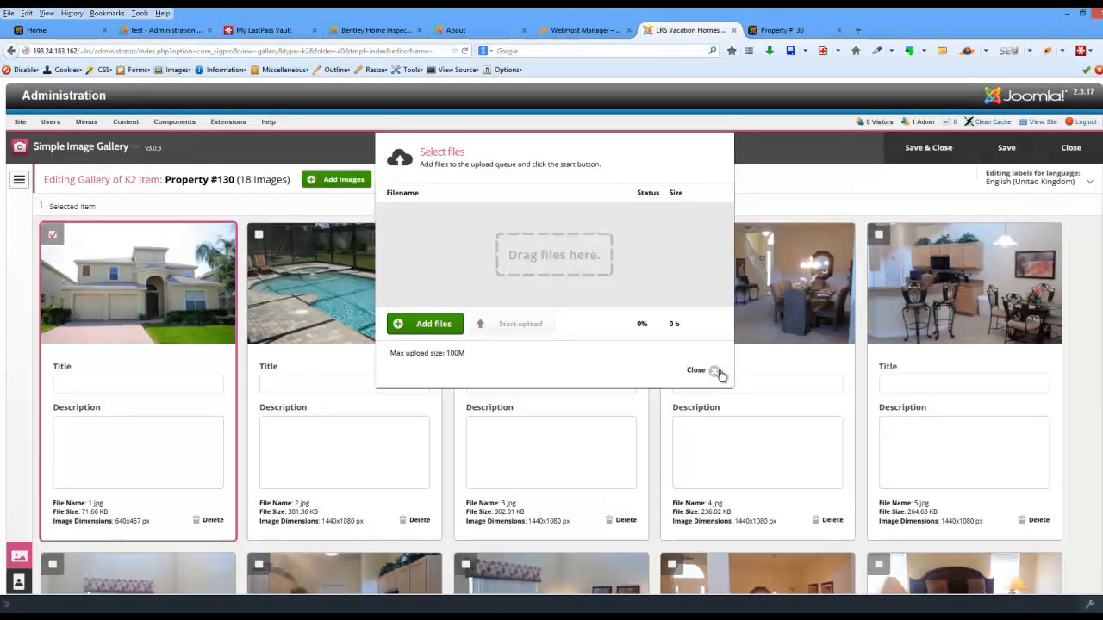
click(716, 373)
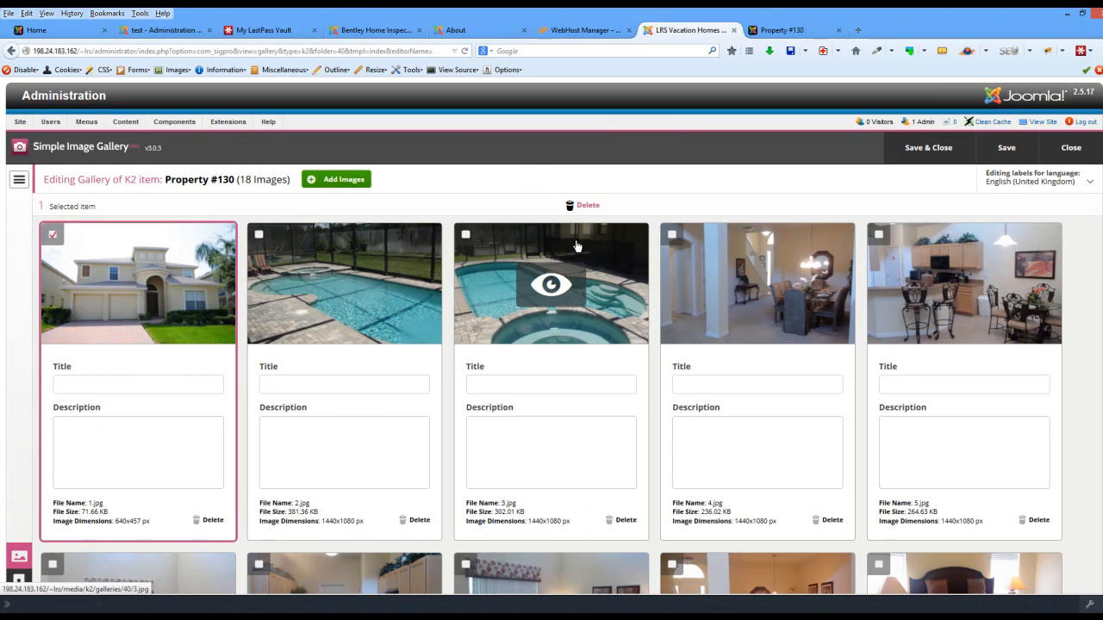
Look through the remaining images of the Property #130 gallery and return to the K2 galleries.
scroll(281, 291, down, 3)
scroll(282, 291, down, 7)
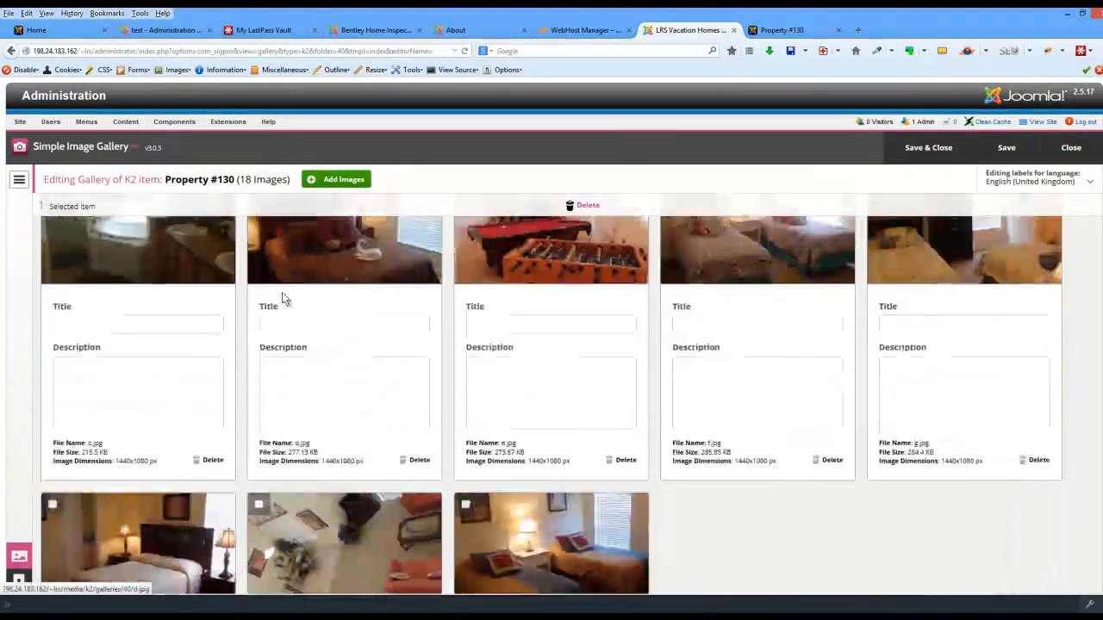
scroll(286, 298, up, 6)
scroll(285, 298, up, 4)
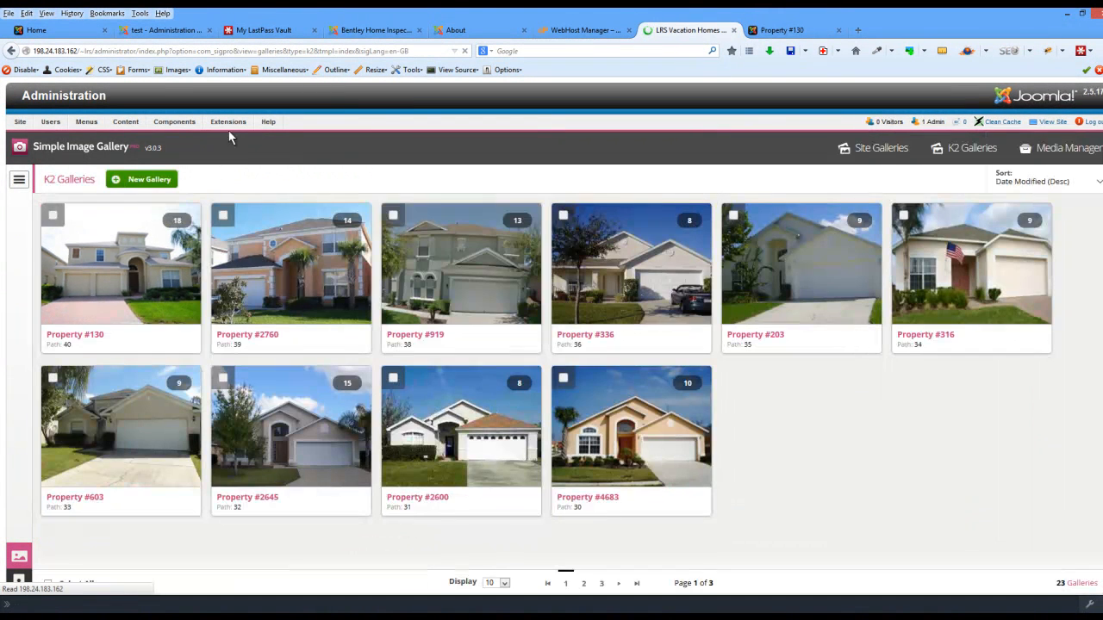
mouse_move(190, 125)
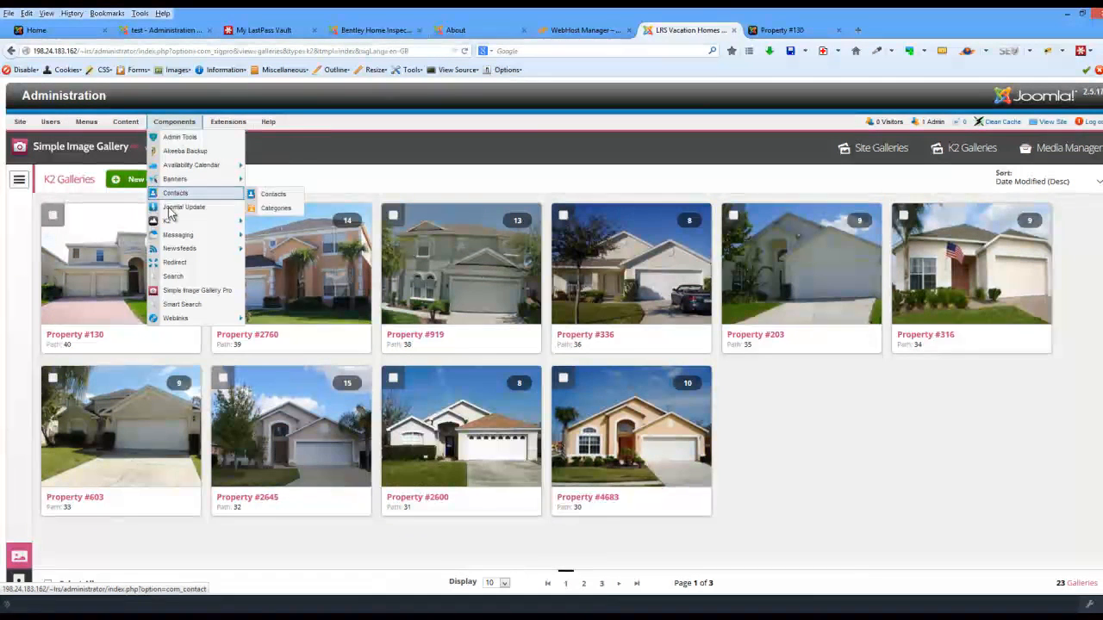
mouse_move(171, 224)
mouse_move(170, 173)
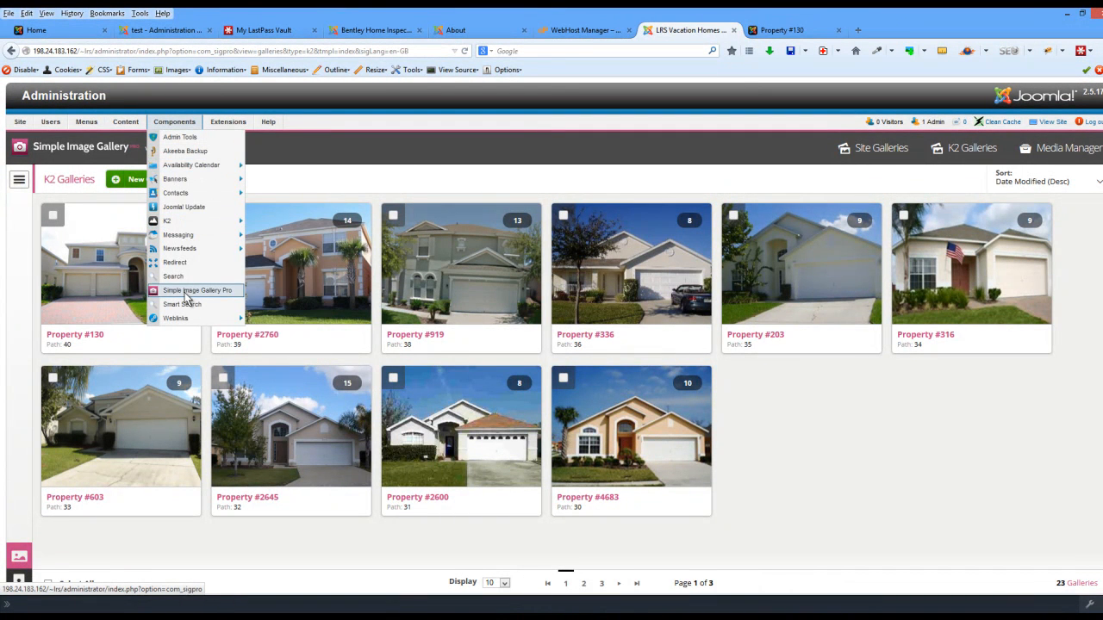
mouse_move(62, 125)
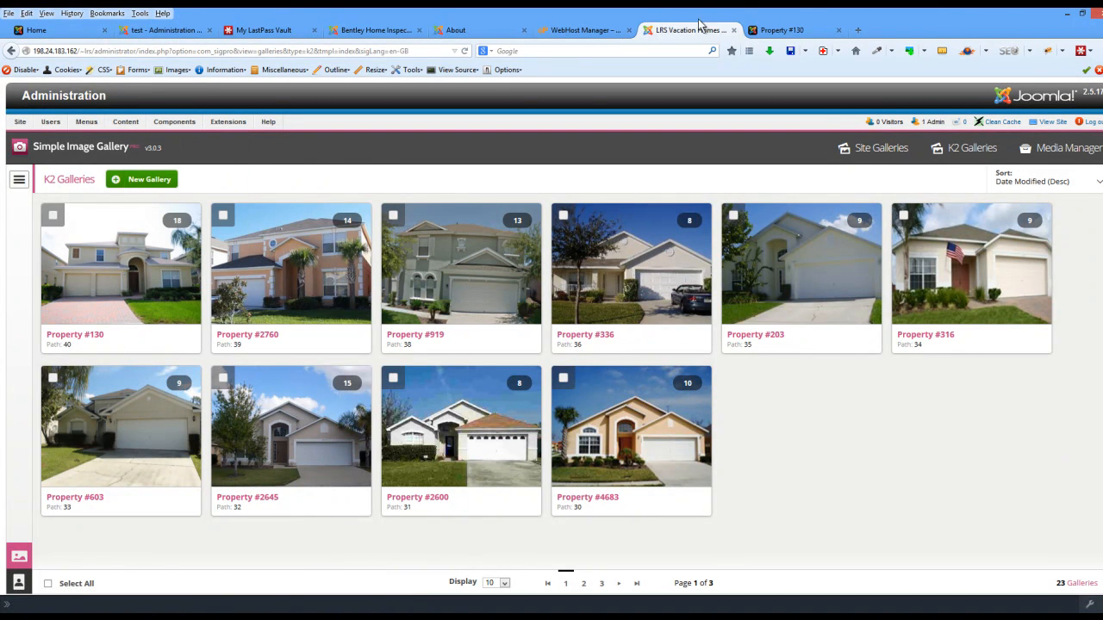
On the public Property #130 page, set the booking request's House Size to 5 Beadroom + Pool and activate the Property # field.
click(758, 32)
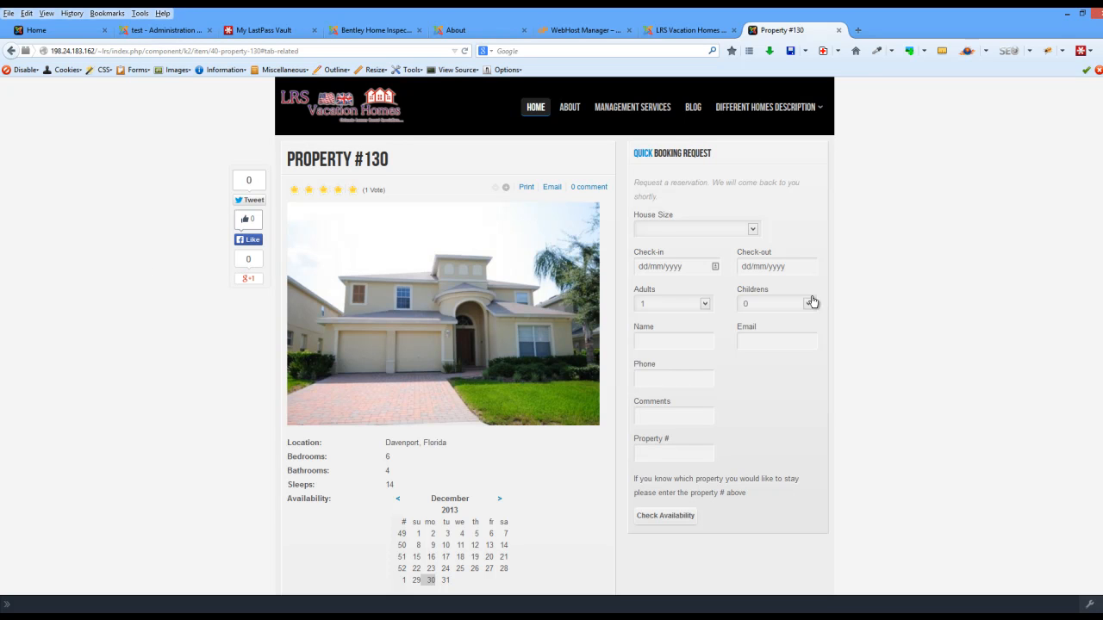
click(676, 232)
click(674, 261)
click(666, 453)
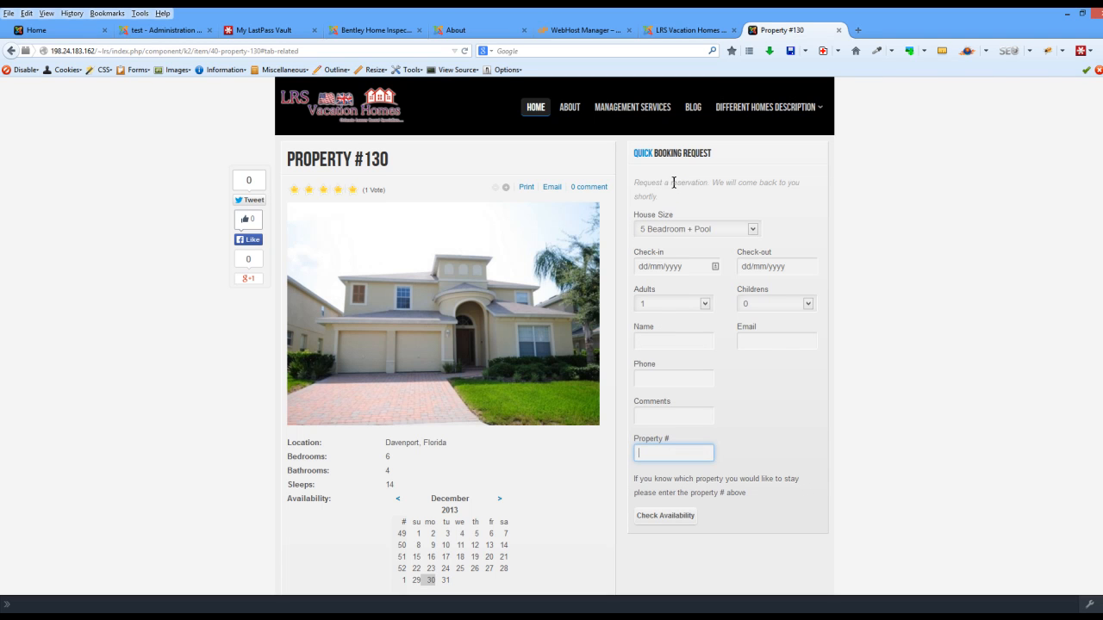
Review the booking form's notes, highlighting the property number instruction, and look over the property details, availability calendar and rates.
drag(742, 182, 686, 182)
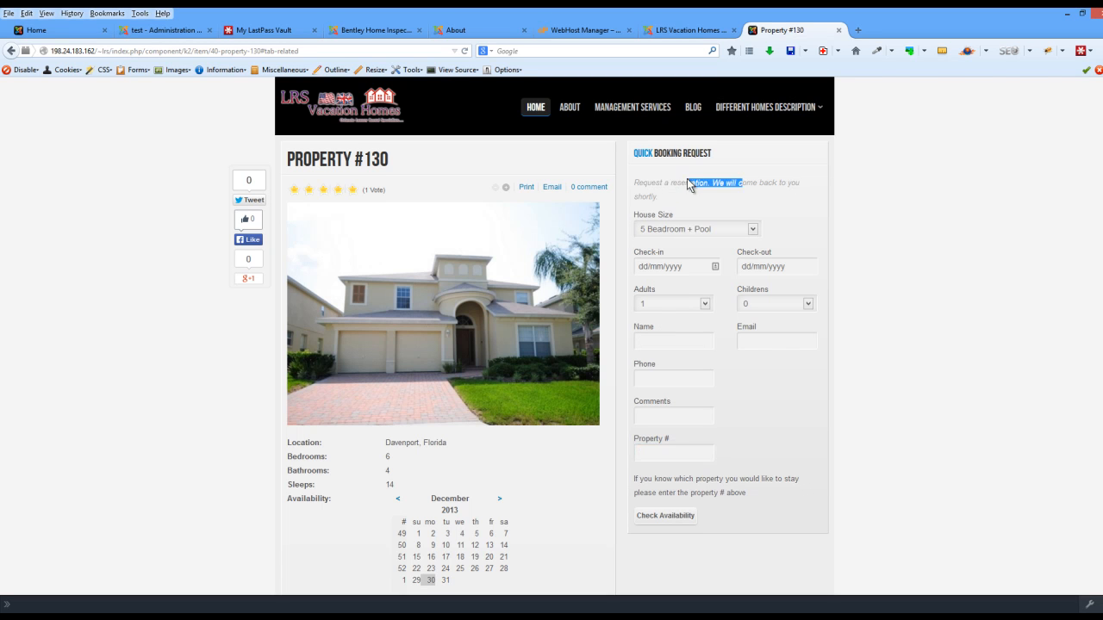
drag(760, 494, 627, 480)
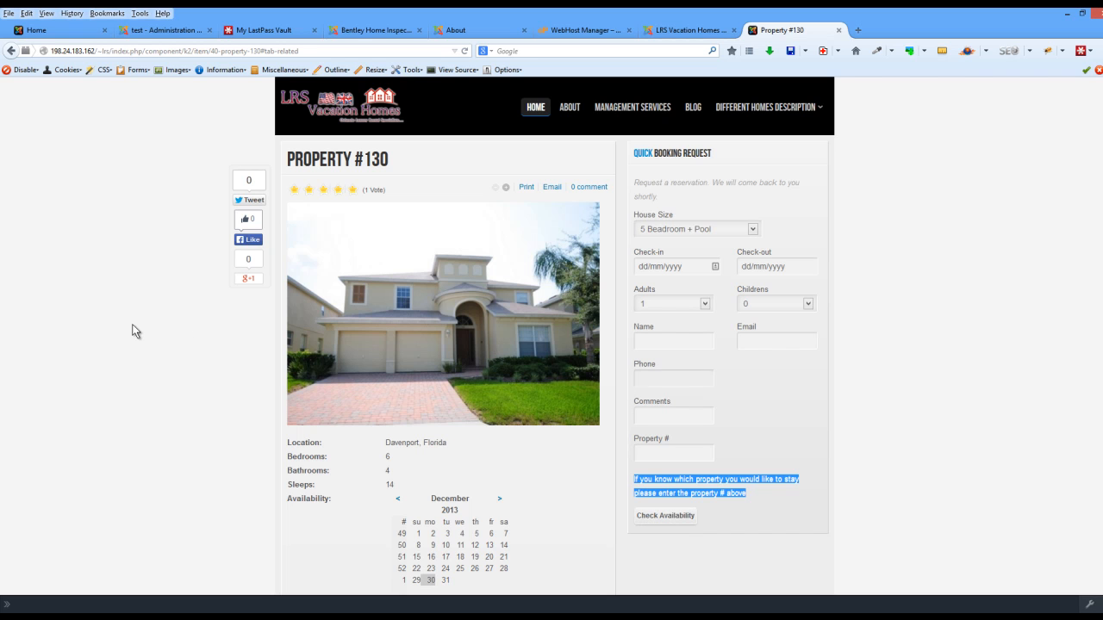
scroll(134, 329, down, 3)
scroll(134, 331, down, 2)
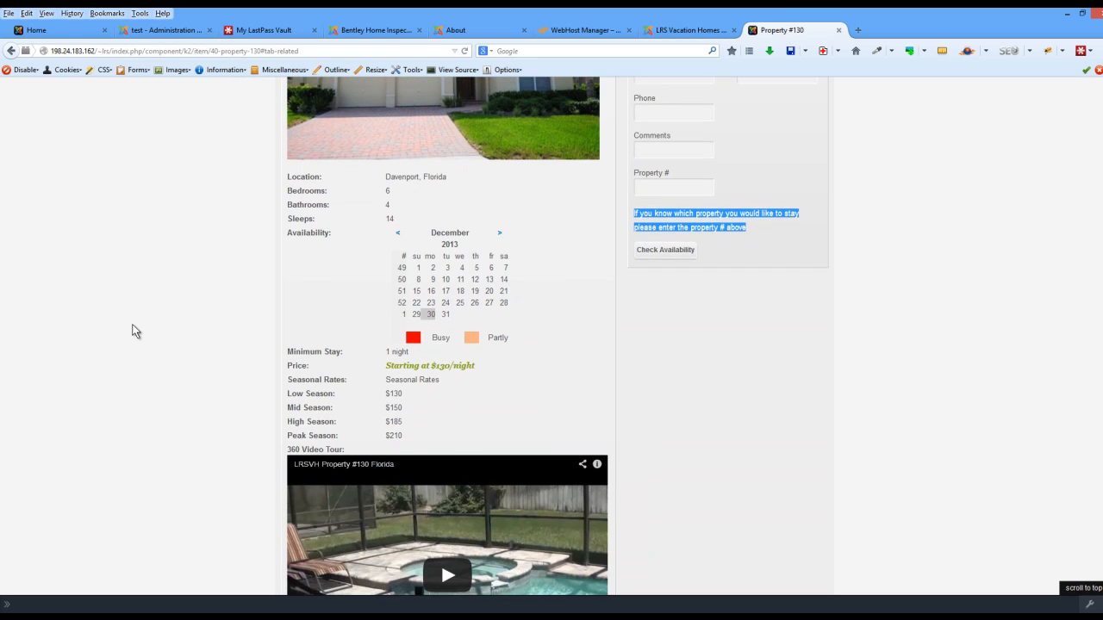
scroll(136, 333, up, 5)
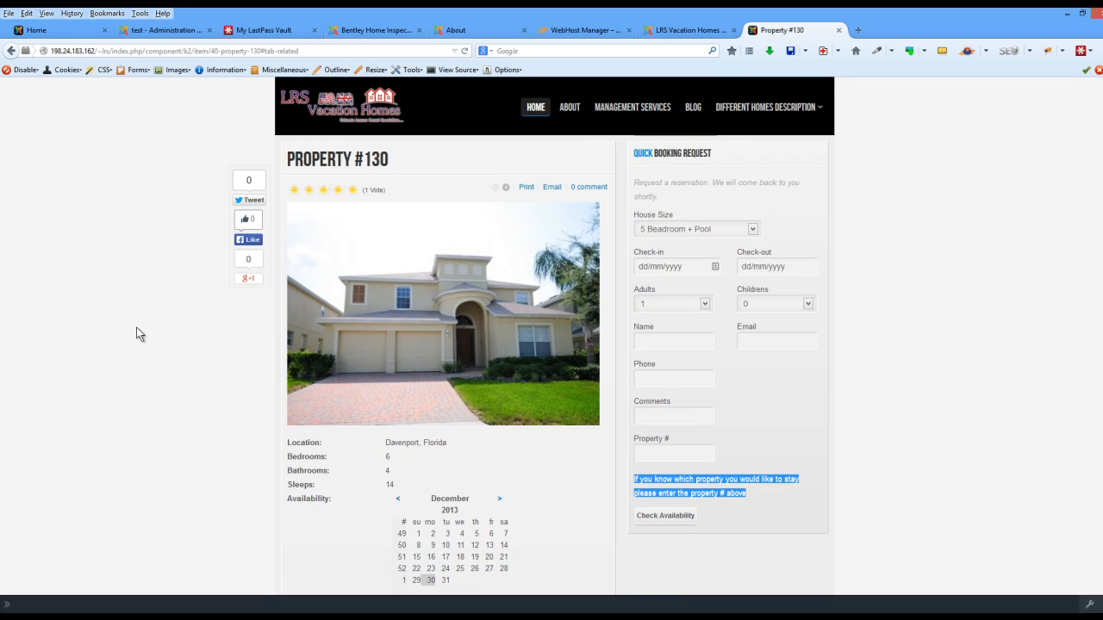